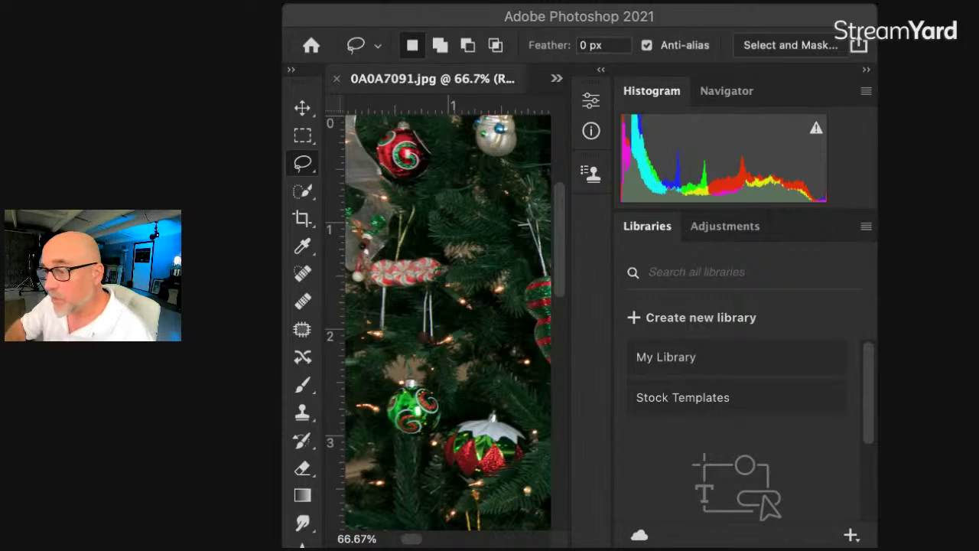
Step: Browse the open family portraits and examine the wrinkled backdrop behind the man's back in DSCF5606.jpg
double_click(678, 13)
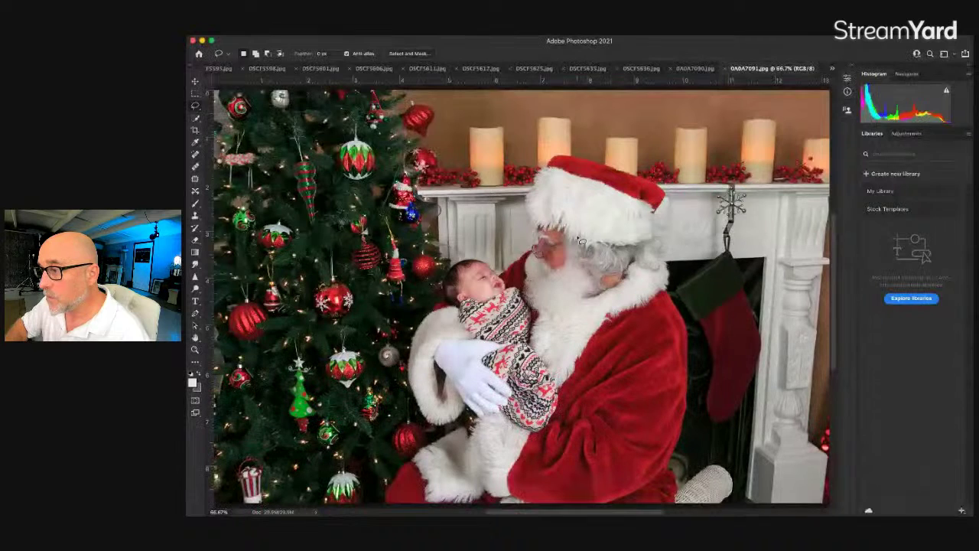
click(217, 69)
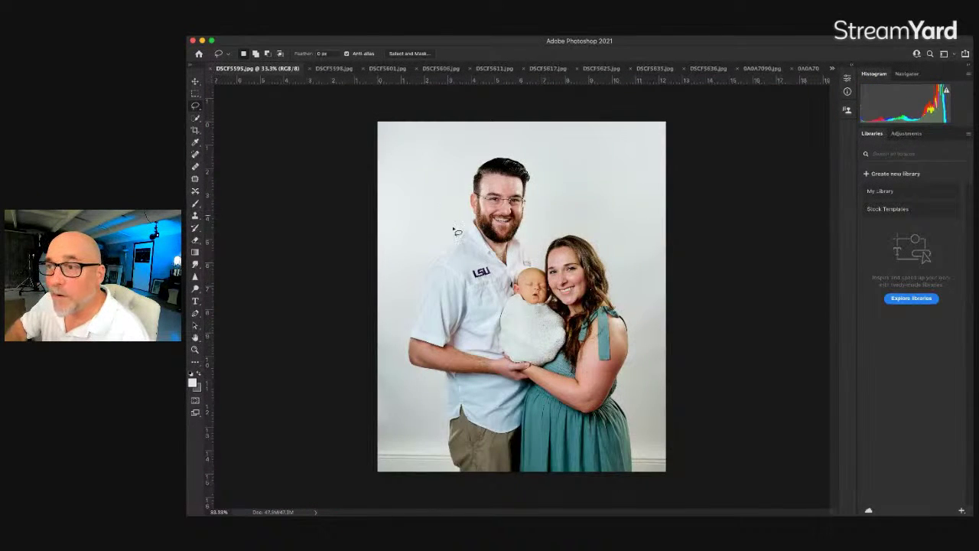
click(334, 69)
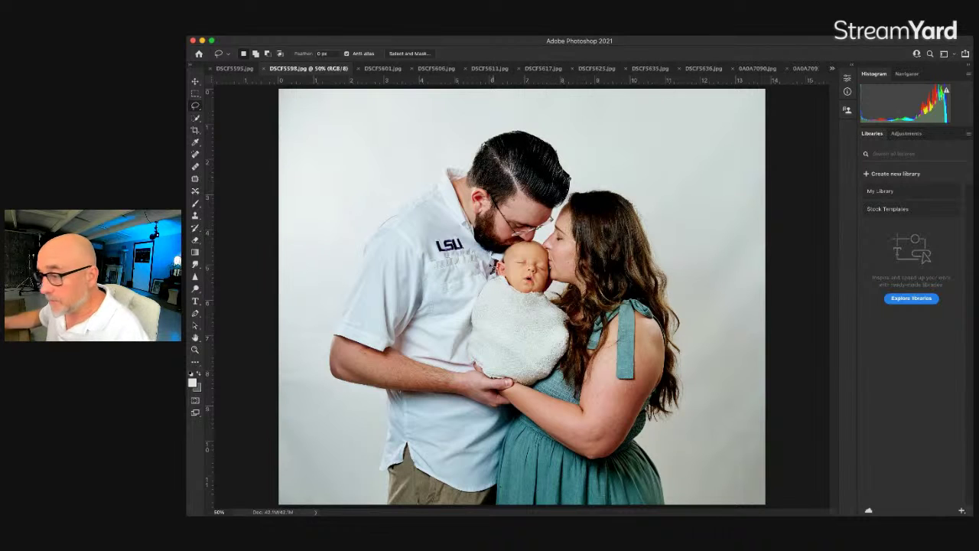
click(489, 69)
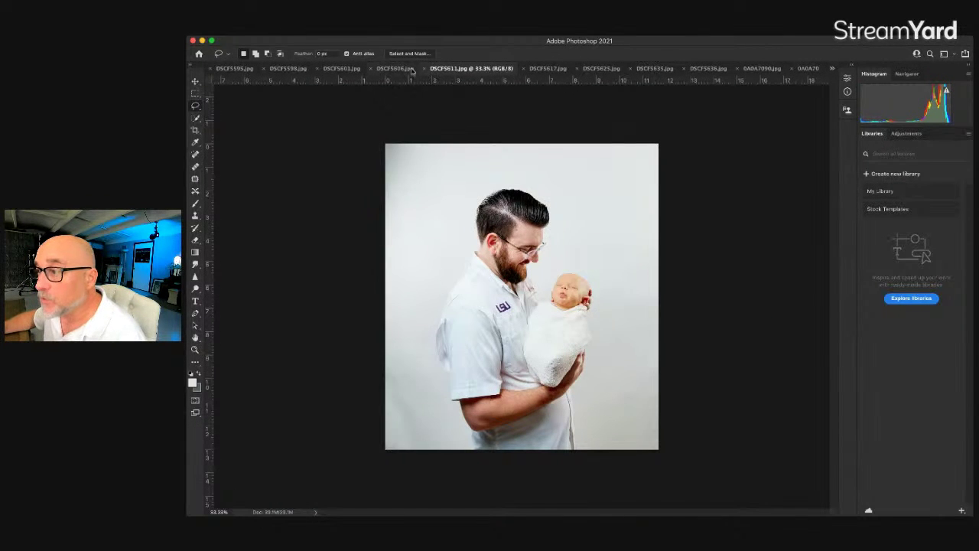
click(397, 69)
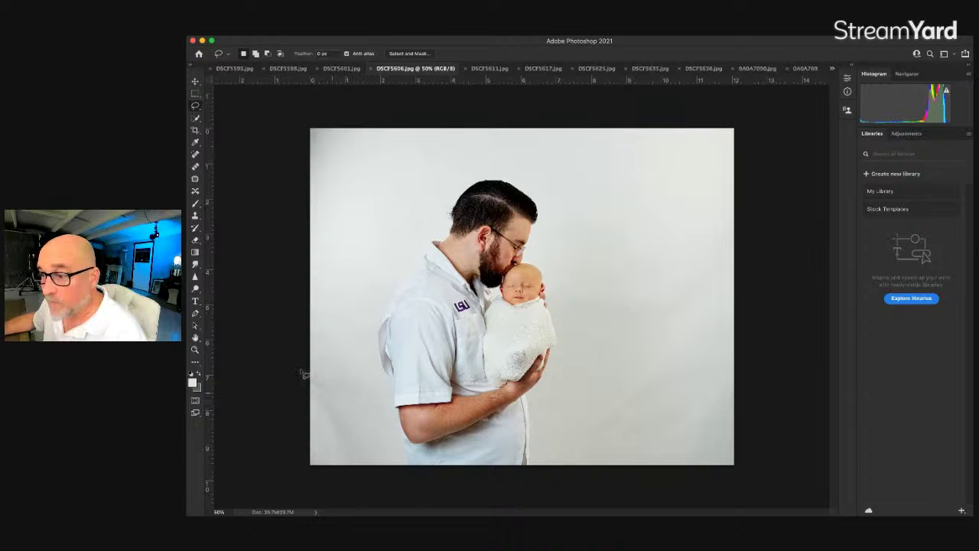
scroll(351, 401, up, 1)
scroll(346, 403, up, 3)
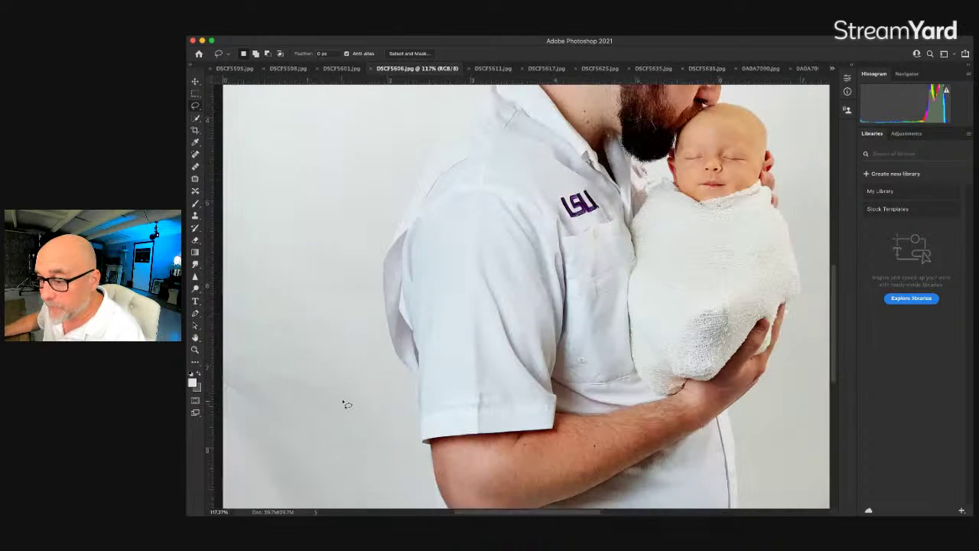
scroll(265, 397, down, 1)
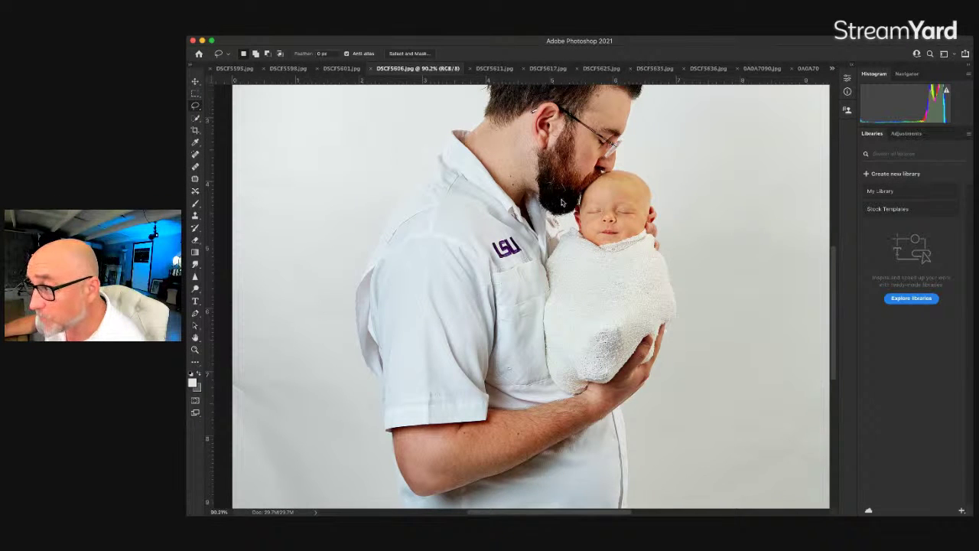
Step: Blur the photo as a history source, restore the sharp image, and set the History Brush to 100% opacity and 100% flow
key(h)
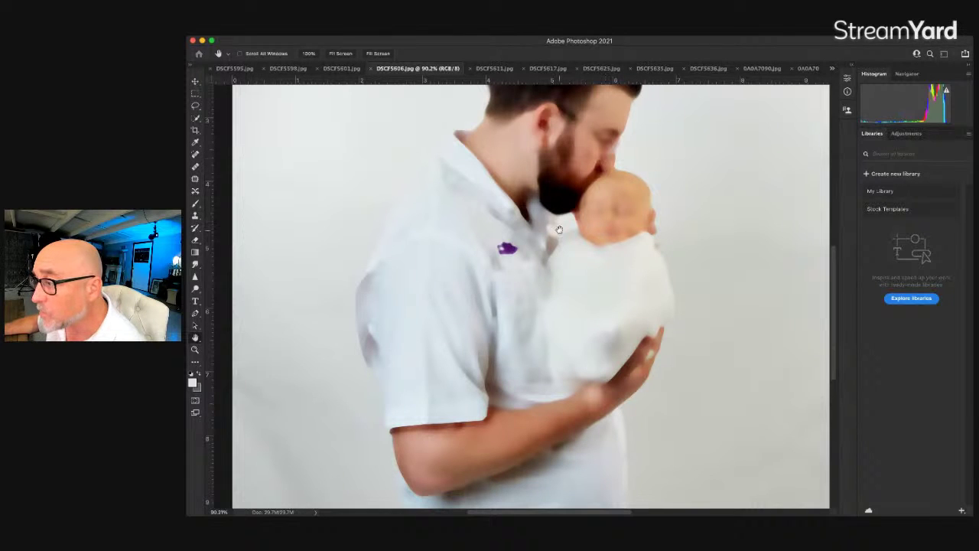
key(l)
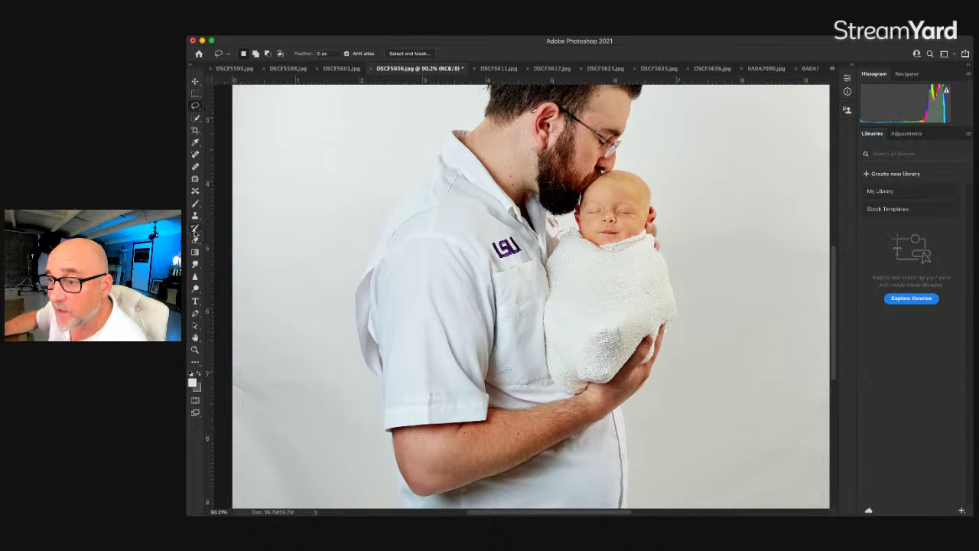
click(195, 229)
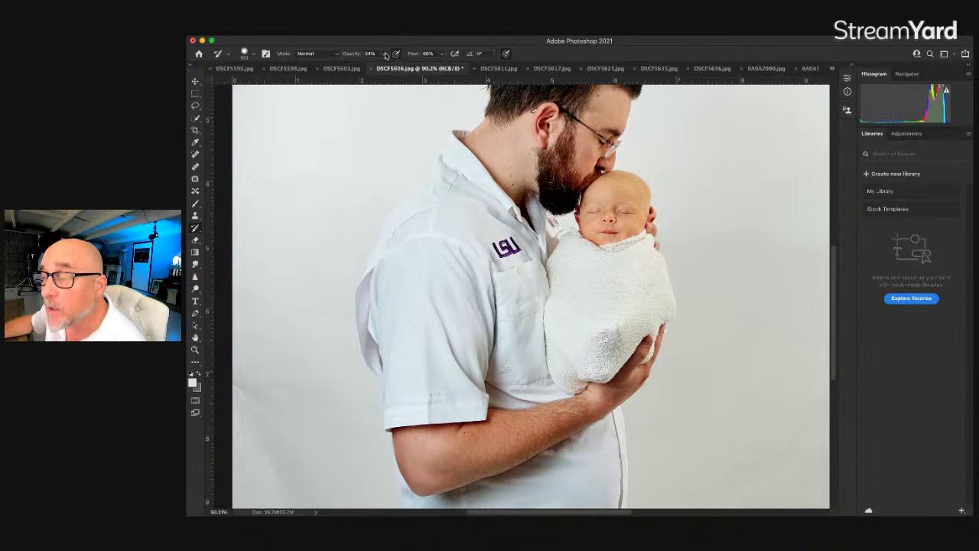
key(0)
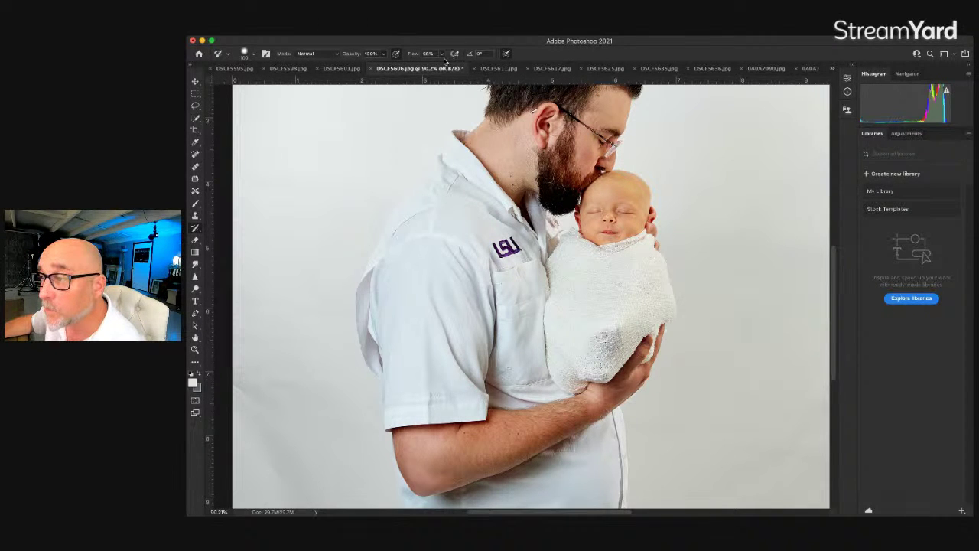
drag(461, 69, 462, 70)
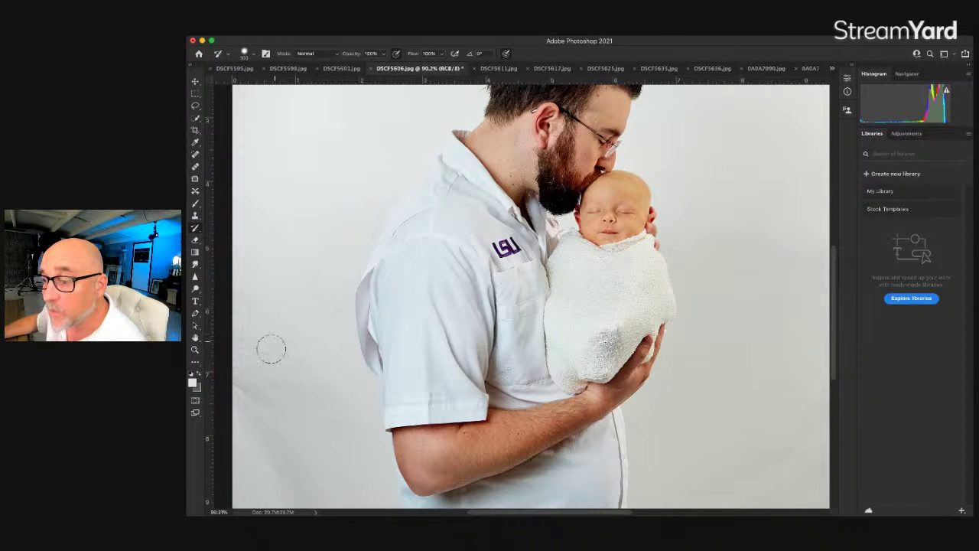
Step: Smooth the backdrop wrinkles around the man and baby with the History Brush, enlarging the brush to 600 px
scroll(262, 358, down, 5)
scroll(275, 351, up, 12)
scroll(288, 345, down, 5)
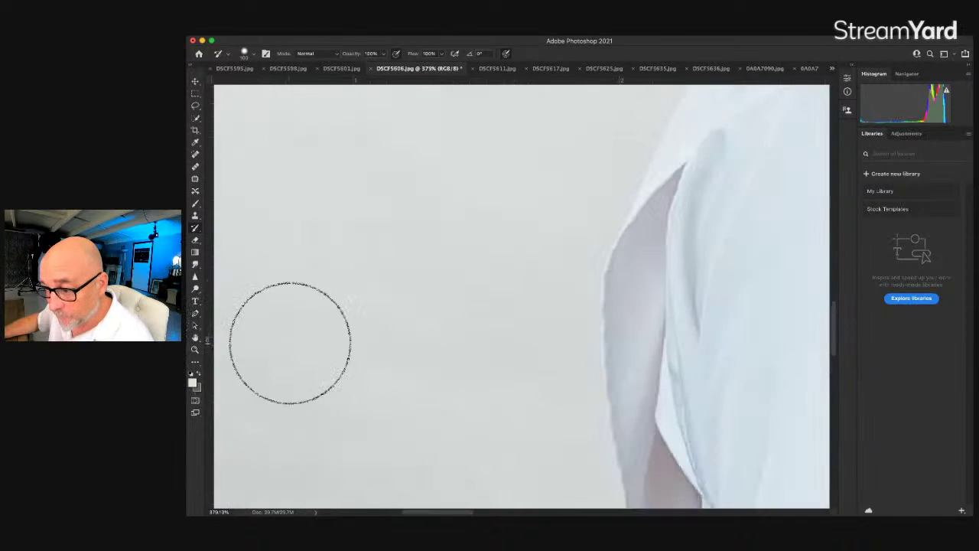
scroll(305, 278, down, 3)
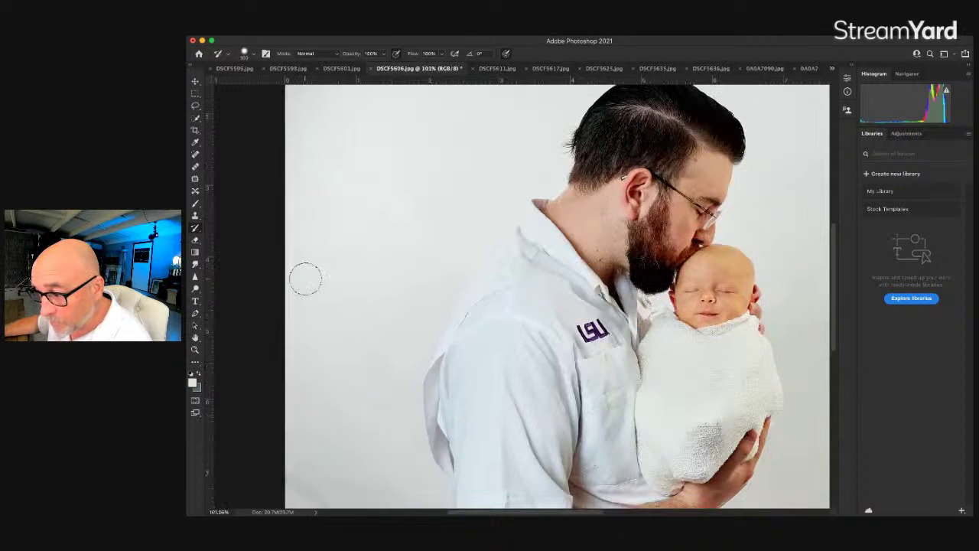
scroll(314, 482, down, 5)
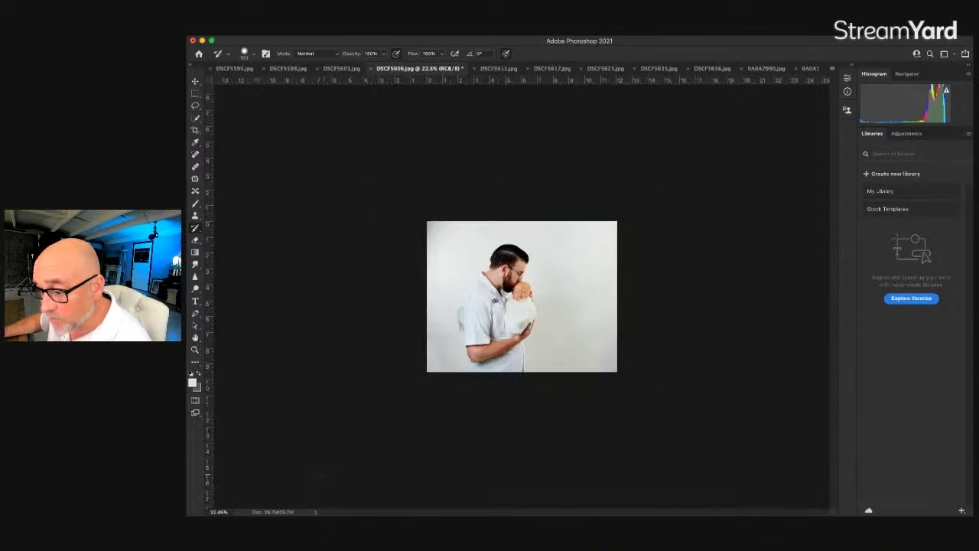
scroll(433, 354, up, 4)
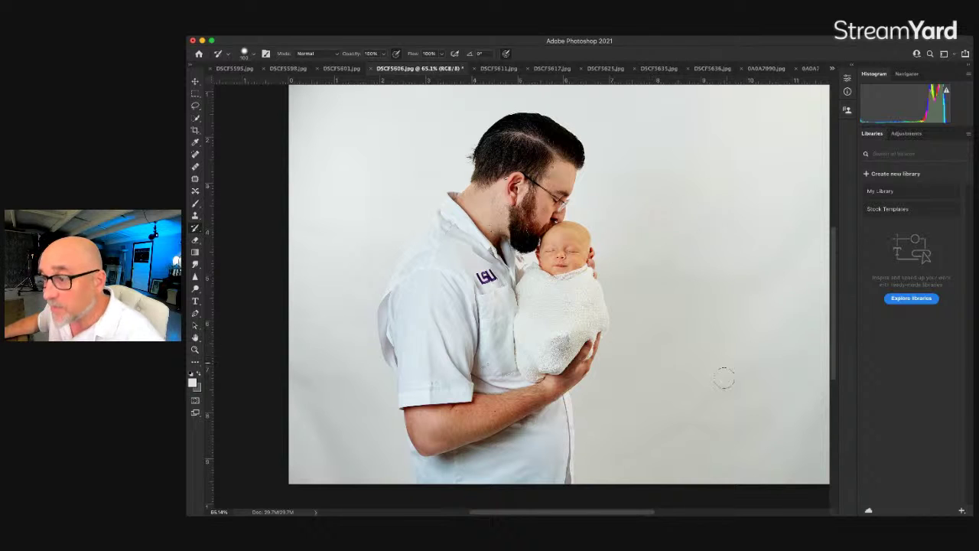
key(bracketright)
key(bracketright)
key(bracketright)
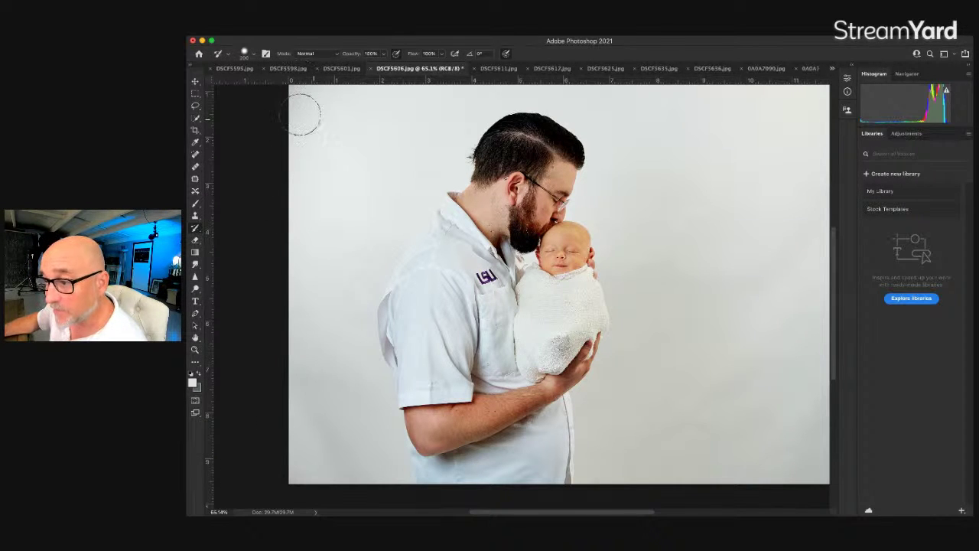
key(bracketright)
key(bracketright)
key(bracketright)
key(bracketright)
key(bracketright)
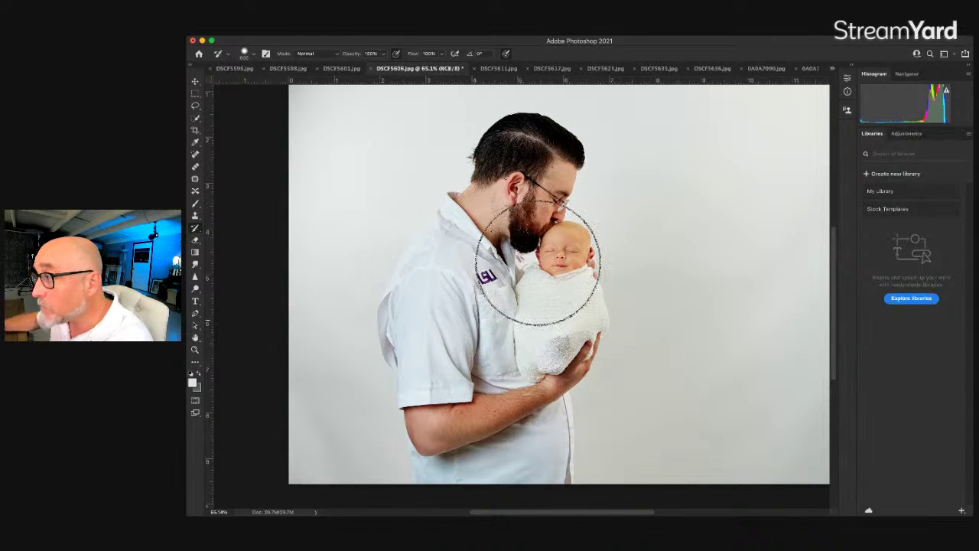
Step: Look through the remaining portraits and examine the lower backdrop wrinkles beside the man in DSCF5636.jpg
click(498, 68)
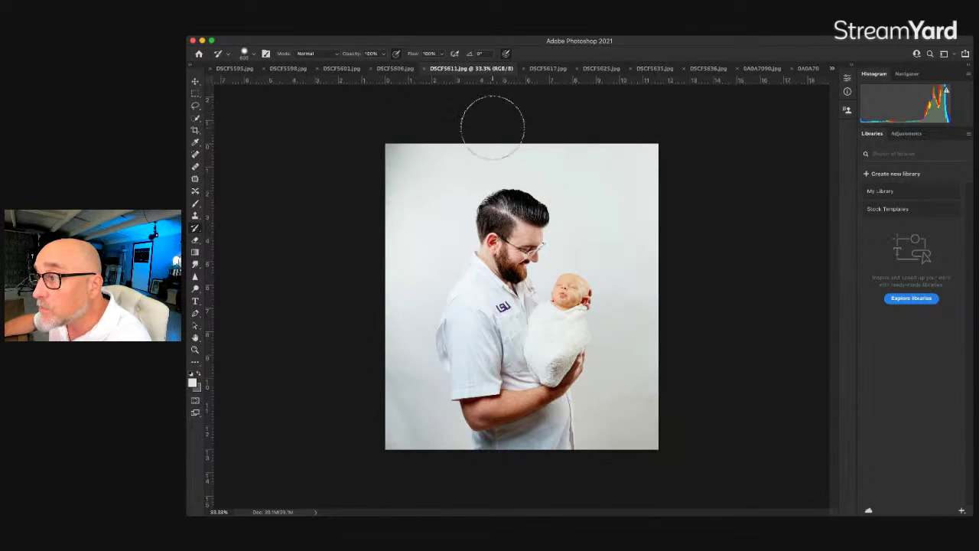
click(548, 68)
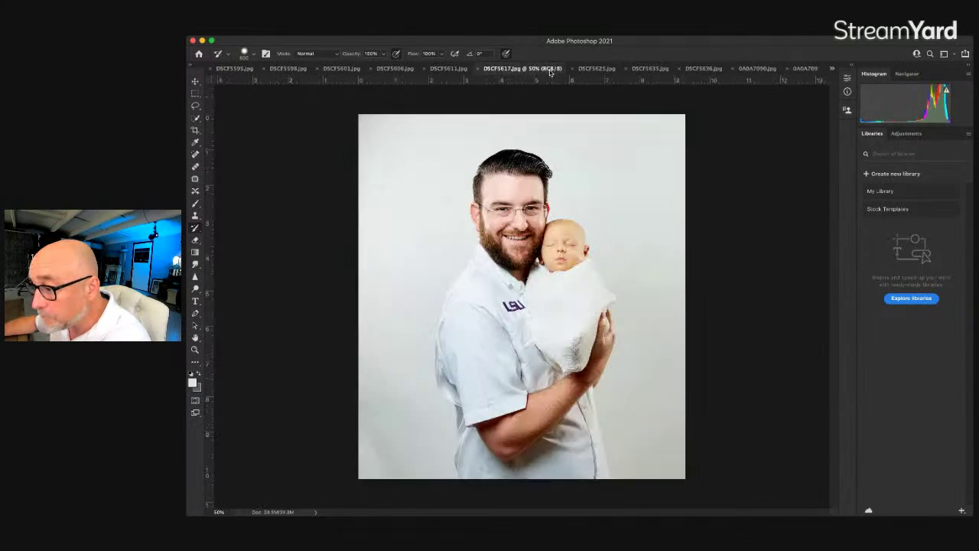
click(596, 69)
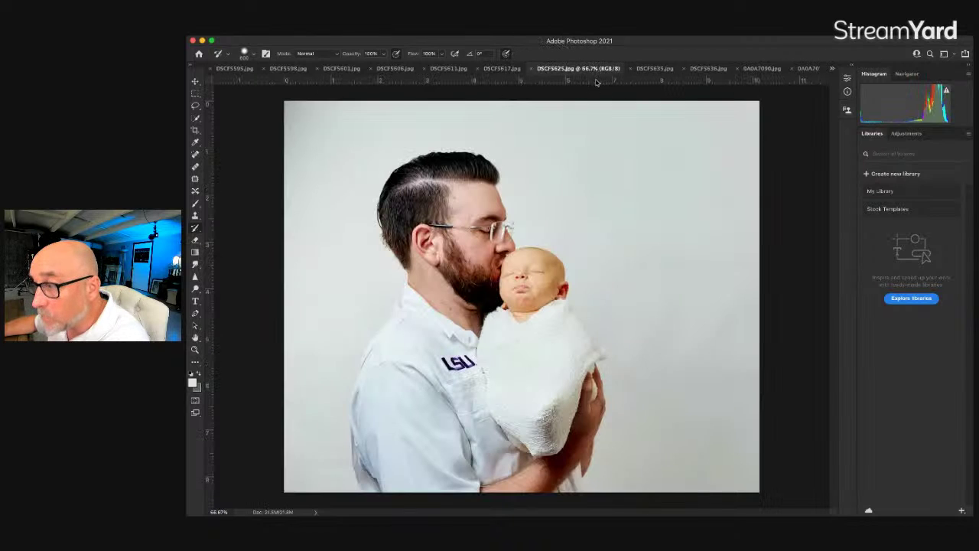
click(708, 69)
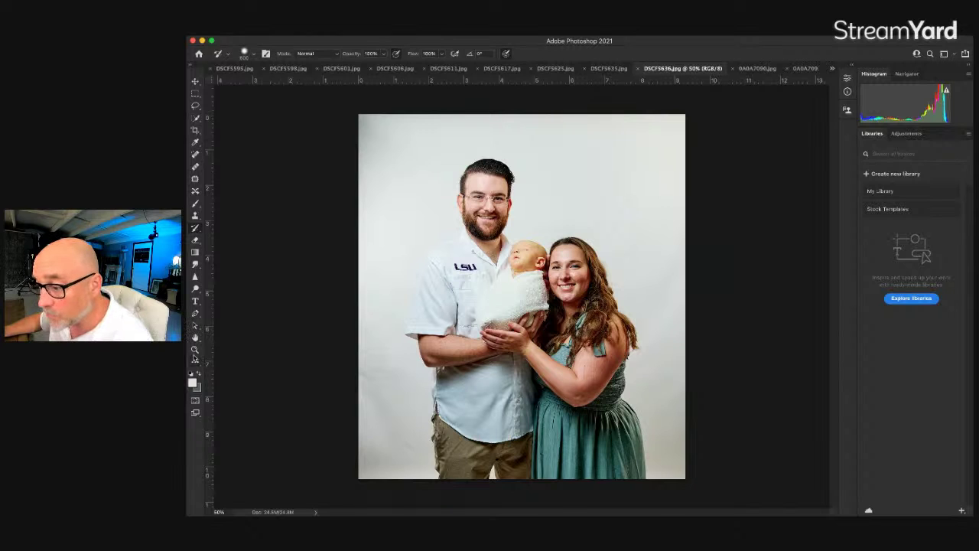
click(195, 351)
click(377, 446)
click(378, 437)
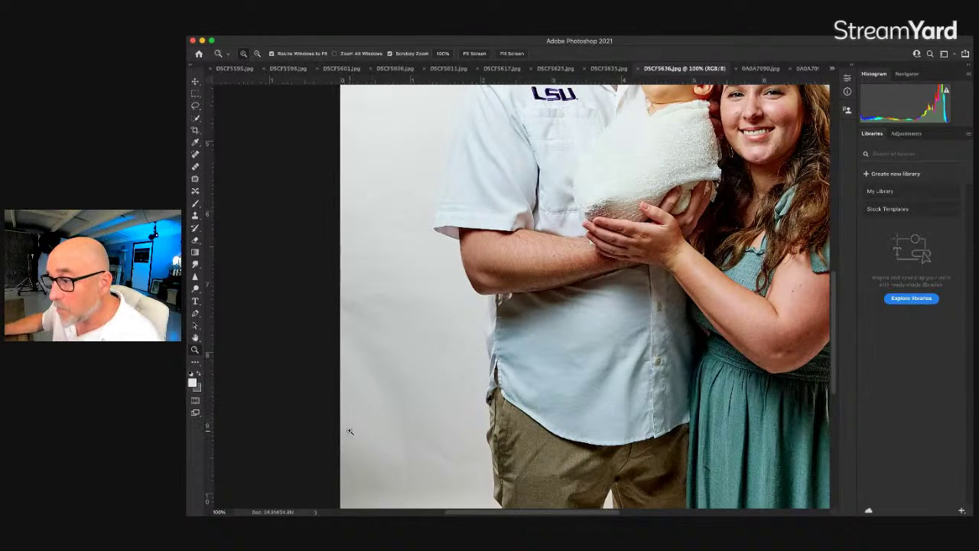
click(350, 431)
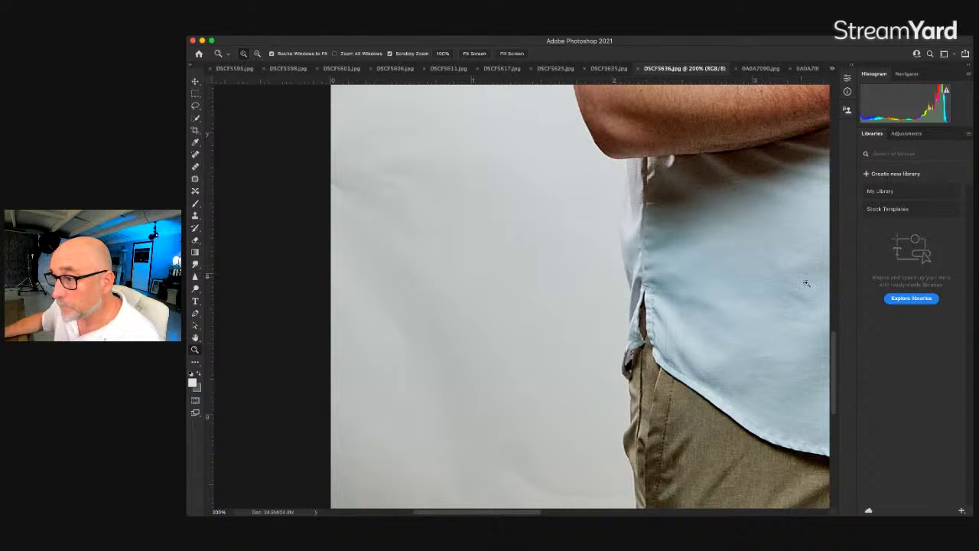
Step: Paint away the backdrop wrinkles beside the man's shirt and trousers with the History Brush, reducing the brush to 175 px
key(b)
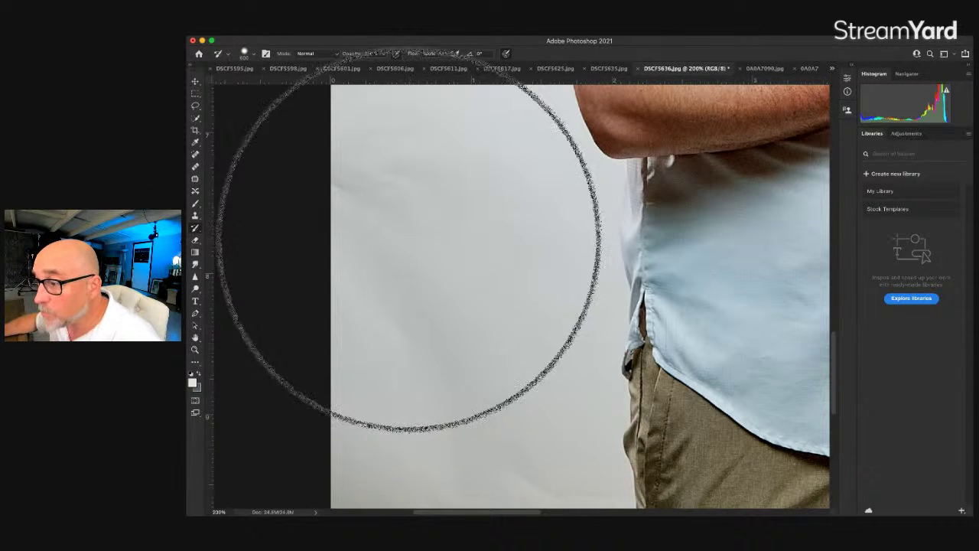
key(bracketleft)
key(bracketleft)
key(bracketleft)
key(bracketleft)
key(bracketleft)
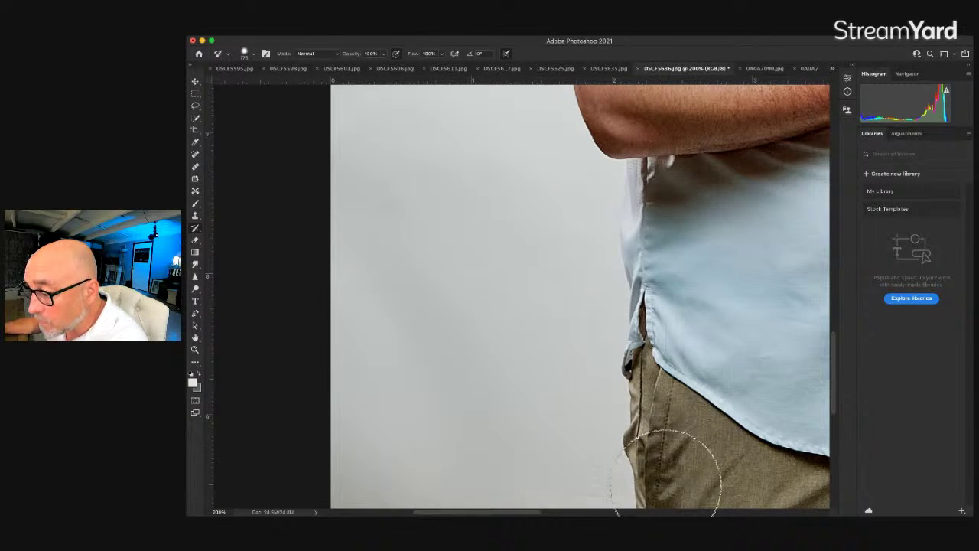
click(663, 505)
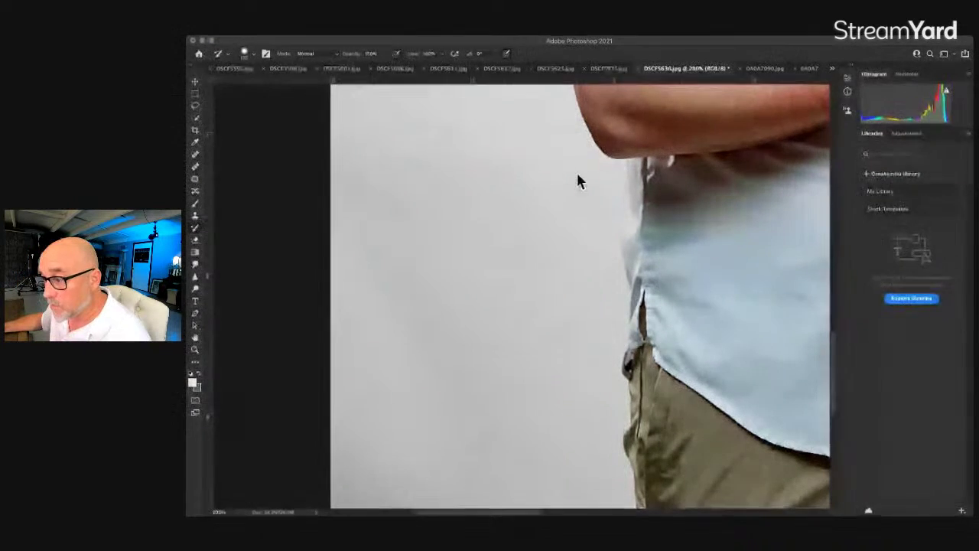
click(647, 124)
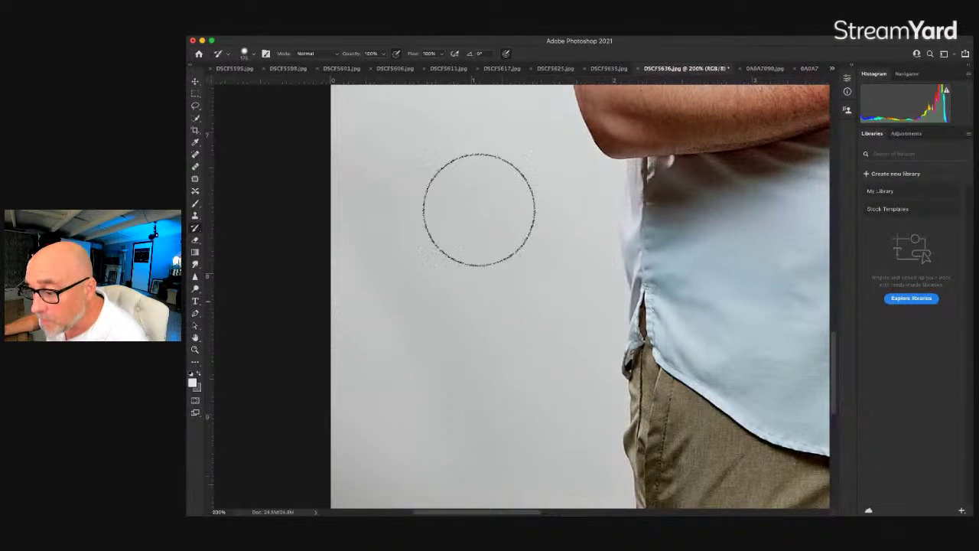
Step: Try to lighten the lower backdrop beside the man with the Dodge tool, using midtones at 77% exposure
scroll(422, 185, up, 5)
scroll(422, 185, down, 8)
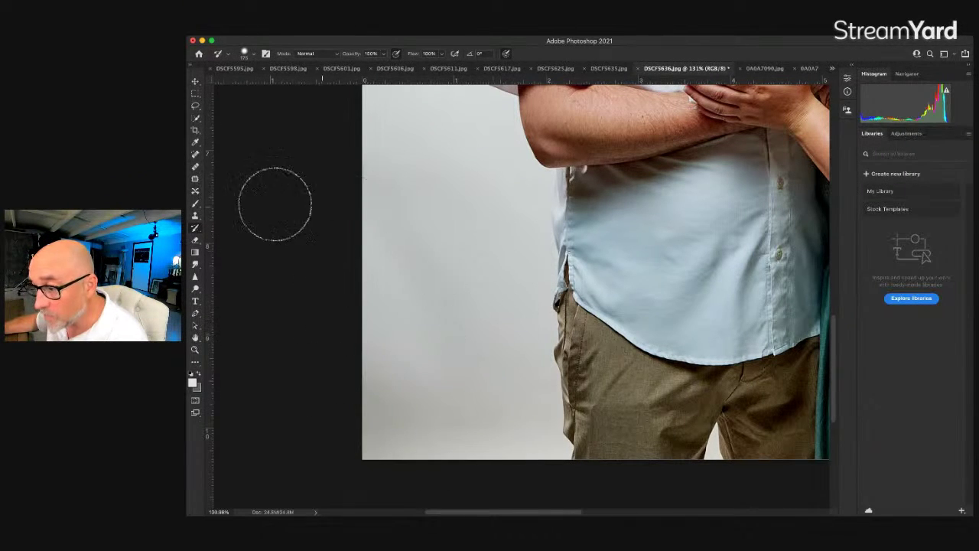
click(196, 289)
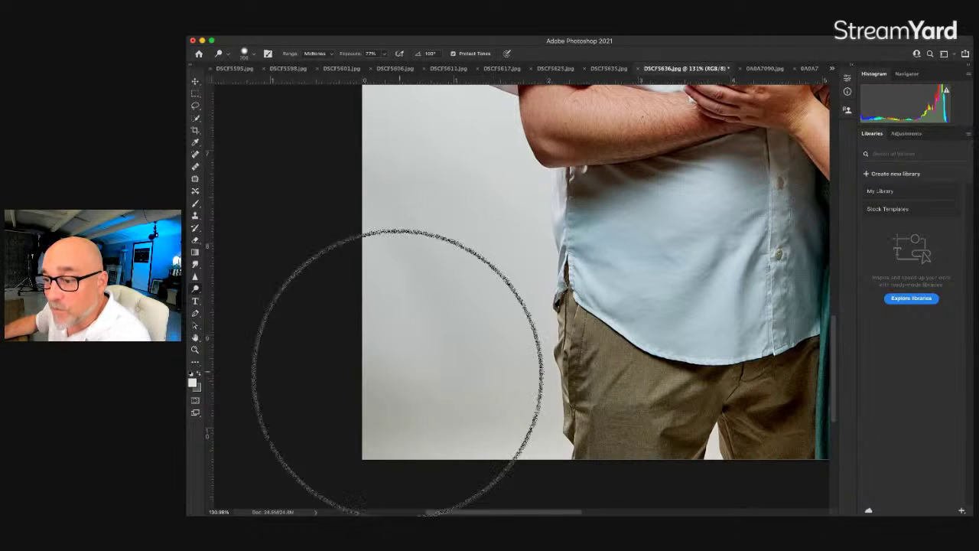
mouse_move(364, 371)
mouse_down()
mouse_move(437, 376)
mouse_move(417, 321)
mouse_up()
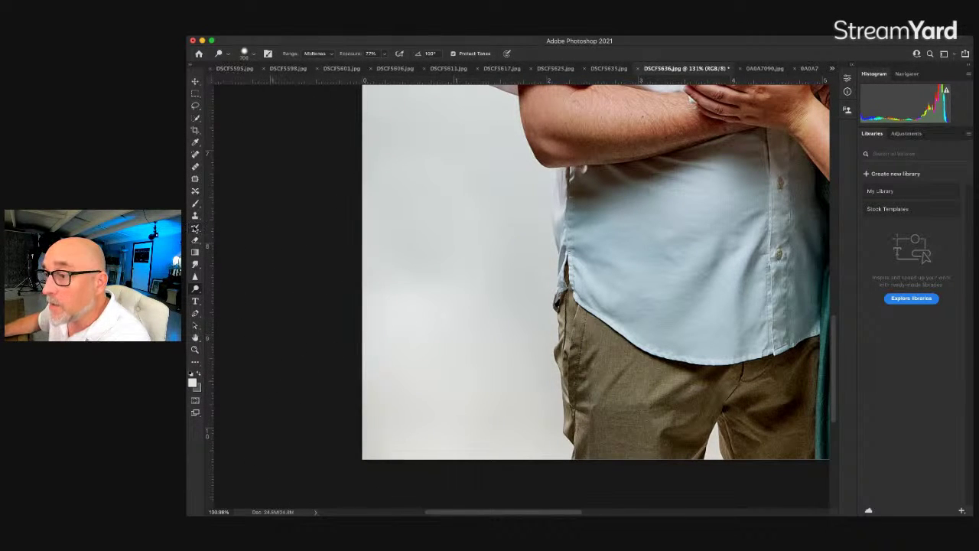
Step: Try the History Brush over the lightened backdrop, enlarge the brush to 500 px, and undo the dodging and brush strokes
click(195, 228)
mouse_move(417, 138)
mouse_down()
mouse_move(329, 200)
mouse_move(361, 242)
mouse_move(450, 166)
mouse_move(456, 200)
mouse_move(446, 262)
mouse_up()
key(bracketright)
key(bracketright)
key(bracketright)
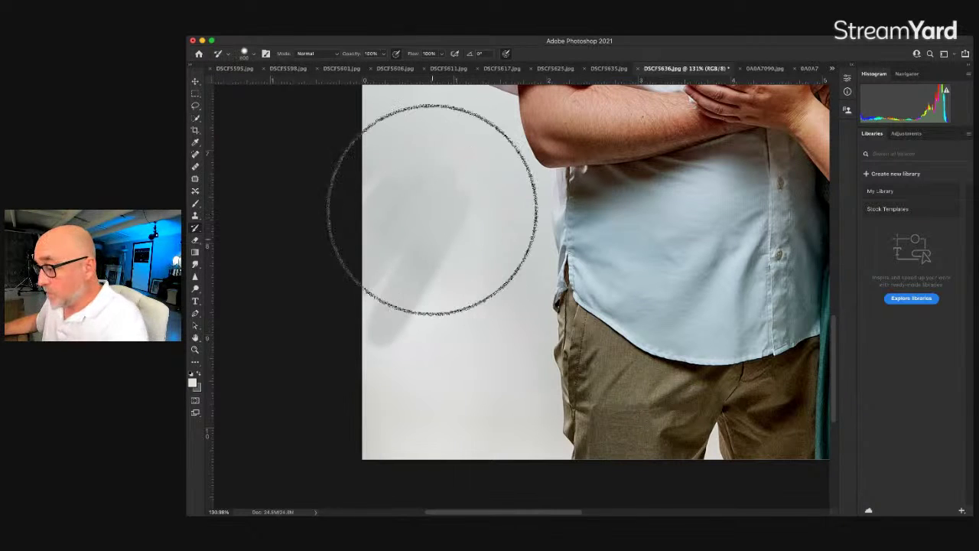
key(super+z)
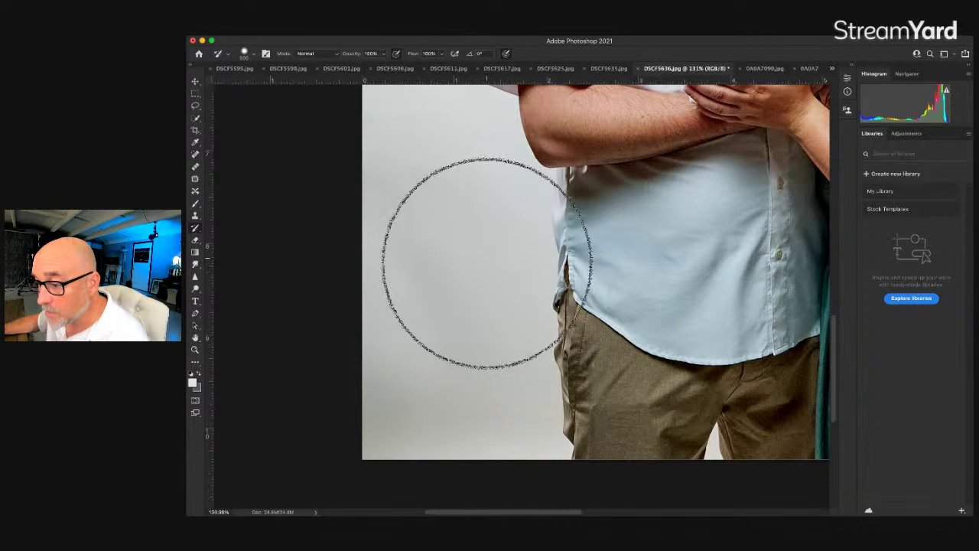
Step: Go over the backdrop wrinkles beside the man's shirt and trousers with the History Brush, reducing the brush to 60 px
key(bracketleft)
key(bracketleft)
key(bracketleft)
key(bracketleft)
key(bracketleft)
key(bracketleft)
key(bracketleft)
key(bracketleft)
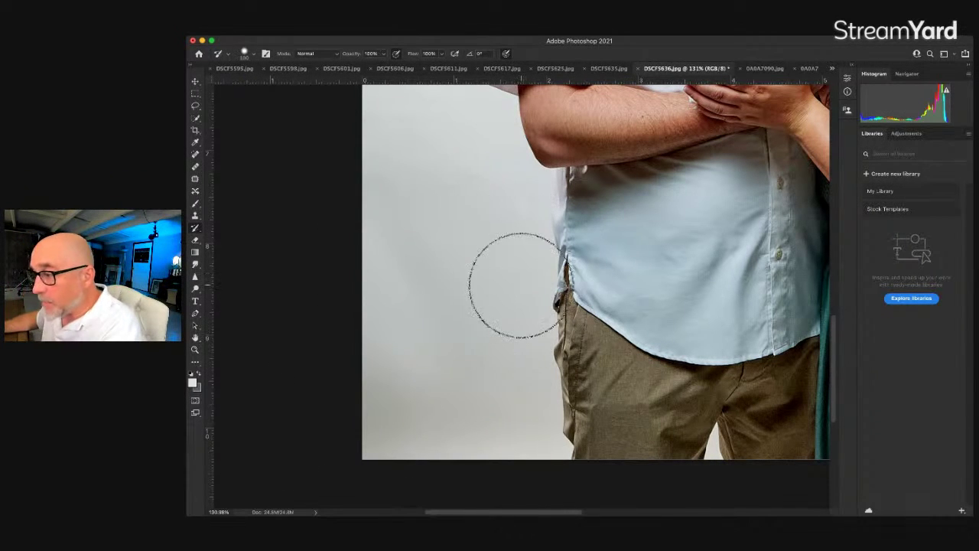
key(bracketleft)
key(bracketleft)
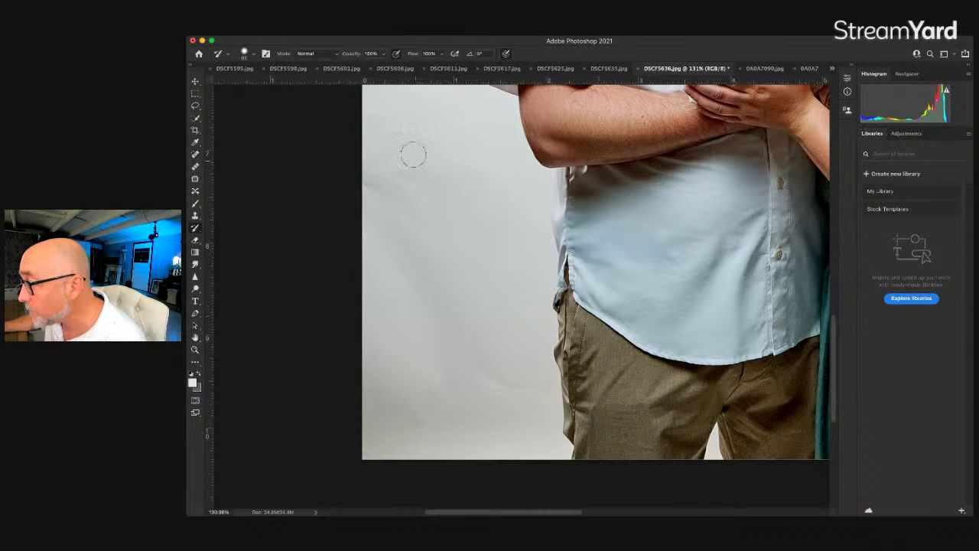
Step: Smooth the remaining backdrop wrinkles with the History Brush at 150 px, then enlarge it to 400 px and set the flow to 70%
key(bracketright)
key(bracketright)
key(bracketright)
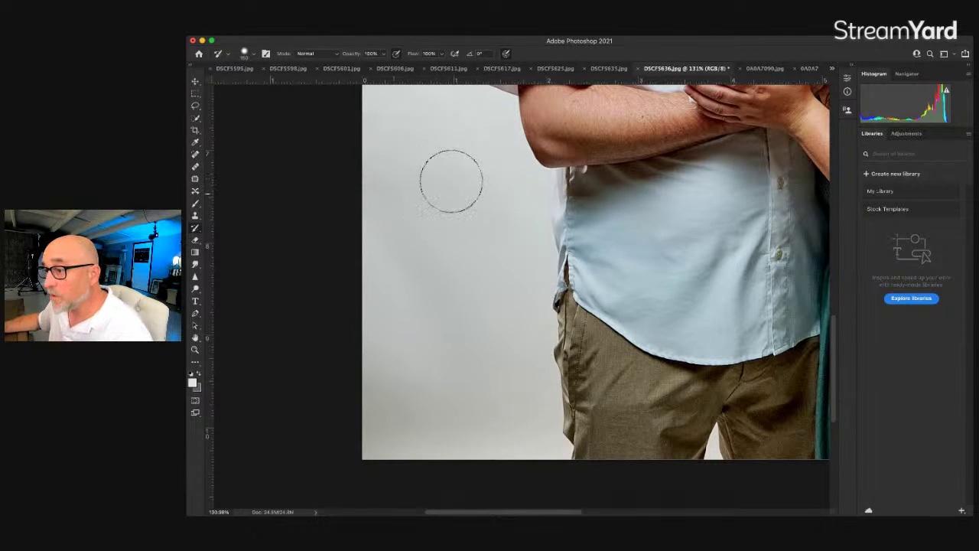
scroll(480, 207, down, 5)
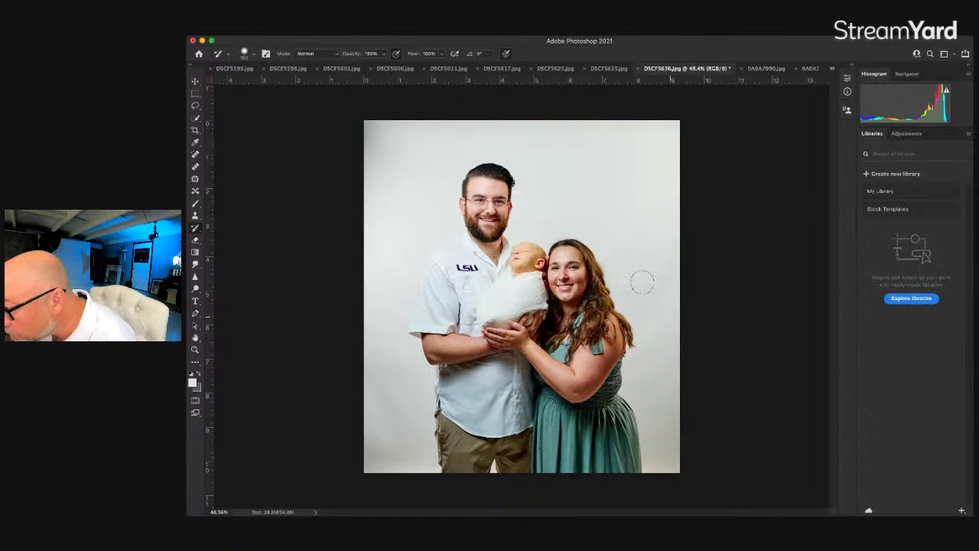
key(bracketright)
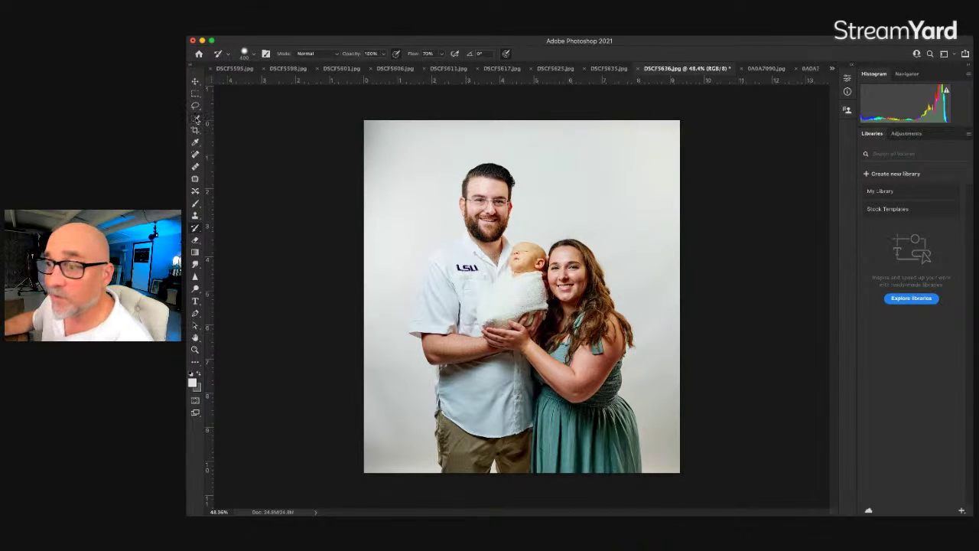
Step: Select the family with Select Subject, copy it to a new layer, and make the Background layer active
click(197, 118)
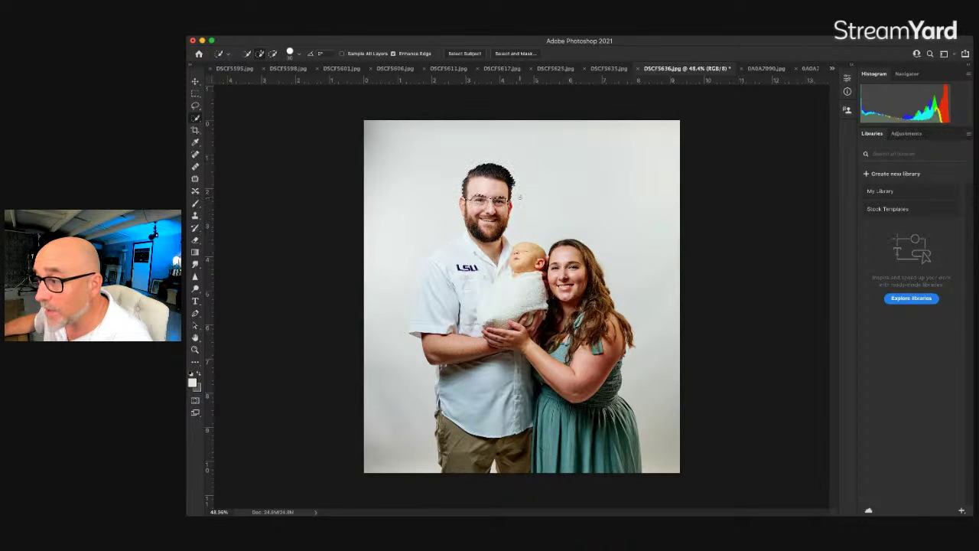
click(466, 53)
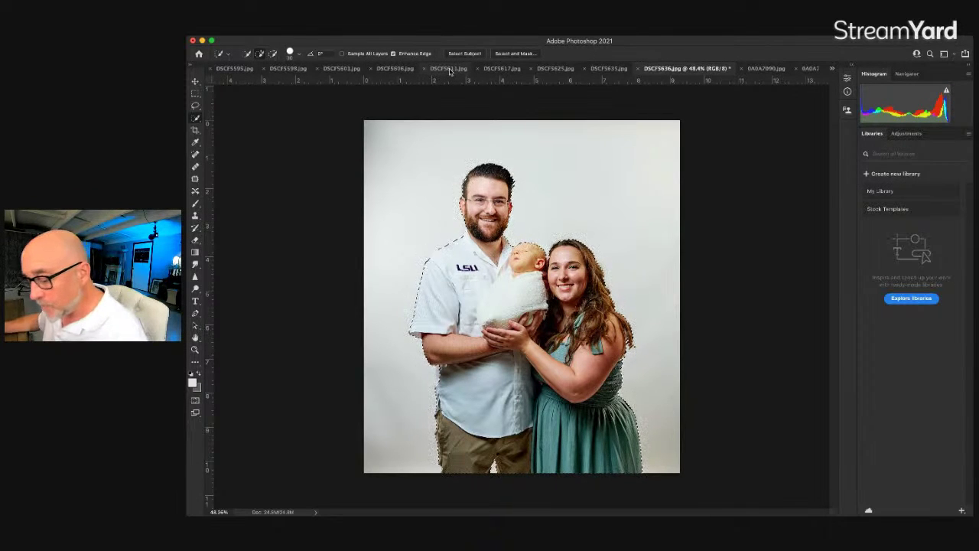
key(super+j)
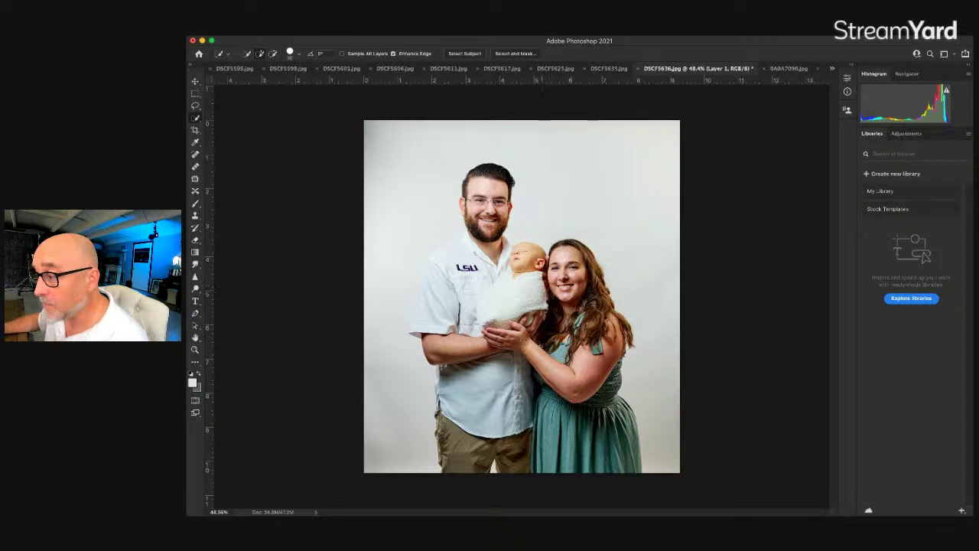
click(920, 243)
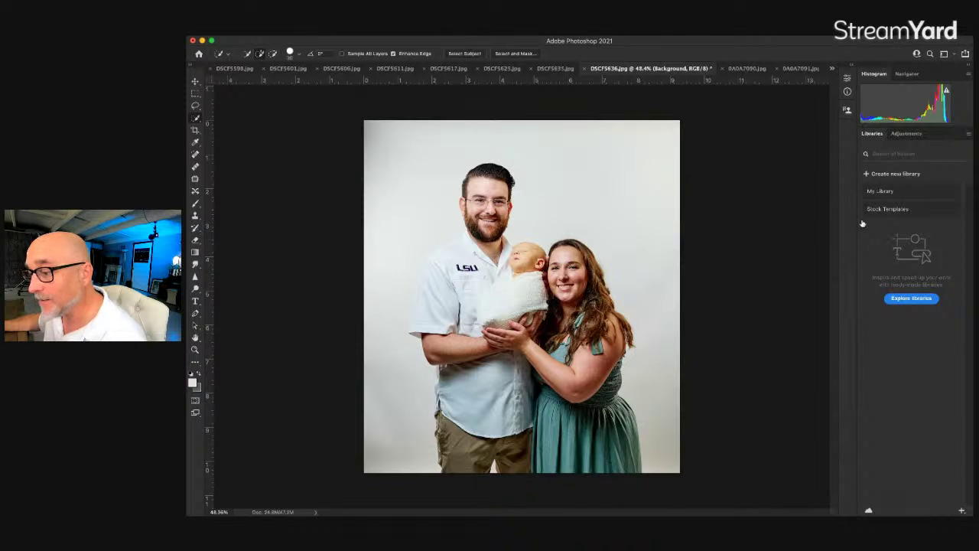
Step: Lighten the backdrop on the Background layer behind the copied family and flatten the image
key(i)
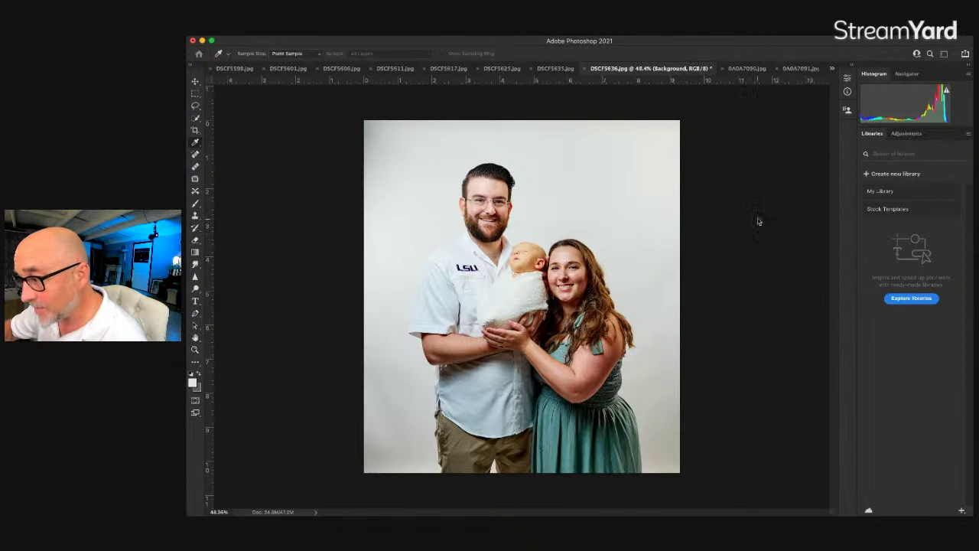
drag(762, 210, 741, 223)
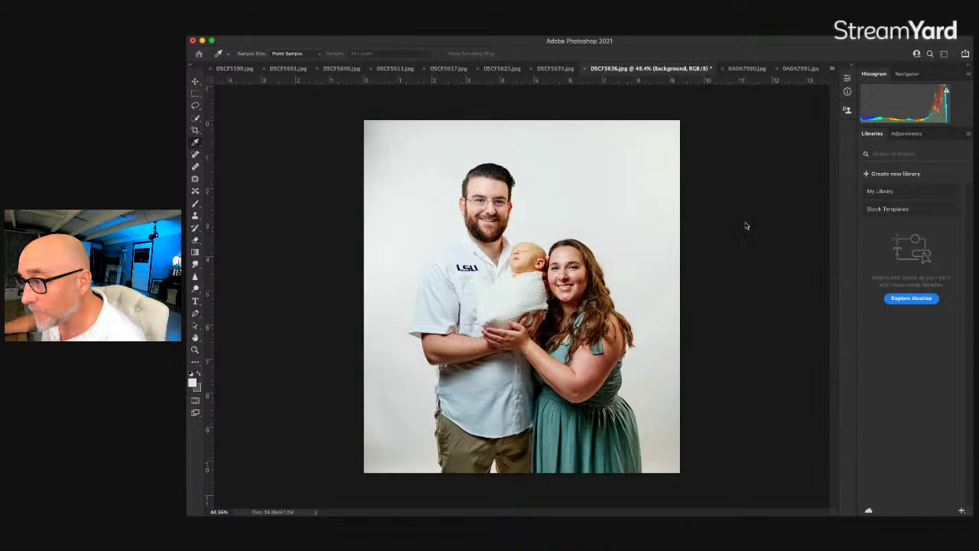
key(w)
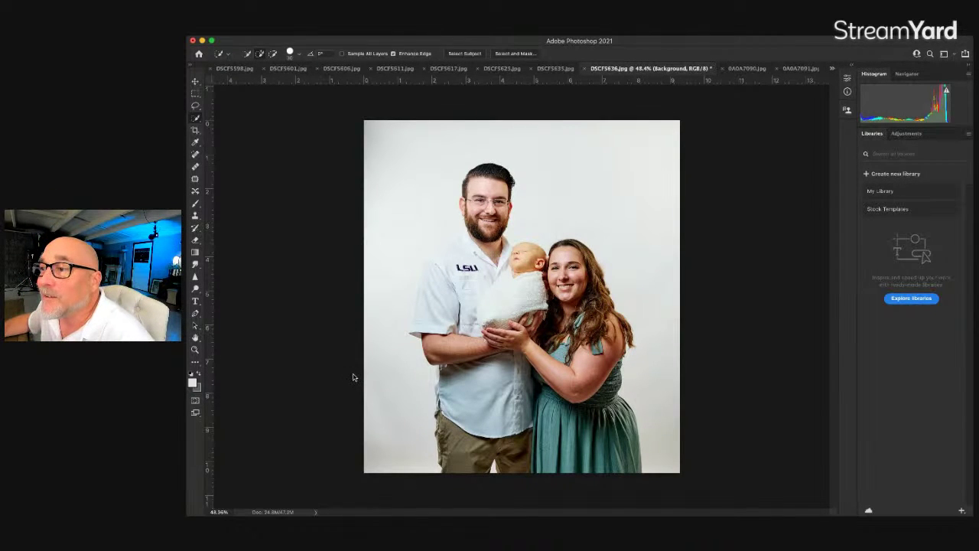
key(super+shift+e)
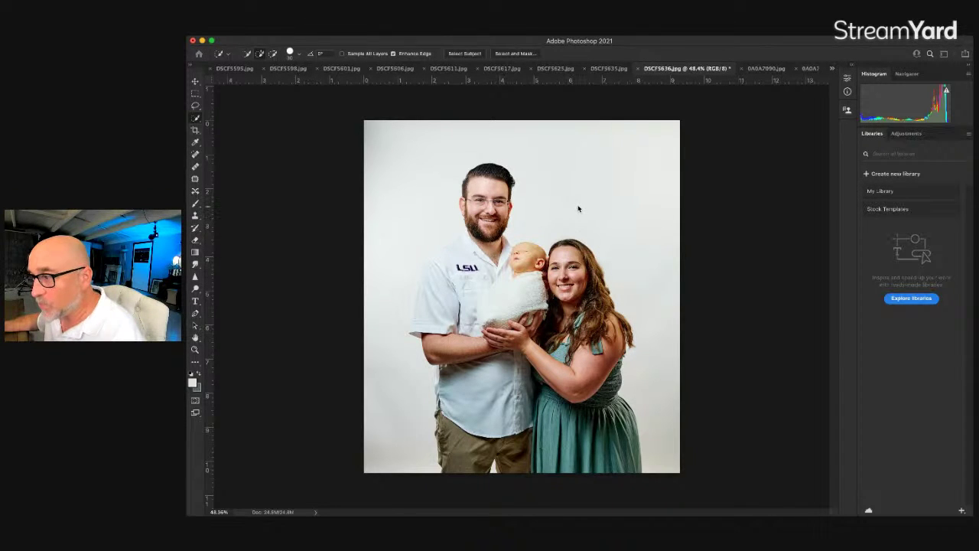
Step: Close DSCF5636.jpg and smooth the backdrop wrinkles in DSCF5563.jpg with the History Brush at 70% flow
key(super+w)
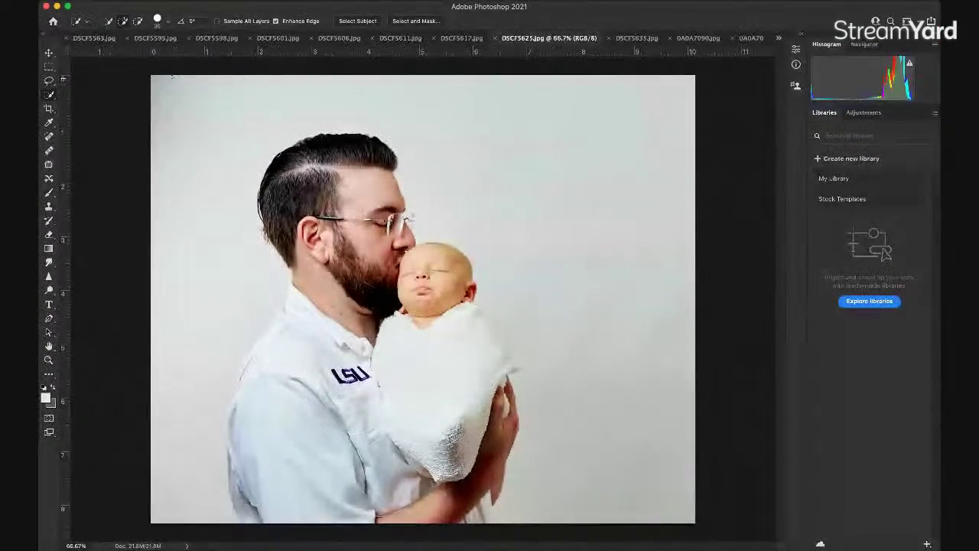
click(153, 38)
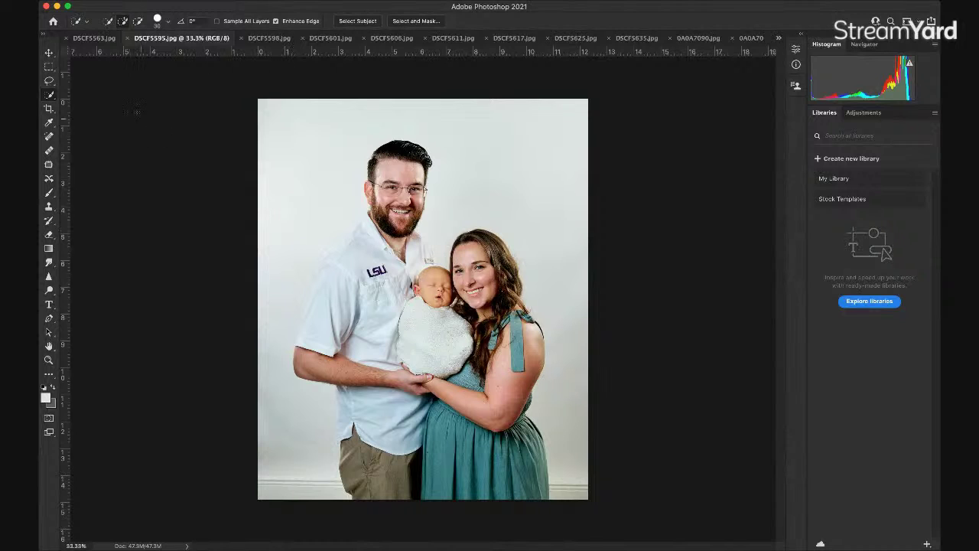
click(97, 38)
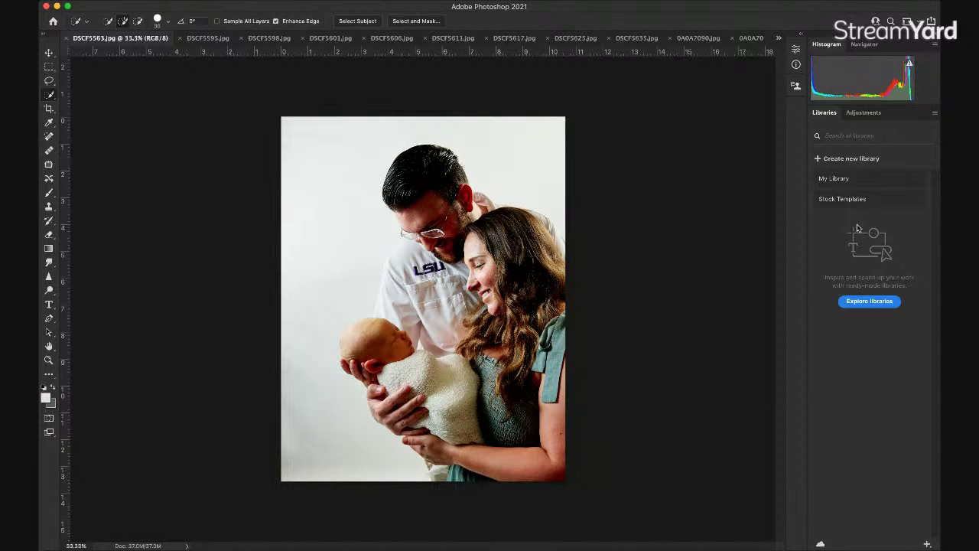
key(y)
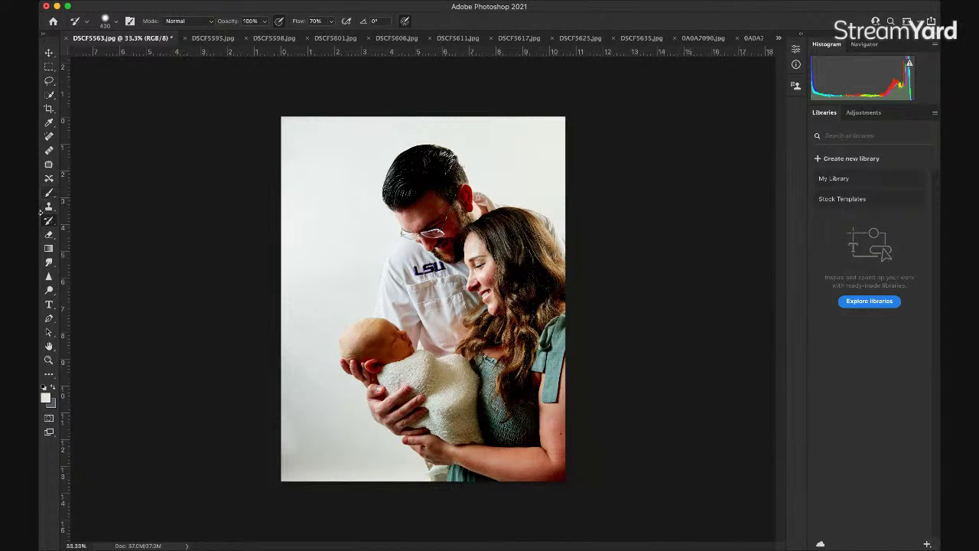
Step: Select the family in DSCF5563.jpg with the Quick Selection tool and copy it to a new layer
click(49, 97)
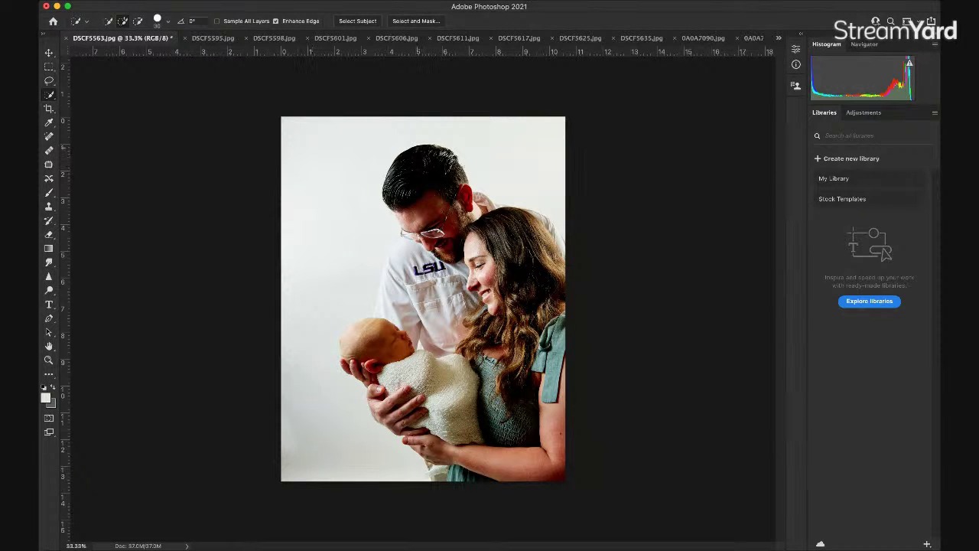
drag(394, 172, 428, 157)
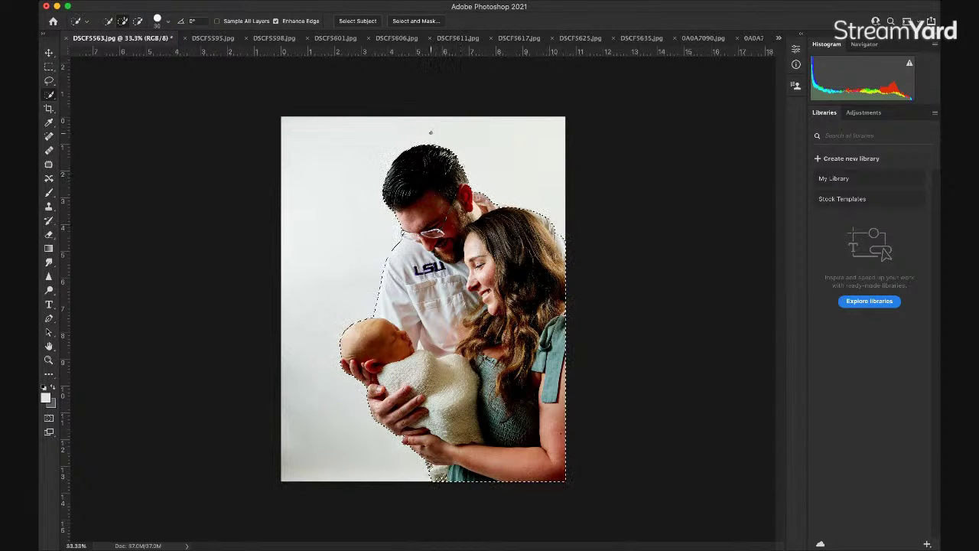
key(super+j)
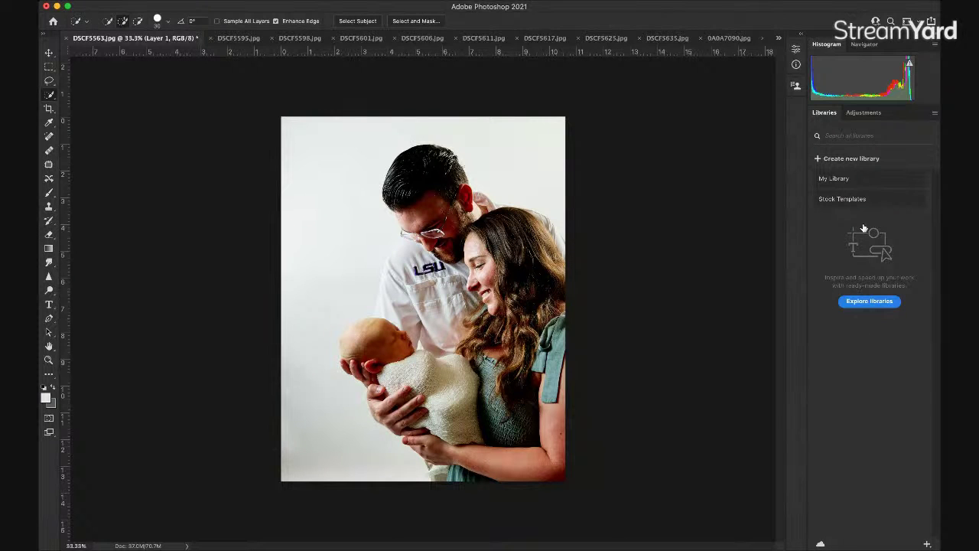
Step: Brighten the Background layer in DSCF5563.jpg to a nearly pure white backdrop and flatten the layers
key(alt+bracketleft)
key(i)
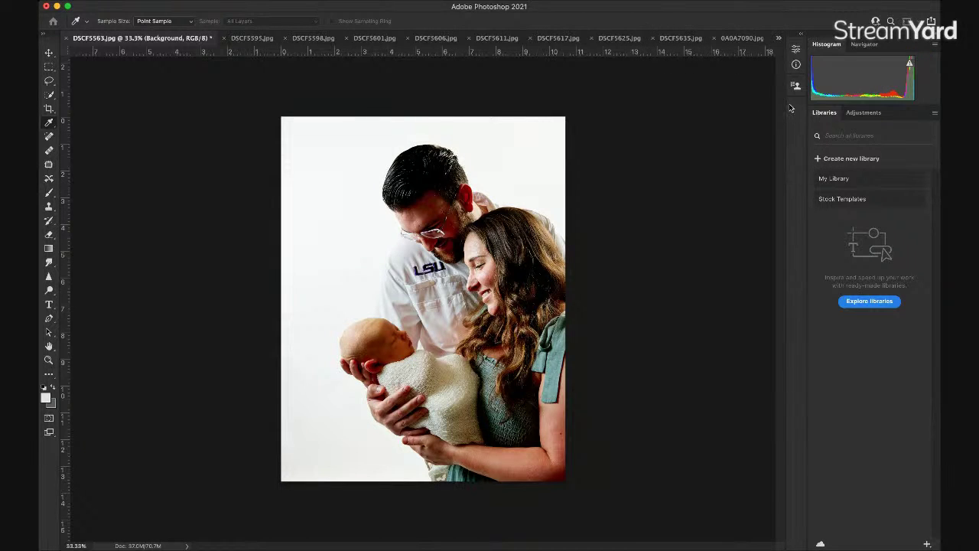
key(w)
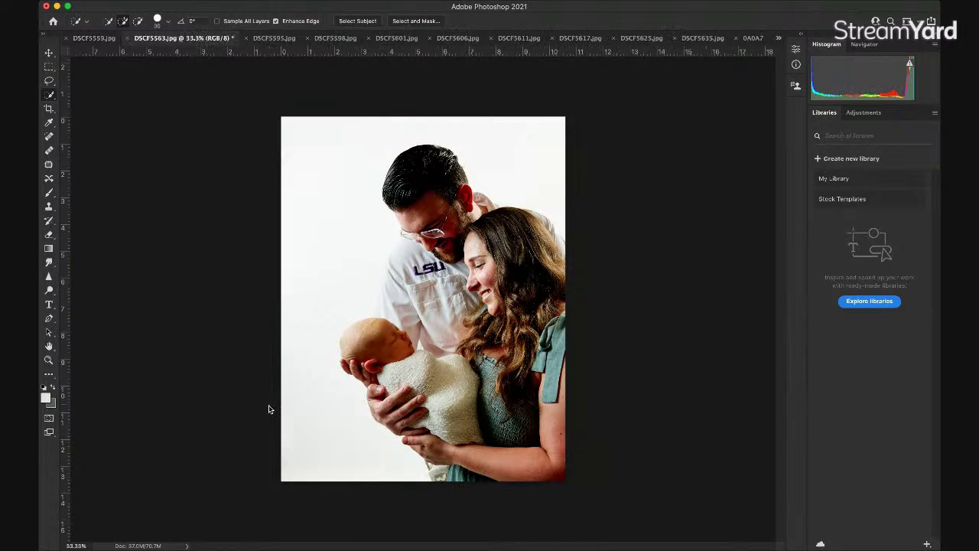
Step: Desaturate DSCF5563.jpg to black and white and undo the conversion
key(super+shift+u)
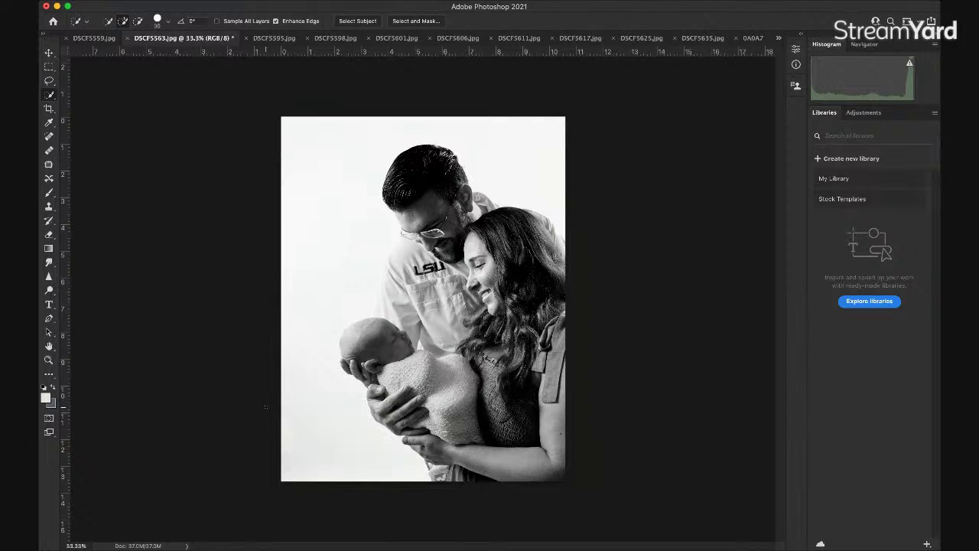
key(super+z)
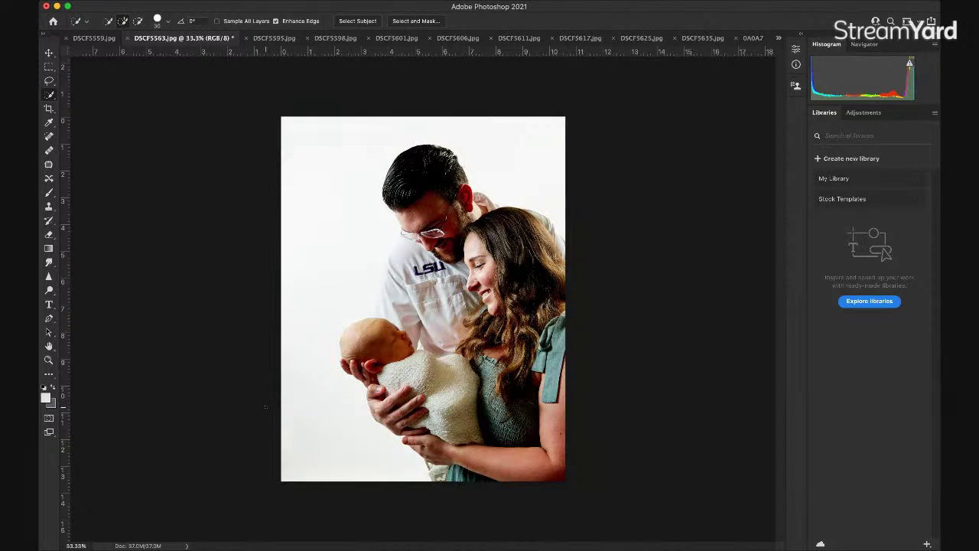
Step: Save the portrait as "DSCF5563. BW .jpg" and close it
key(h)
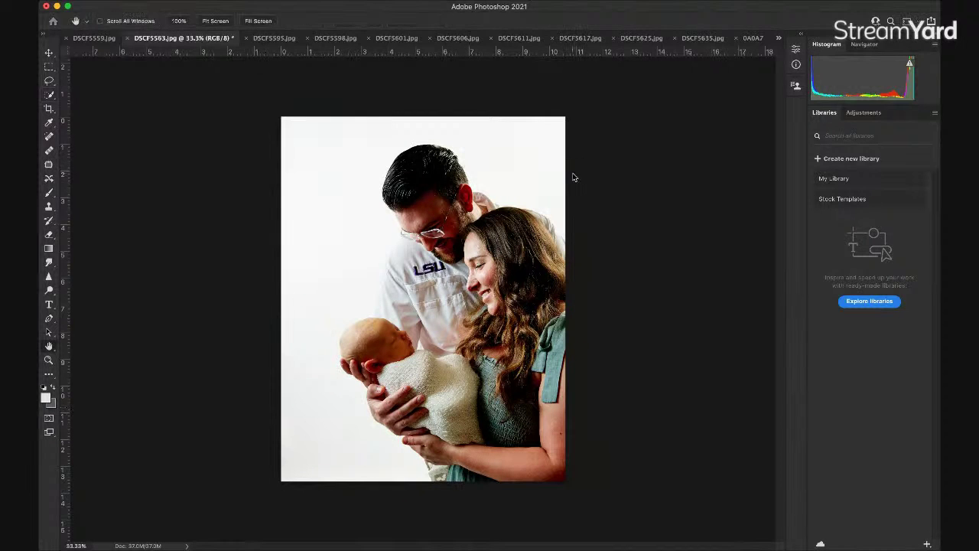
key(w)
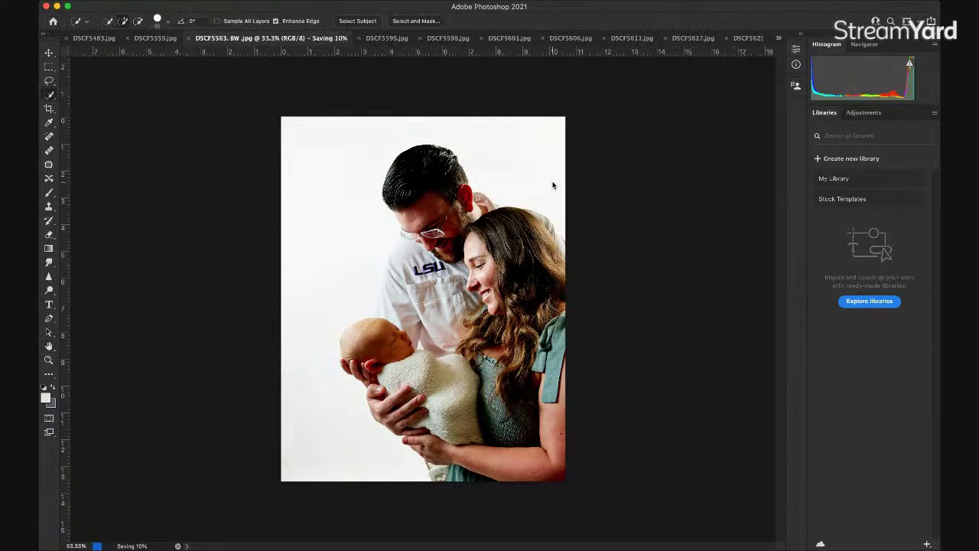
key(super+w)
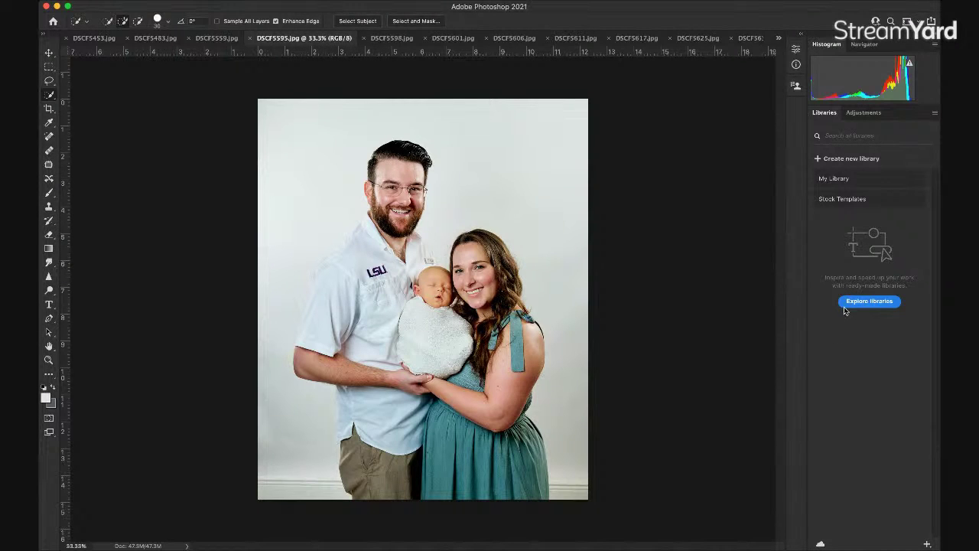
Step: Paint away the baseboard and wrinkles along the lower backdrop on both sides of the couple in DSCF5595.jpg with the History Brush
key(y)
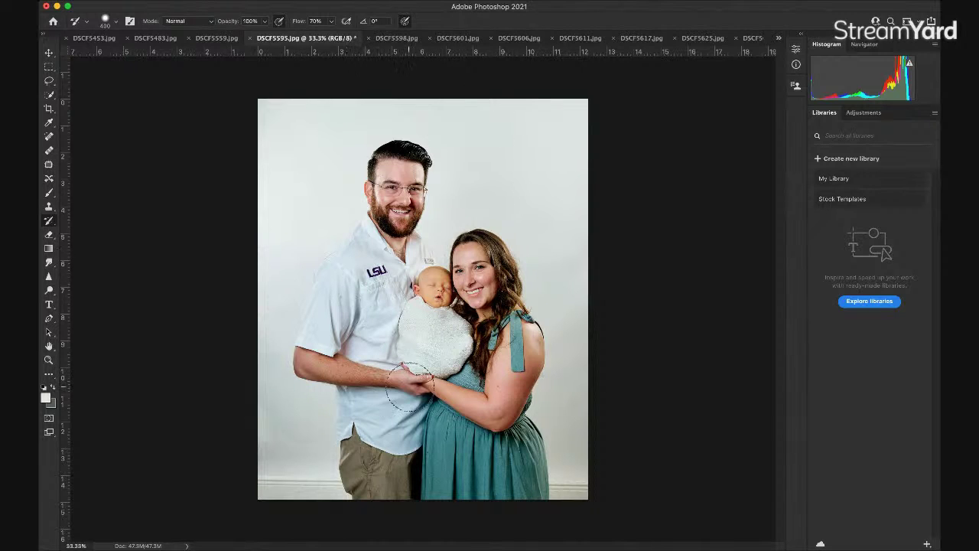
mouse_move(279, 463)
mouse_down()
mouse_move(316, 463)
mouse_move(273, 496)
mouse_move(323, 464)
mouse_move(331, 490)
mouse_up()
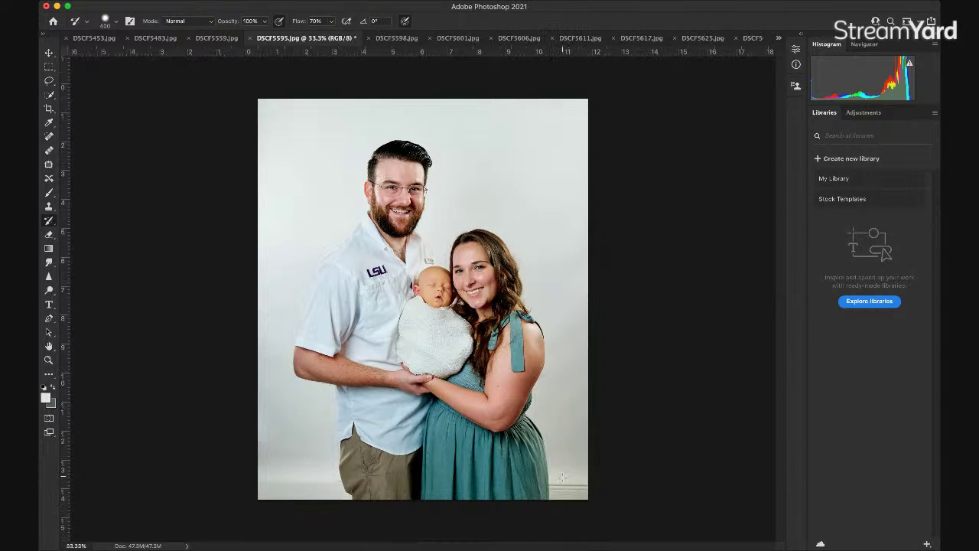
scroll(578, 452, up, 1)
mouse_move(601, 517)
mouse_down()
mouse_move(621, 523)
mouse_move(584, 517)
mouse_up()
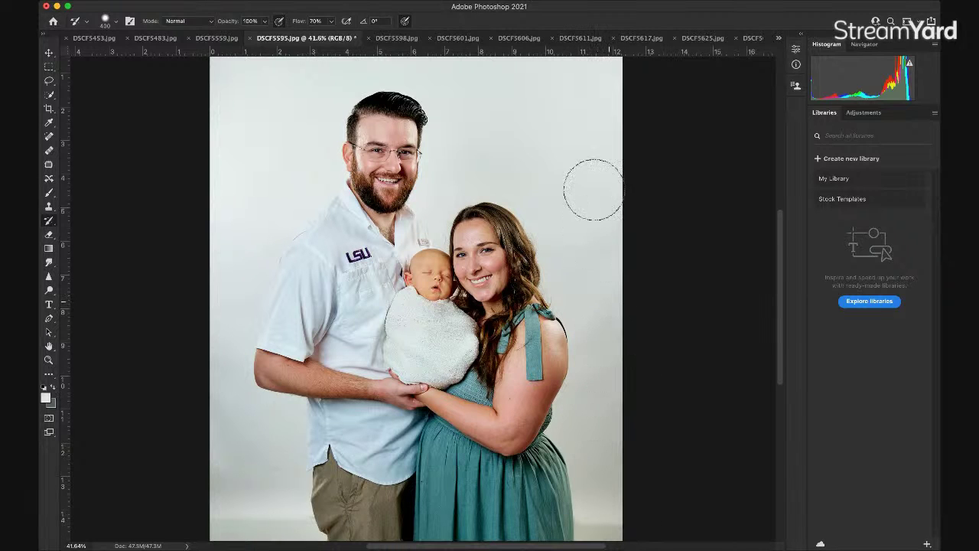
Step: Examine the retouched backdrop around the family in DSCF5595.jpg, both up close and as a whole
scroll(457, 234, down, 5)
scroll(471, 238, up, 4)
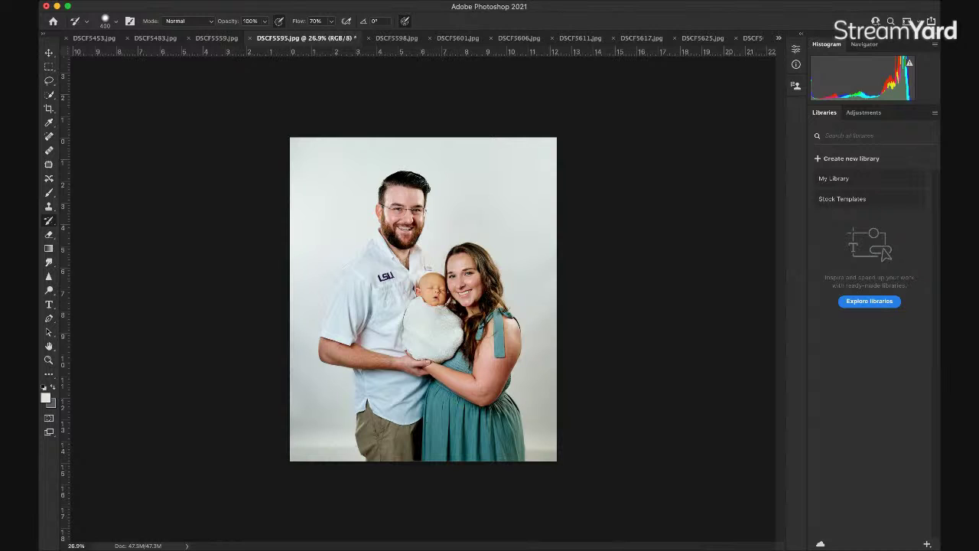
key(super+Tab)
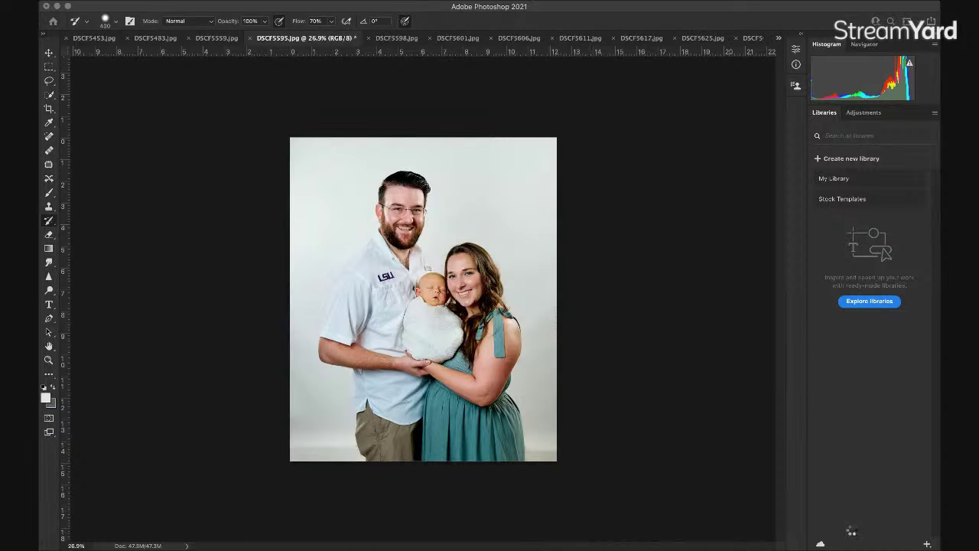
click(847, 536)
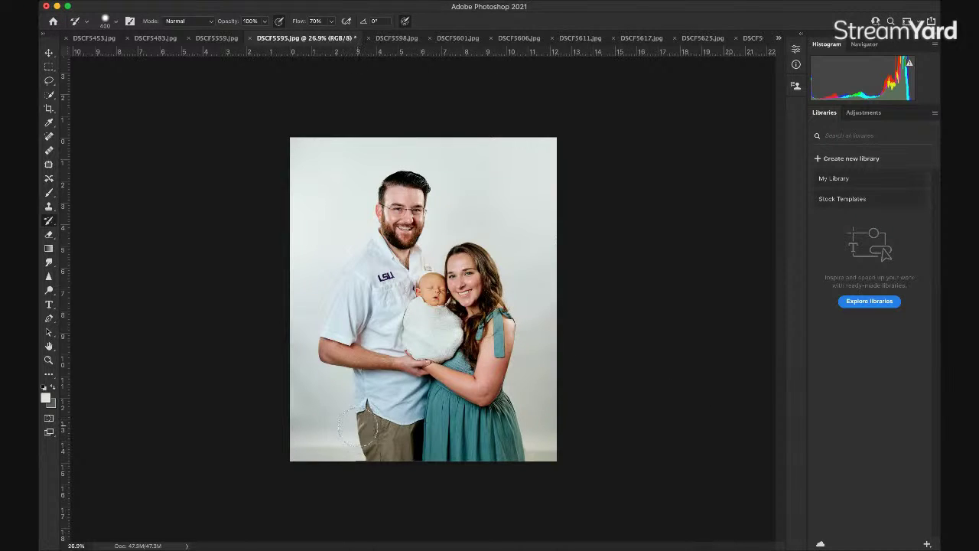
key(super+minus)
key(super+minus)
scroll(365, 430, up, 6)
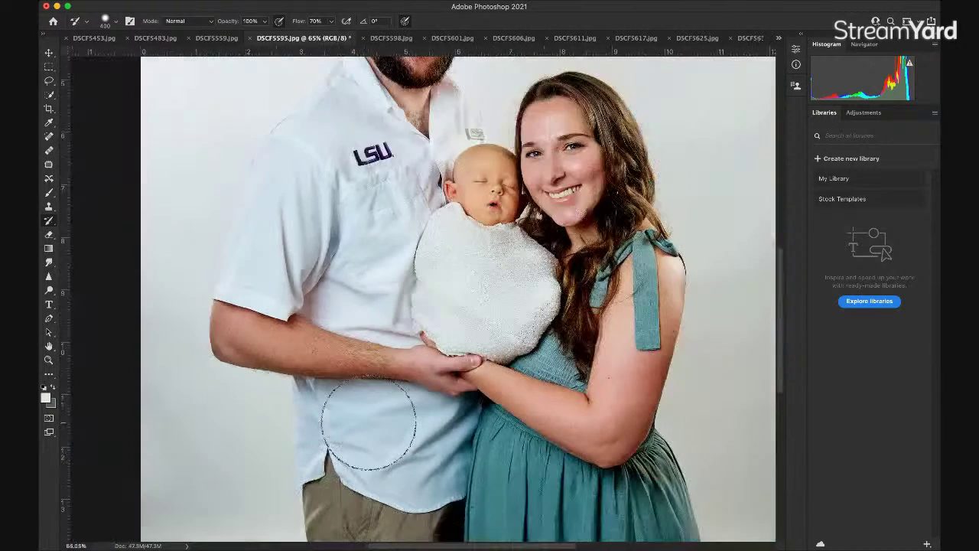
scroll(370, 423, down, 5)
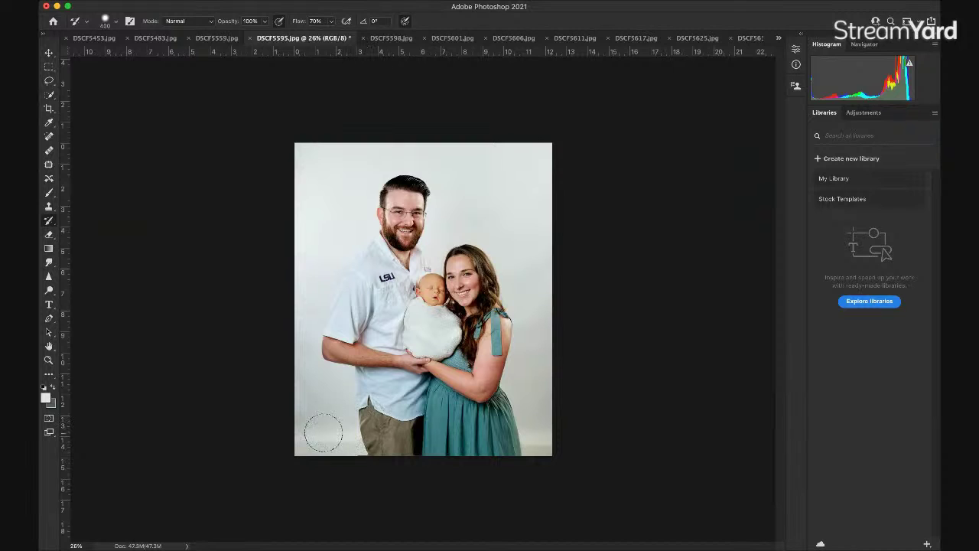
Step: Smooth the wrinkles in the man's khaki trousers using the History Brush at size 125 and 65% opacity
click(48, 359)
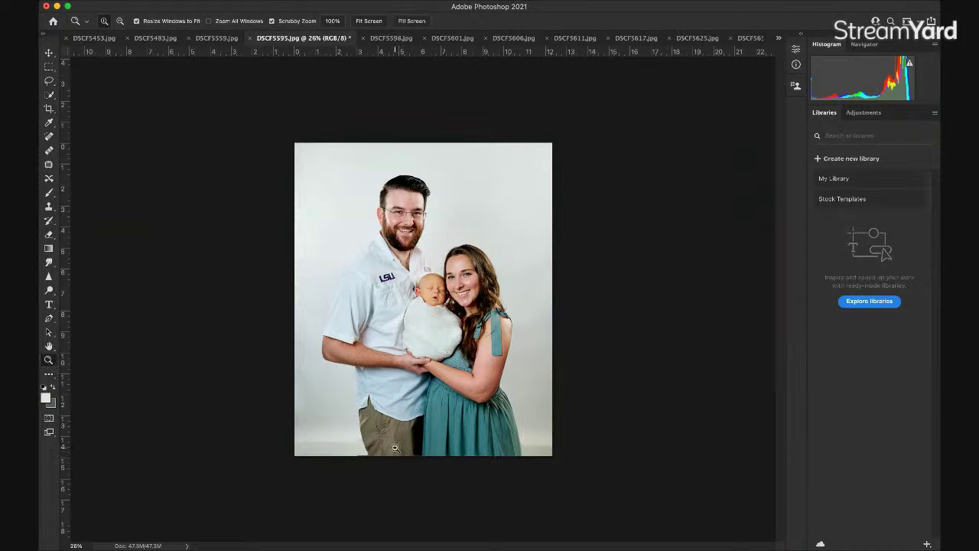
click(374, 465)
click(343, 473)
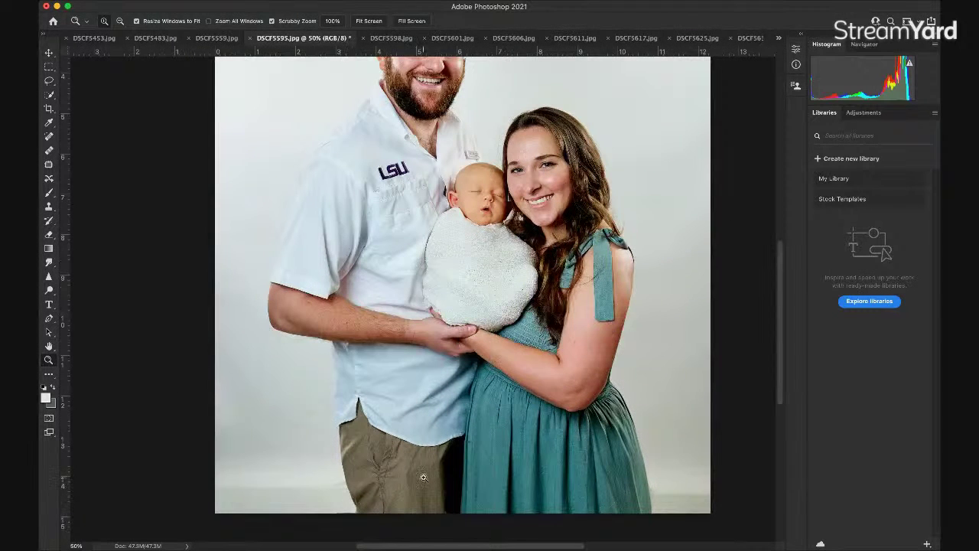
click(358, 479)
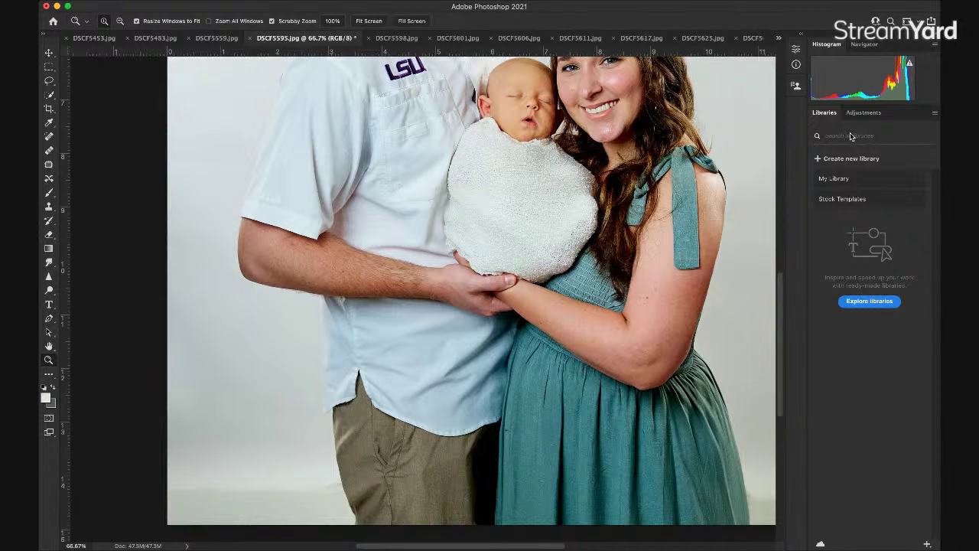
key(y)
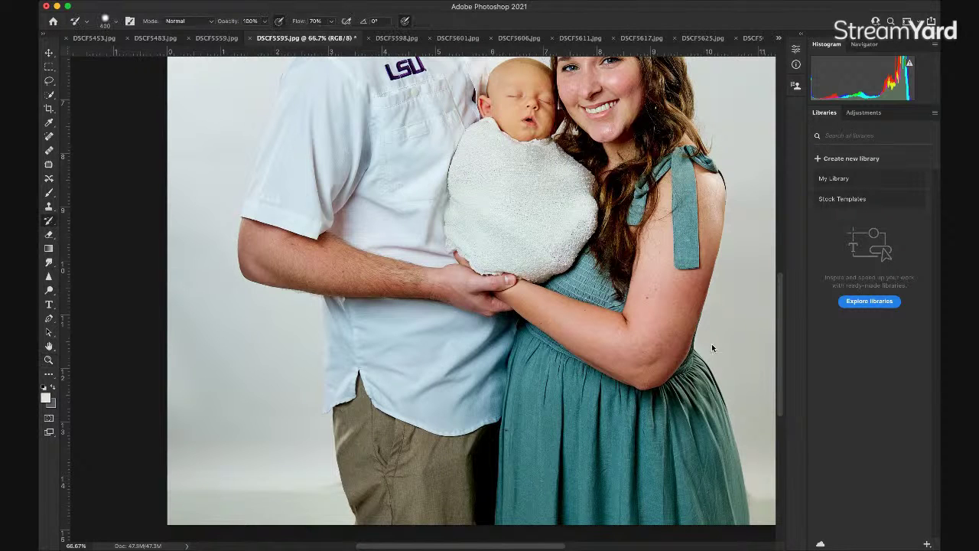
key(bracketleft)
key(bracketleft)
key(bracketleft)
key(bracketleft)
key(6)
key(5)
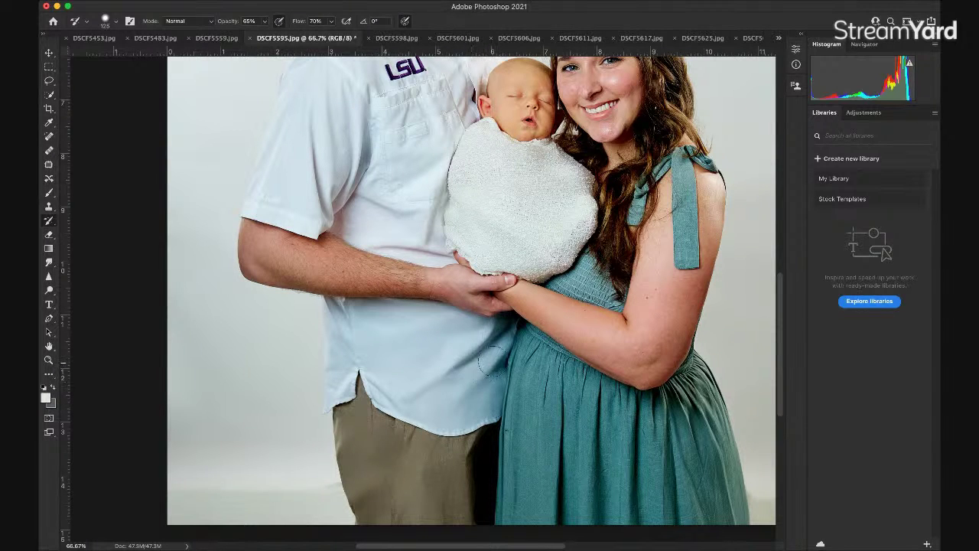
Step: Paint over the creases in the man's light blue shirt with the History Brush, from the hem up to the chest and sleeve
mouse_move(495, 332)
mouse_down()
mouse_move(444, 379)
mouse_move(491, 327)
mouse_move(440, 348)
mouse_move(472, 324)
mouse_move(398, 344)
mouse_move(371, 333)
mouse_move(374, 315)
mouse_move(398, 321)
mouse_move(334, 310)
mouse_move(340, 317)
mouse_move(334, 301)
mouse_move(398, 314)
mouse_move(329, 311)
mouse_move(348, 365)
mouse_move(331, 320)
mouse_move(341, 352)
mouse_move(330, 336)
mouse_move(331, 388)
mouse_move(355, 359)
mouse_move(348, 380)
mouse_move(352, 371)
mouse_move(342, 387)
mouse_move(362, 335)
mouse_move(365, 373)
mouse_move(365, 364)
mouse_move(422, 420)
mouse_move(370, 364)
mouse_move(410, 407)
mouse_move(366, 371)
mouse_move(419, 412)
mouse_move(389, 362)
mouse_move(467, 334)
mouse_move(407, 363)
mouse_move(470, 348)
mouse_move(411, 395)
mouse_move(460, 370)
mouse_move(417, 405)
mouse_move(475, 359)
mouse_move(459, 382)
mouse_move(473, 365)
mouse_move(490, 373)
mouse_move(459, 383)
mouse_move(484, 402)
mouse_up()
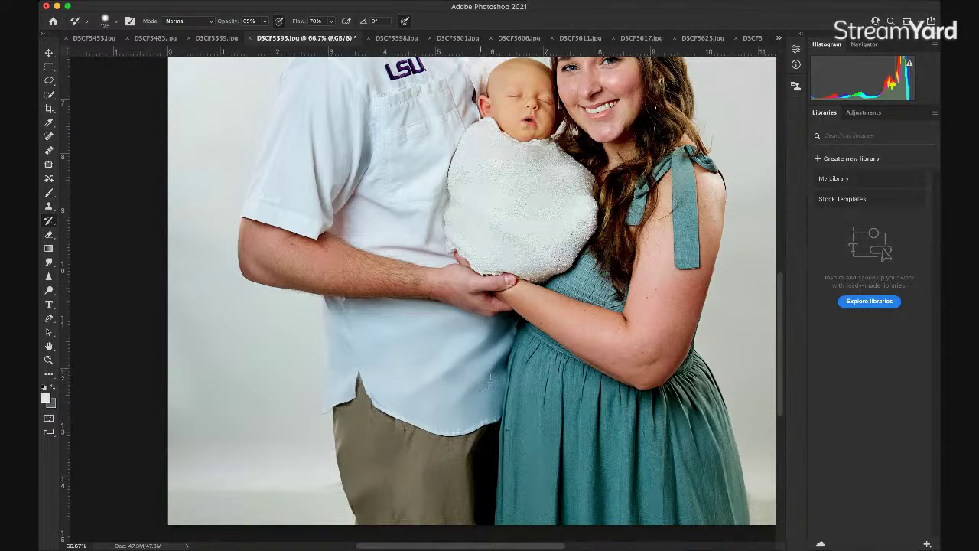
mouse_move(439, 378)
mouse_down()
mouse_move(408, 390)
mouse_move(435, 370)
mouse_move(466, 391)
mouse_move(446, 365)
mouse_move(479, 374)
mouse_move(481, 352)
mouse_move(496, 338)
mouse_move(491, 374)
mouse_move(426, 406)
mouse_move(411, 391)
mouse_move(416, 382)
mouse_move(418, 399)
mouse_move(345, 381)
mouse_move(348, 315)
mouse_up()
mouse_move(361, 262)
mouse_down()
mouse_move(375, 241)
mouse_move(441, 254)
mouse_move(364, 231)
mouse_move(382, 246)
mouse_move(373, 247)
mouse_move(403, 249)
mouse_move(391, 244)
mouse_move(415, 207)
mouse_move(433, 201)
mouse_move(393, 201)
mouse_move(432, 212)
mouse_move(433, 226)
mouse_move(440, 181)
mouse_move(425, 231)
mouse_move(445, 264)
mouse_move(395, 223)
mouse_move(372, 222)
mouse_move(407, 210)
mouse_move(404, 222)
mouse_move(374, 198)
mouse_move(411, 218)
mouse_move(388, 196)
mouse_move(372, 209)
mouse_move(375, 174)
mouse_move(289, 100)
mouse_move(315, 102)
mouse_move(305, 147)
mouse_move(307, 113)
mouse_move(315, 200)
mouse_move(326, 75)
mouse_move(331, 180)
mouse_move(338, 81)
mouse_move(341, 150)
mouse_move(344, 91)
mouse_move(346, 143)
mouse_move(336, 81)
mouse_move(346, 177)
mouse_move(345, 159)
mouse_move(335, 192)
mouse_move(345, 160)
mouse_move(335, 169)
mouse_move(332, 85)
mouse_move(324, 131)
mouse_move(320, 122)
mouse_move(313, 175)
mouse_move(339, 166)
mouse_move(322, 216)
mouse_move(283, 197)
mouse_move(306, 79)
mouse_move(333, 80)
mouse_move(400, 125)
mouse_move(423, 110)
mouse_move(389, 119)
mouse_move(396, 124)
mouse_move(442, 107)
mouse_move(456, 136)
mouse_move(385, 170)
mouse_move(416, 188)
mouse_move(369, 121)
mouse_up()
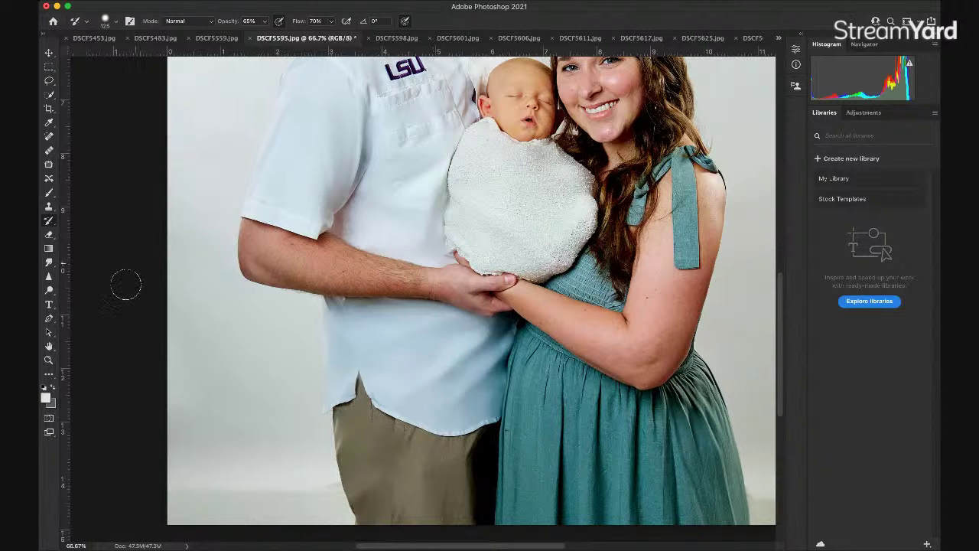
Step: Select the whole family with Quick Selection and copy it onto its own layer
click(49, 360)
drag(439, 285, 420, 277)
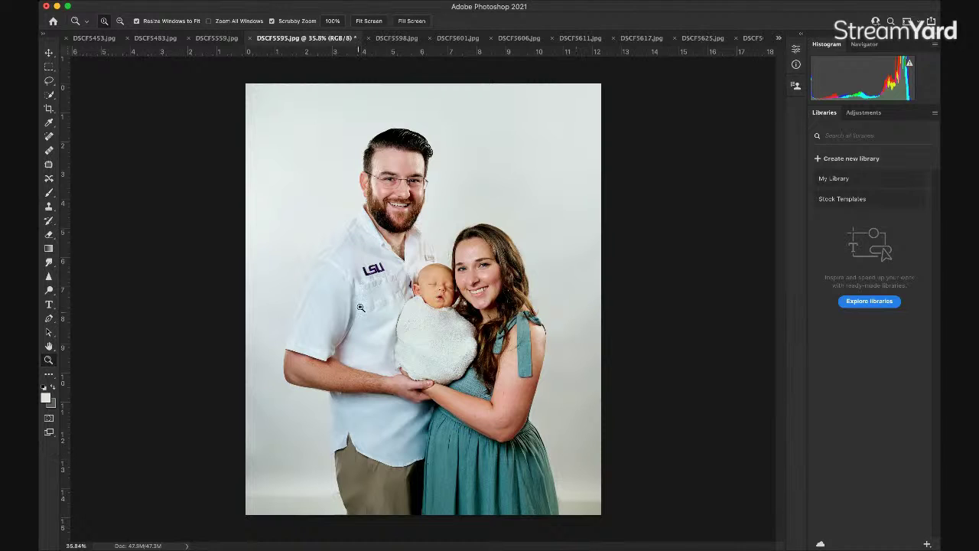
click(49, 96)
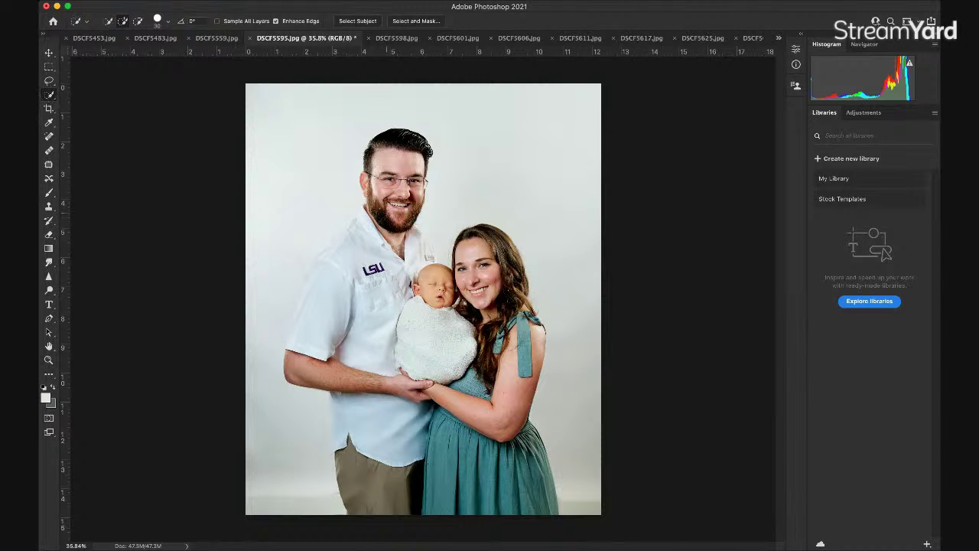
drag(422, 142, 406, 192)
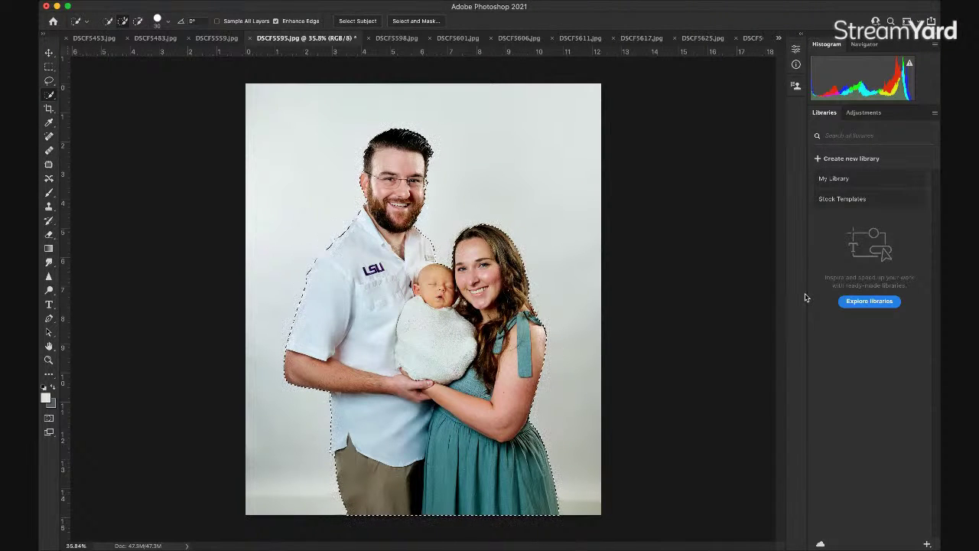
key(super+j)
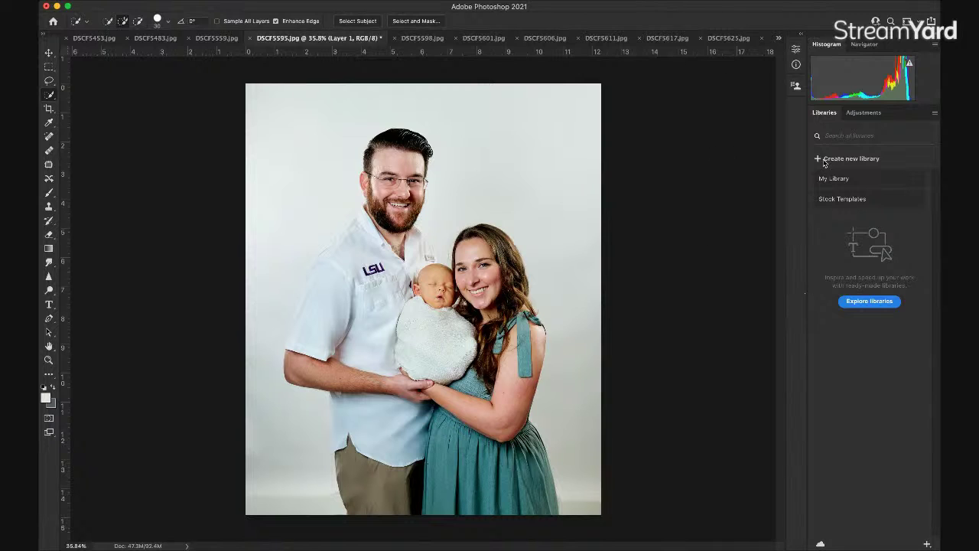
Step: Lighten the backdrop on the Background layer and dodge its remaining grey areas near the lower edge with Midtones at 39% exposure
click(866, 220)
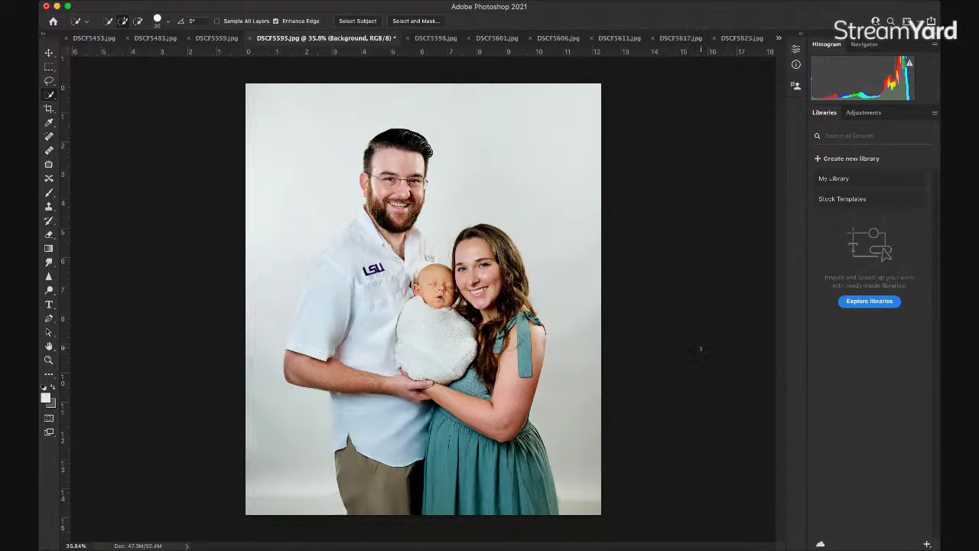
key(i)
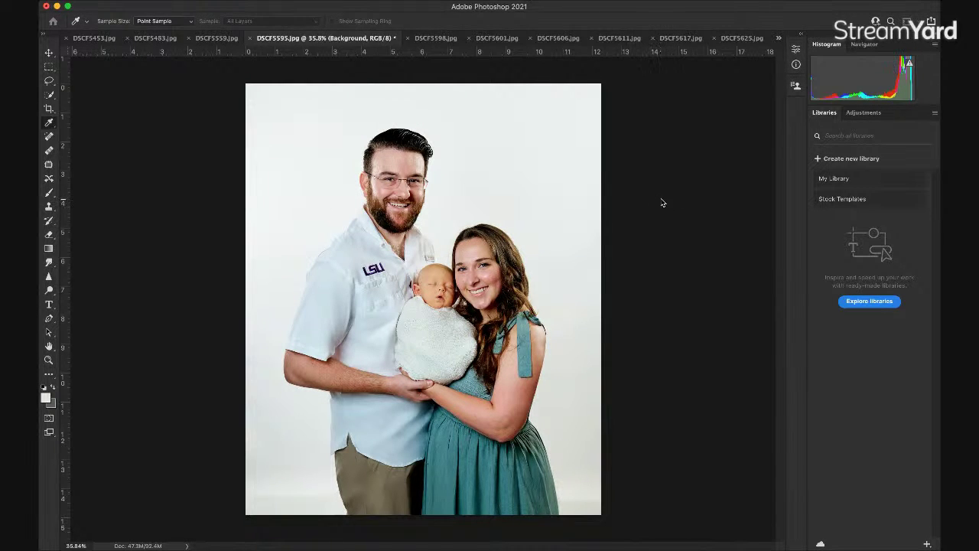
key(w)
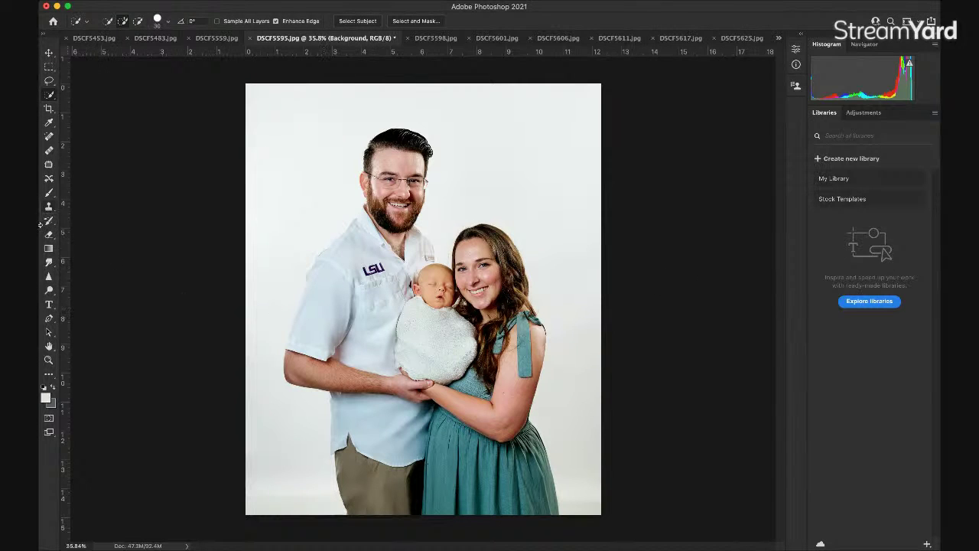
click(49, 291)
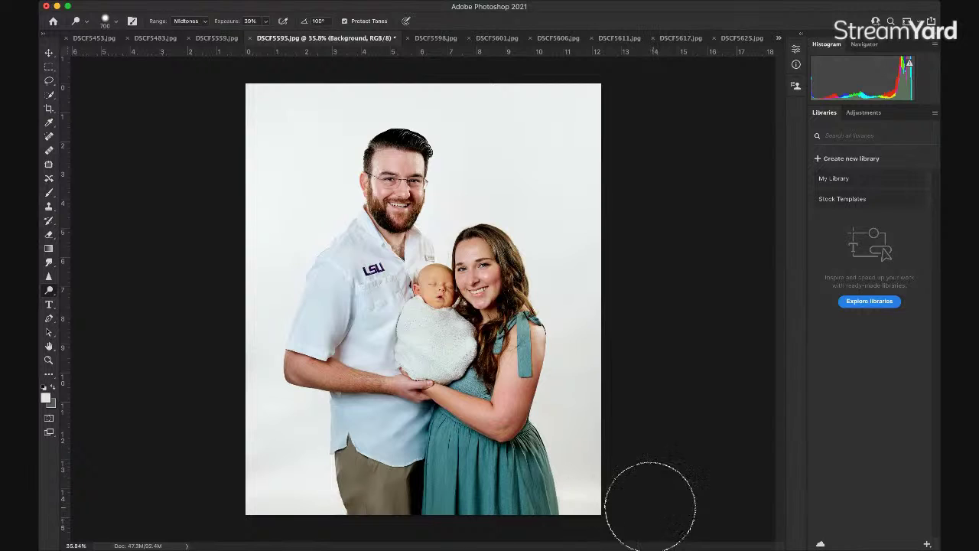
mouse_move(645, 519)
mouse_down()
mouse_move(625, 515)
mouse_move(605, 472)
mouse_move(612, 452)
mouse_move(653, 508)
mouse_up()
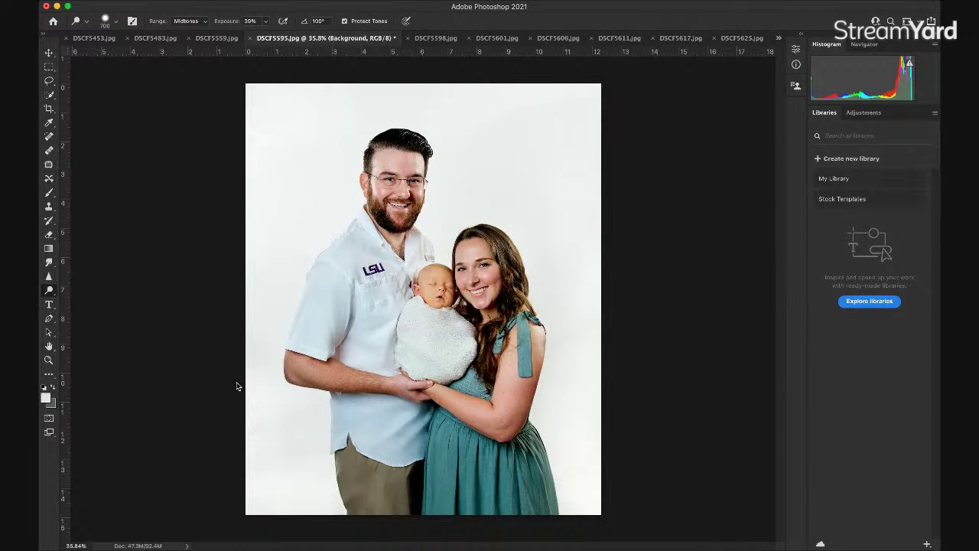
Step: Soften the woman's facial skin using a smaller History Brush at 25% opacity and 50% flow
click(48, 359)
click(476, 280)
click(481, 298)
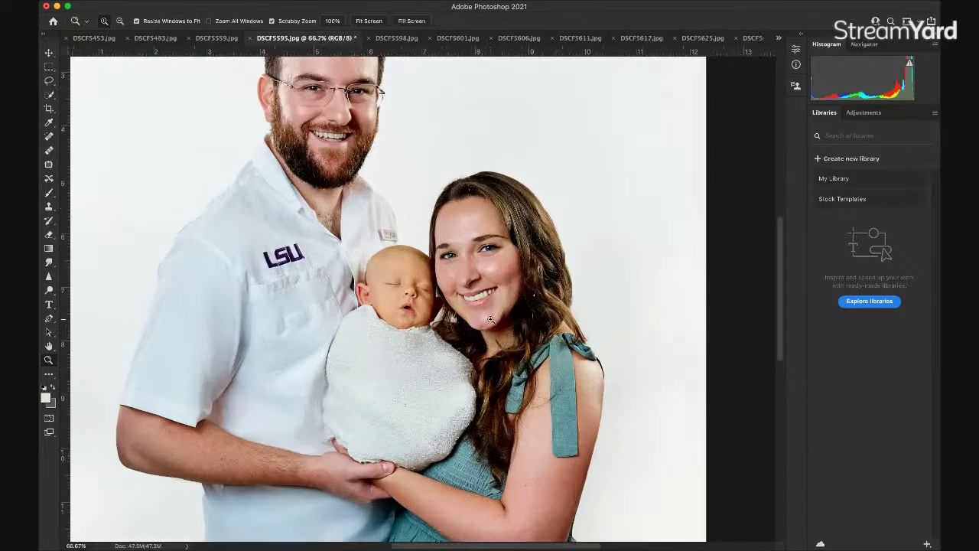
click(460, 284)
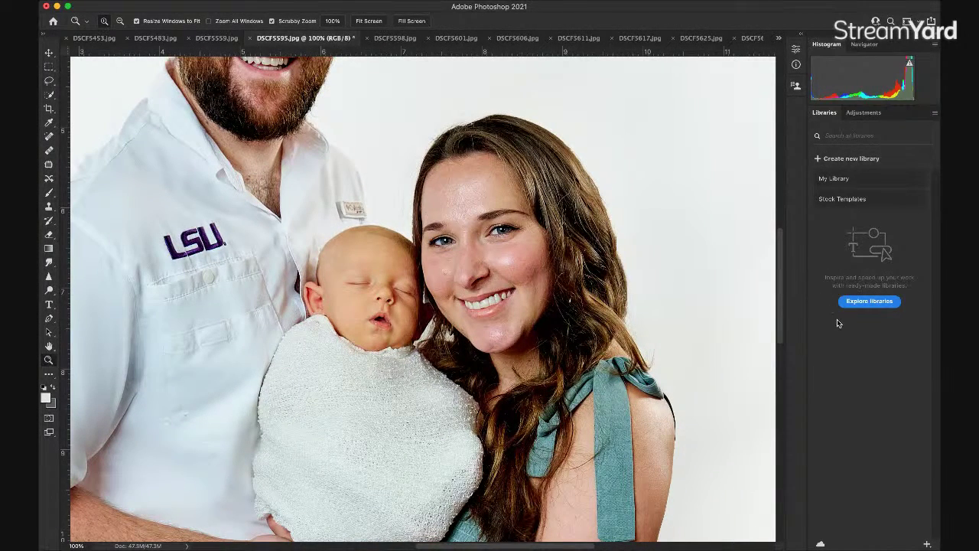
key(y)
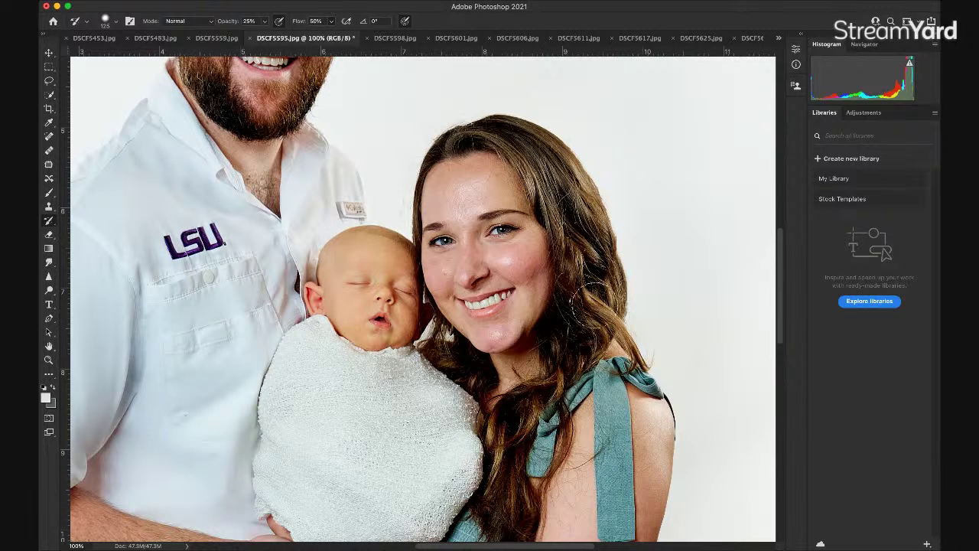
key([)
key([)
key([)
key([)
key([)
key([)
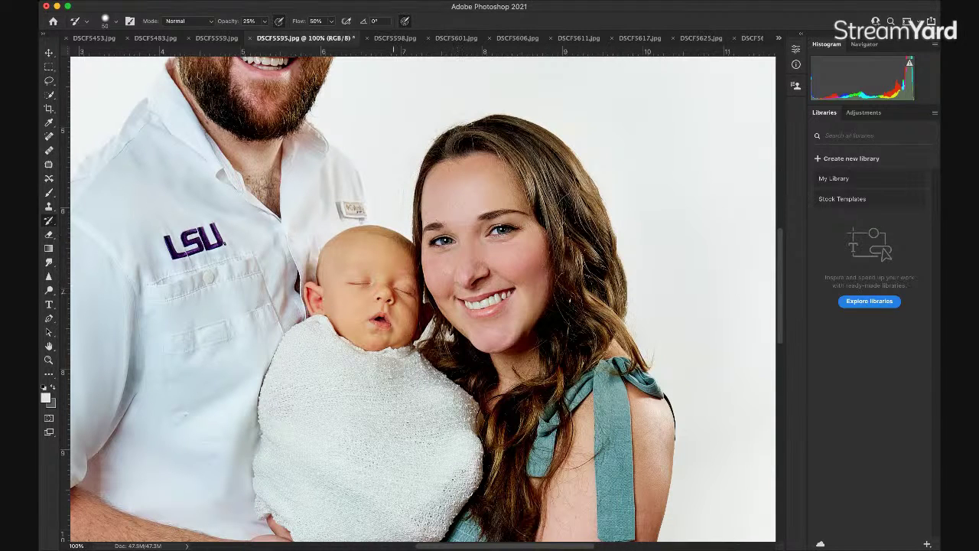
Step: Soften the skin on the man's face with the History Brush at 25% opacity
scroll(292, 166, up, 5)
scroll(290, 159, down, 10)
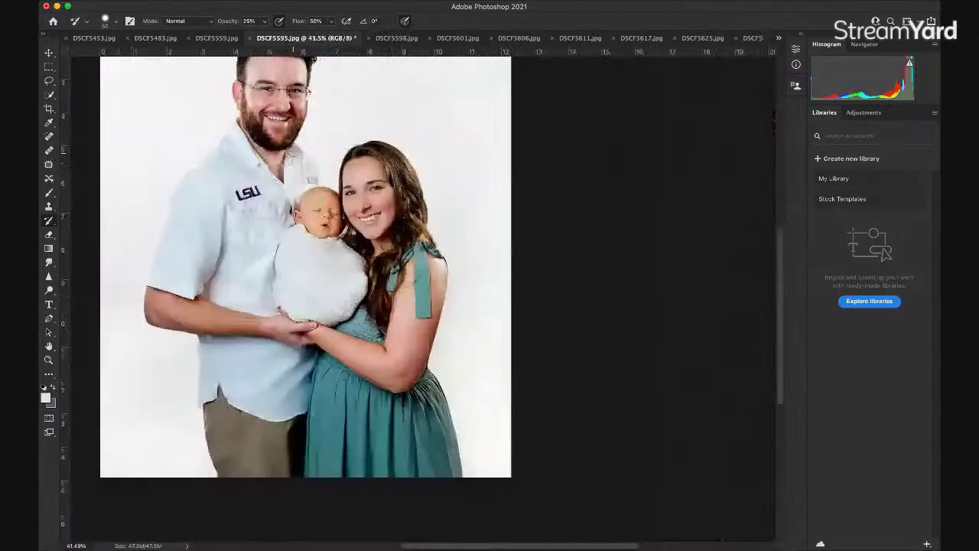
click(48, 359)
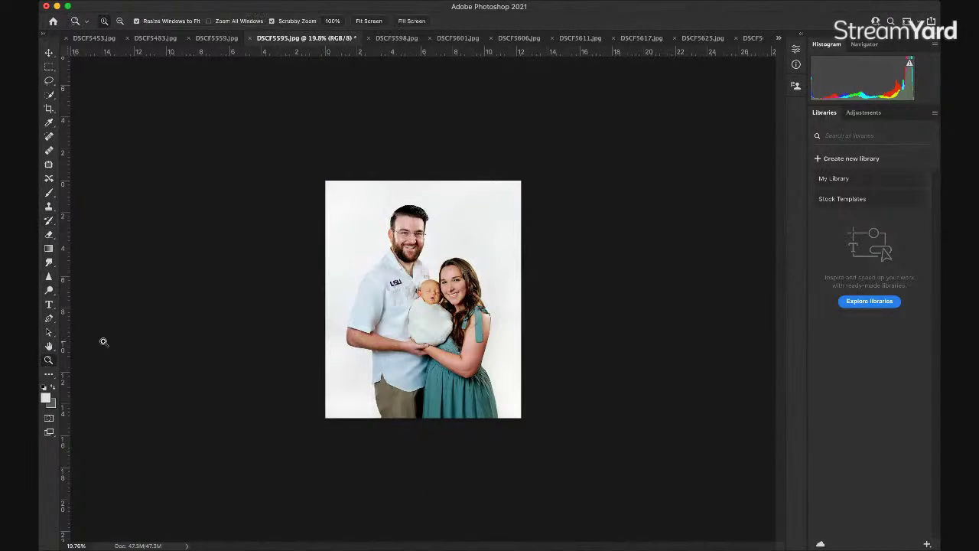
click(407, 237)
click(407, 237)
click(410, 244)
click(400, 174)
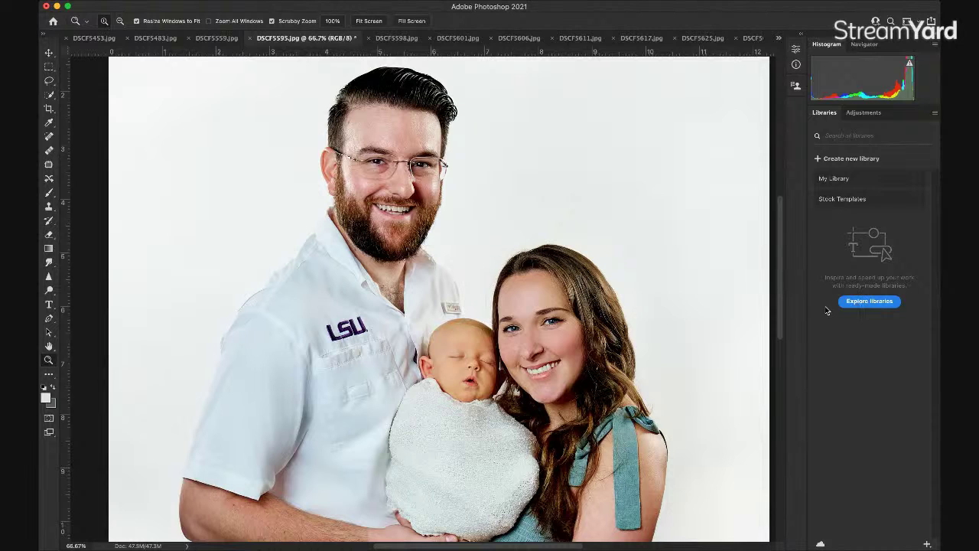
key(y)
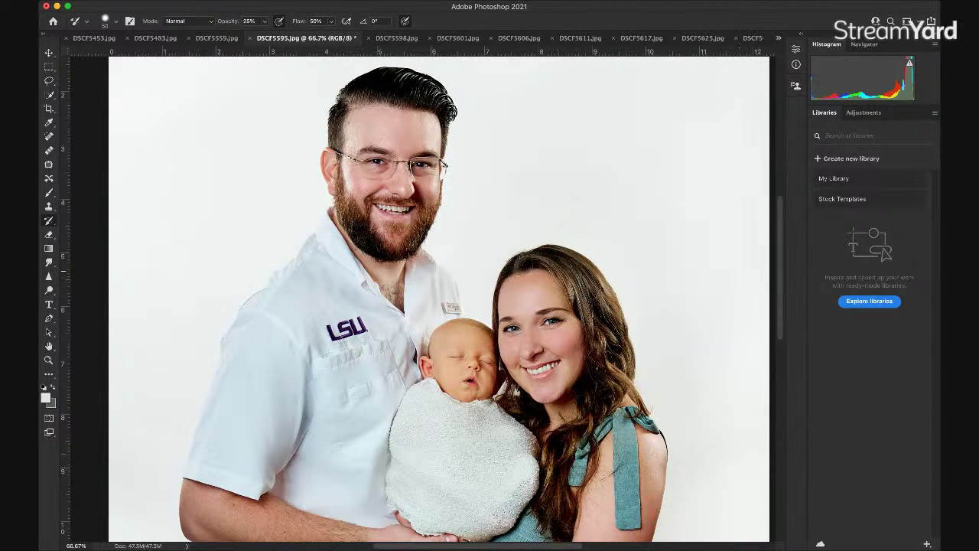
Step: Compare the whole retouched portrait with its original state, ending on the retouched version
scroll(380, 321, down, 2)
scroll(669, 298, down, 5)
scroll(669, 298, up, 5)
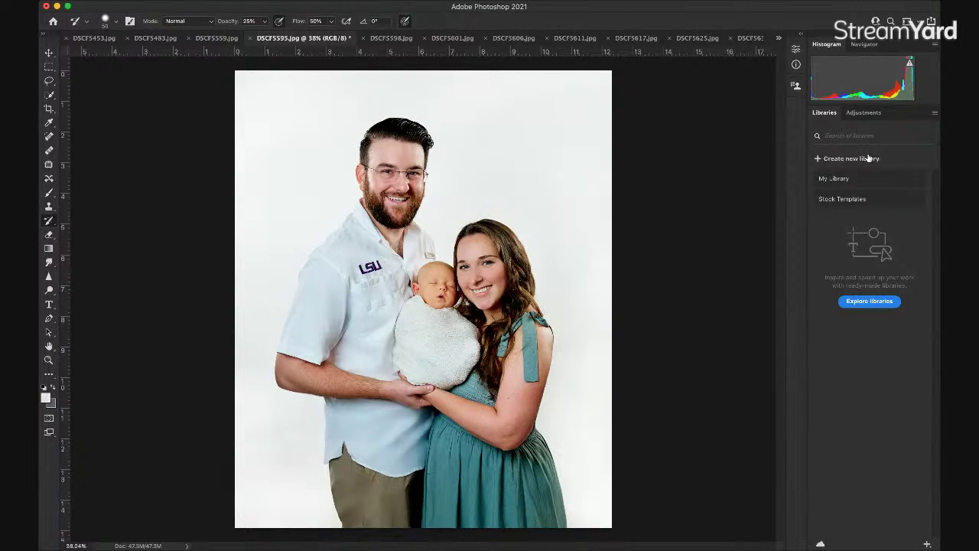
key(super+z)
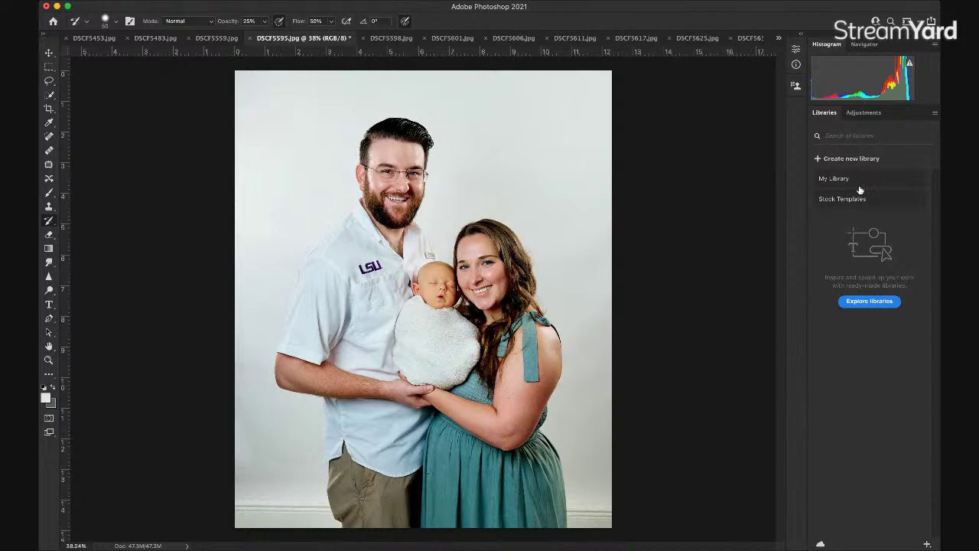
key(super+shift+z)
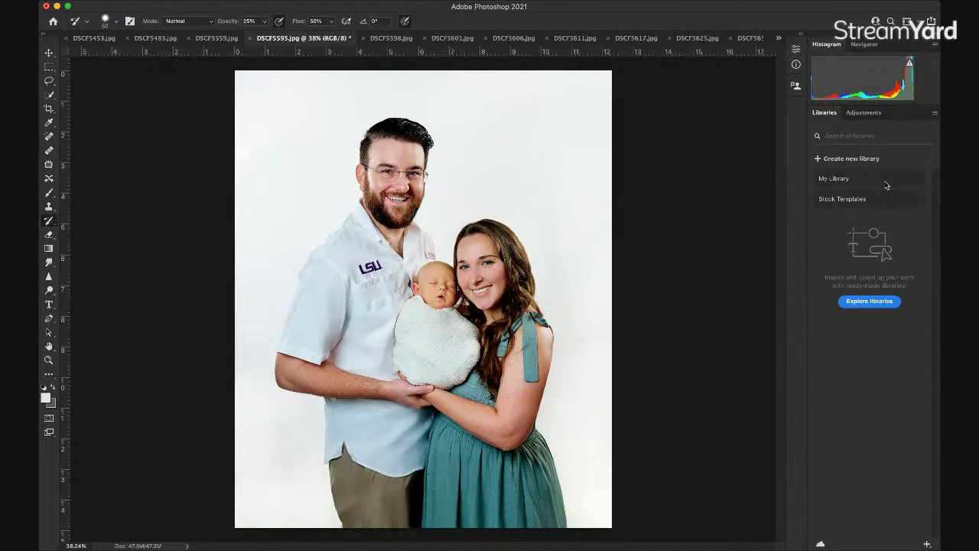
key(super+z)
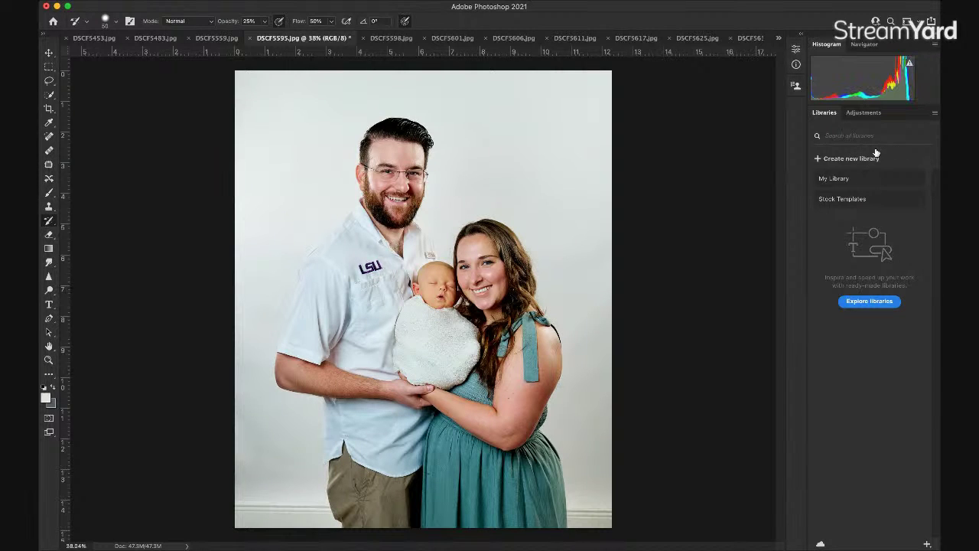
key(super+shift+z)
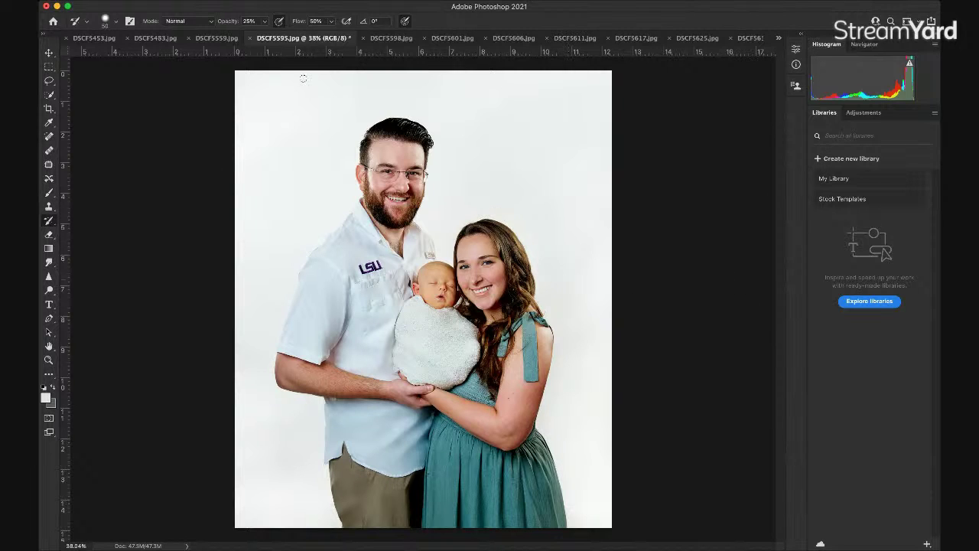
Step: Select the family again in the retouched portrait using Select Subject and copy the selection to a new layer
click(49, 95)
drag(395, 123, 392, 182)
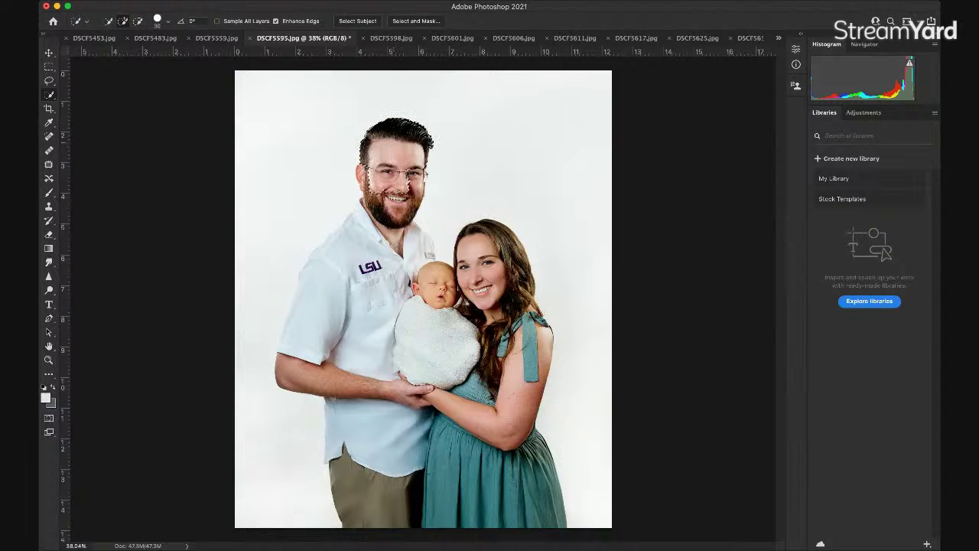
click(359, 22)
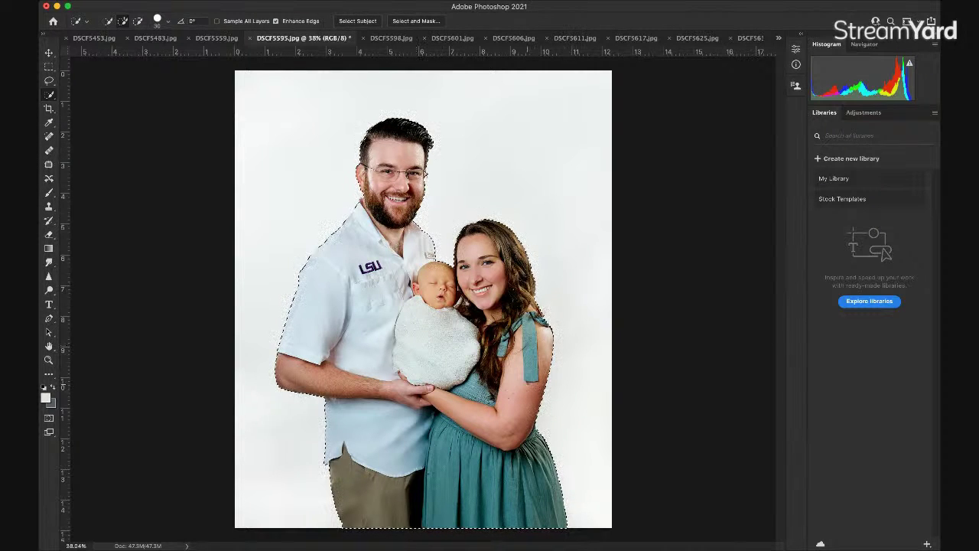
key(super+j)
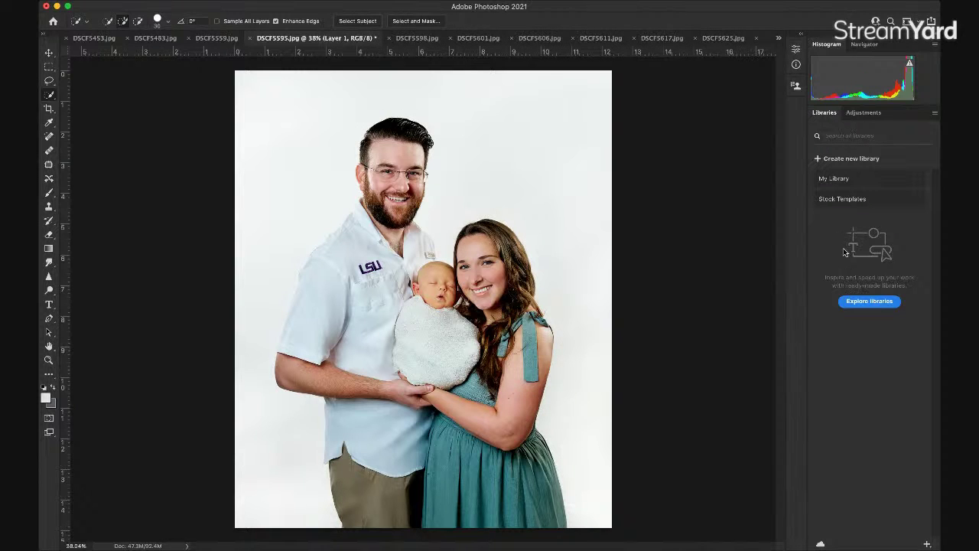
Step: Sample the dress's teal as the background colour and tint the Background layer behind the family with repeated radial gradients at 47% opacity
key(alt+bracketleft)
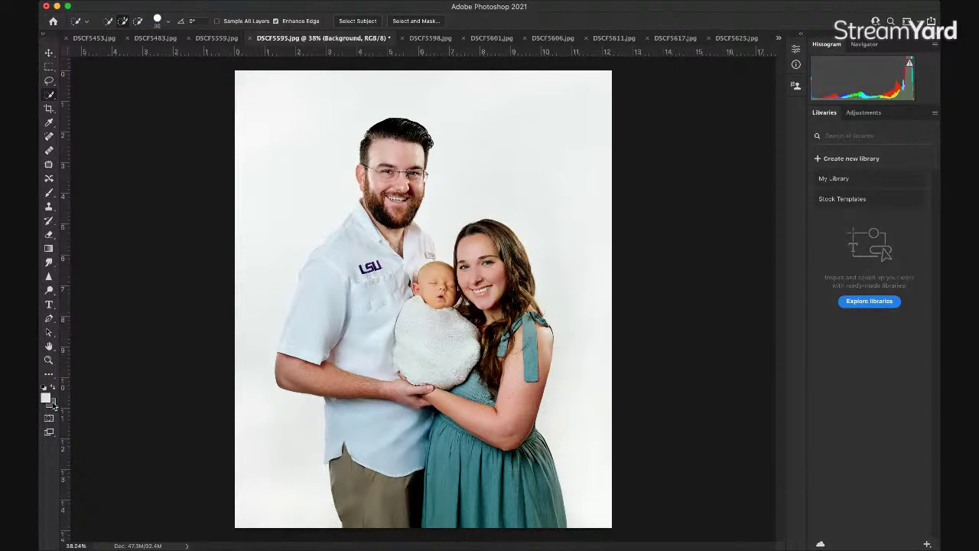
key(i)
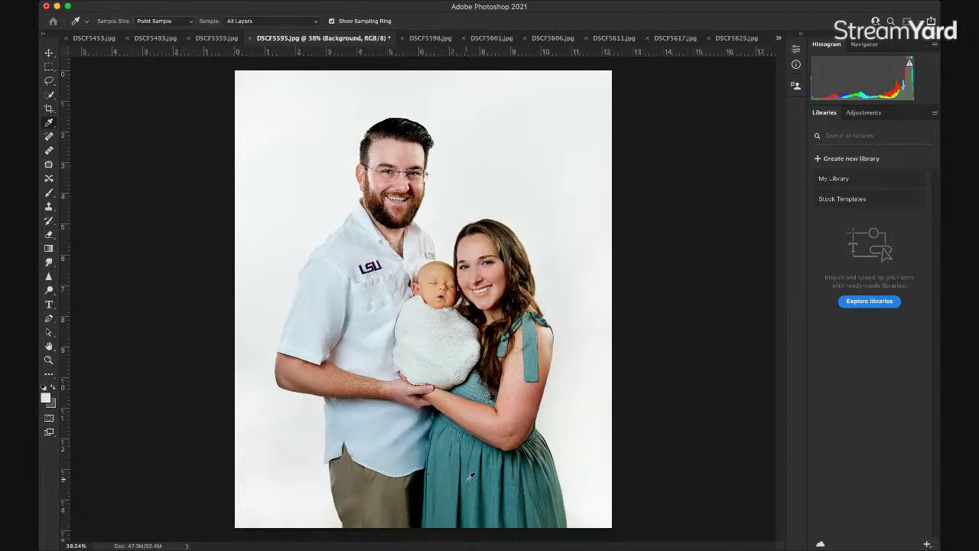
key(w)
click(51, 250)
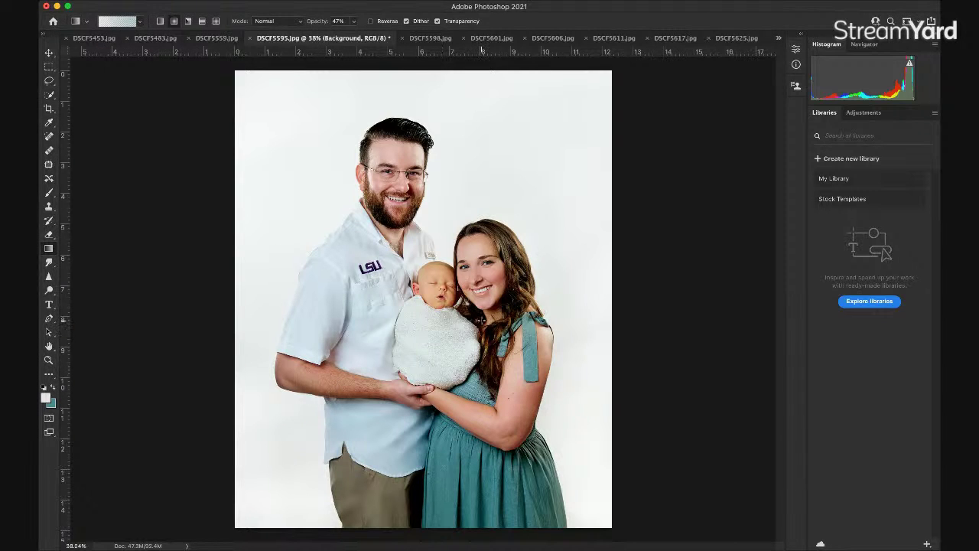
drag(441, 300, 441, 456)
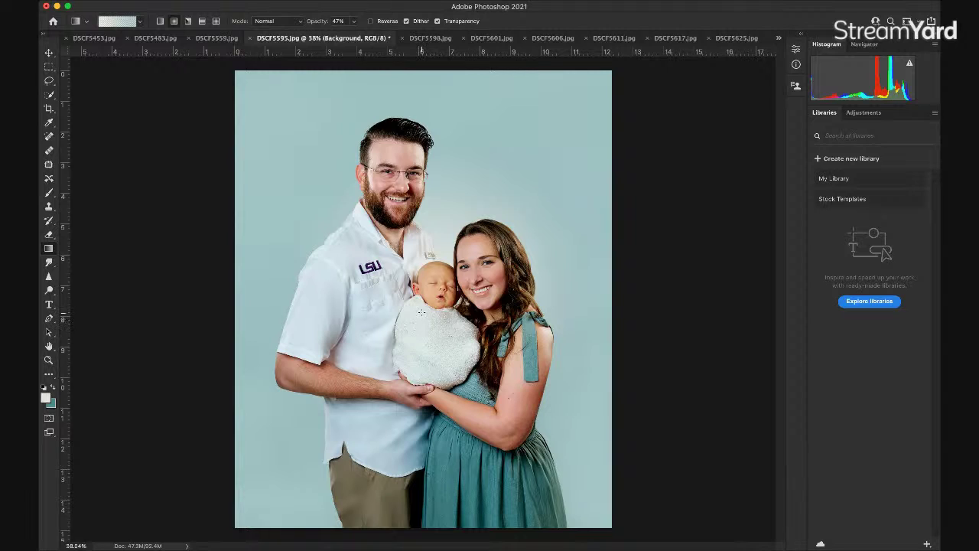
key(super+z)
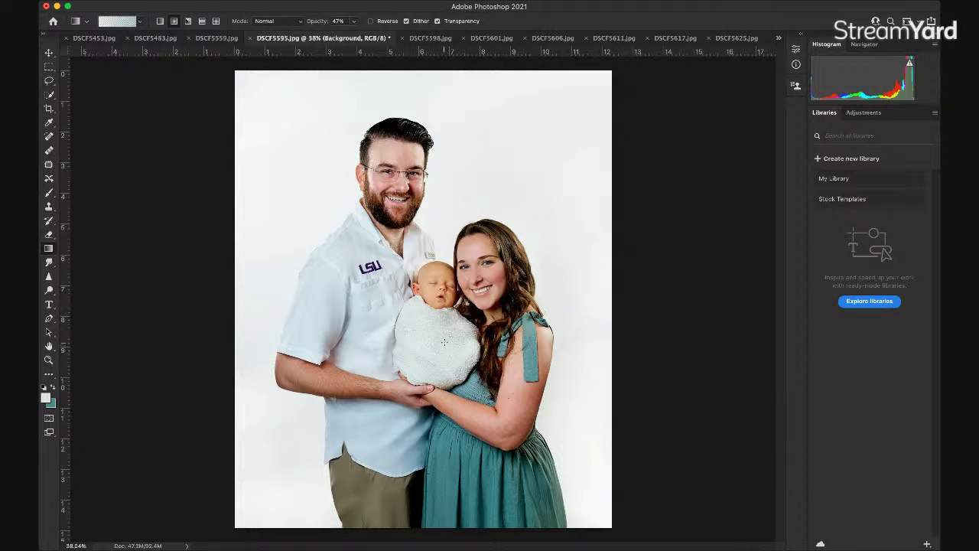
drag(443, 342, 442, 491)
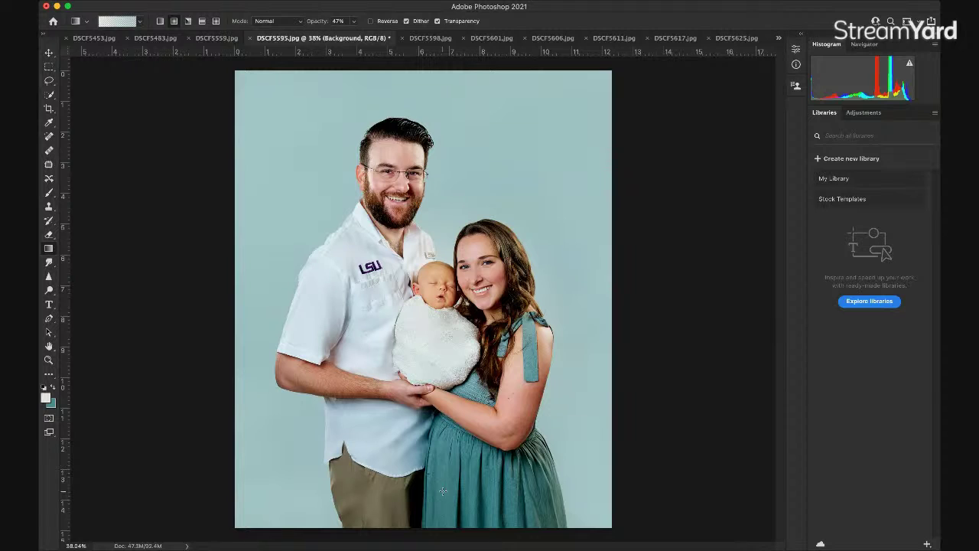
drag(432, 309, 435, 494)
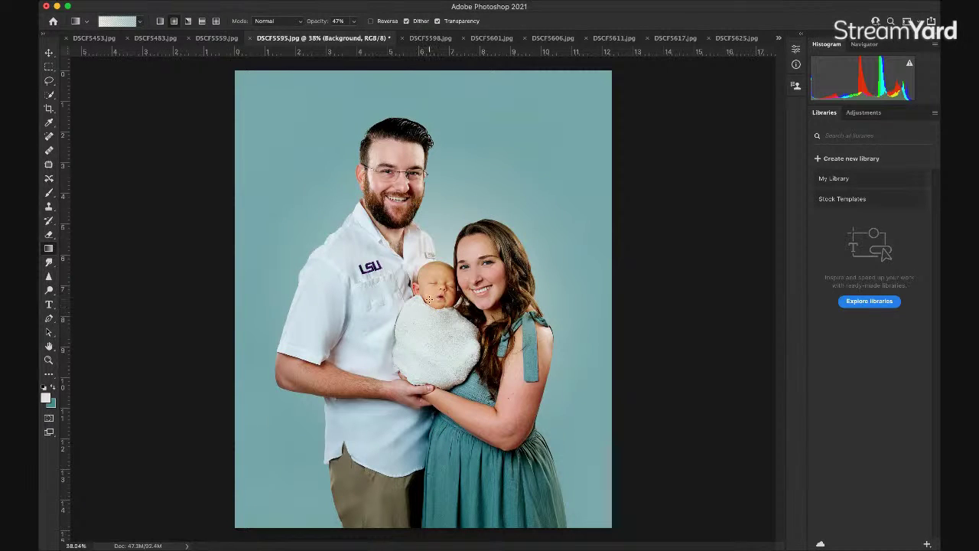
drag(429, 304, 436, 498)
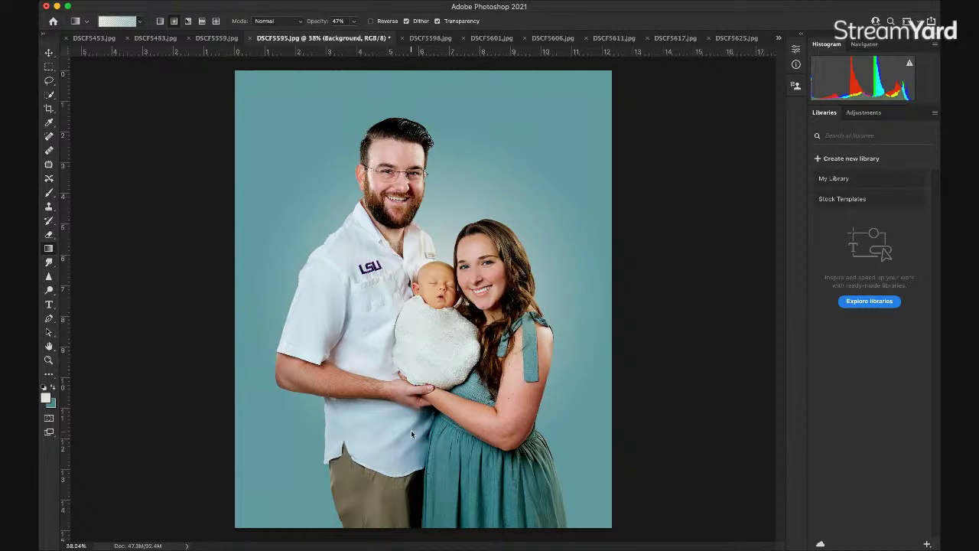
Step: Darken the teal backdrop behind the family, trying several strengths of the adjustment
key(i)
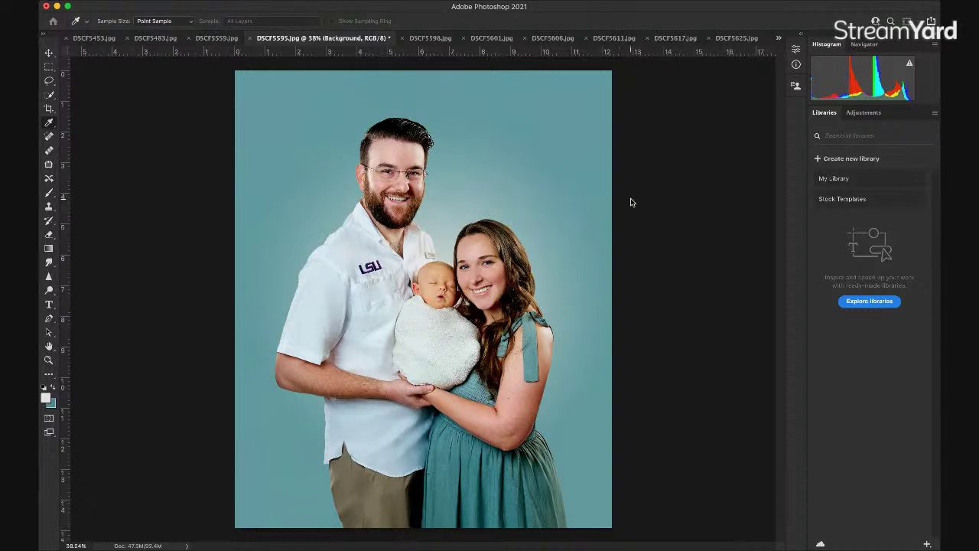
key(super+shift+z)
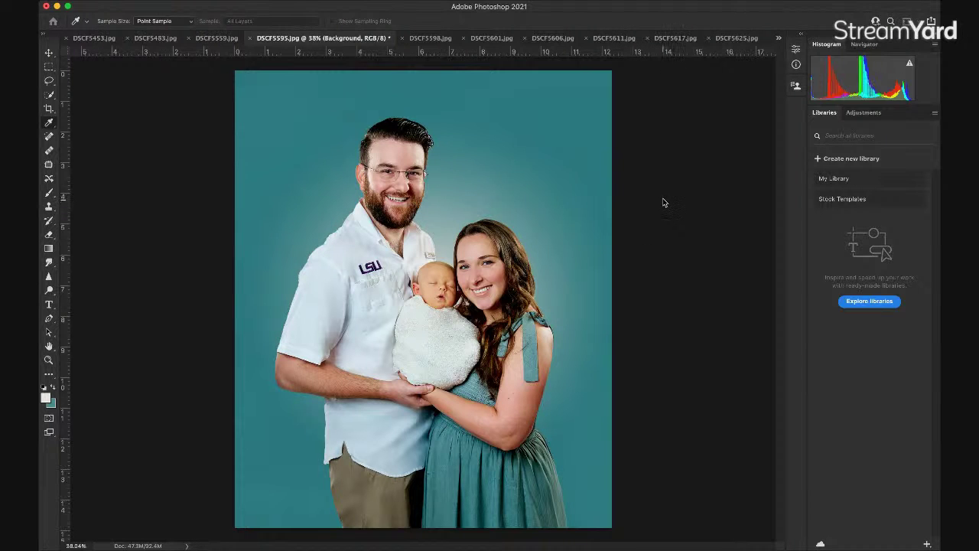
key(super+z)
key(super+z)
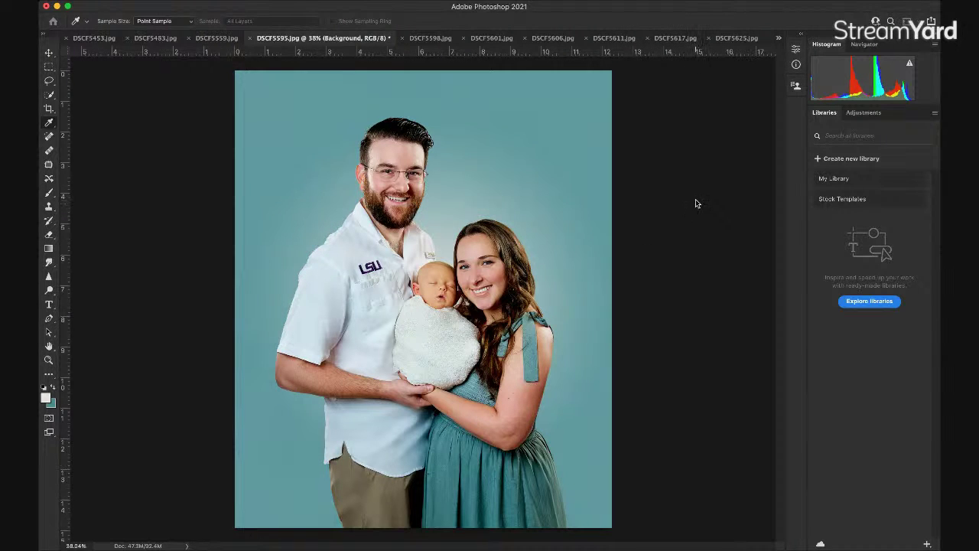
key(super+shift+z)
key(super+shift+z)
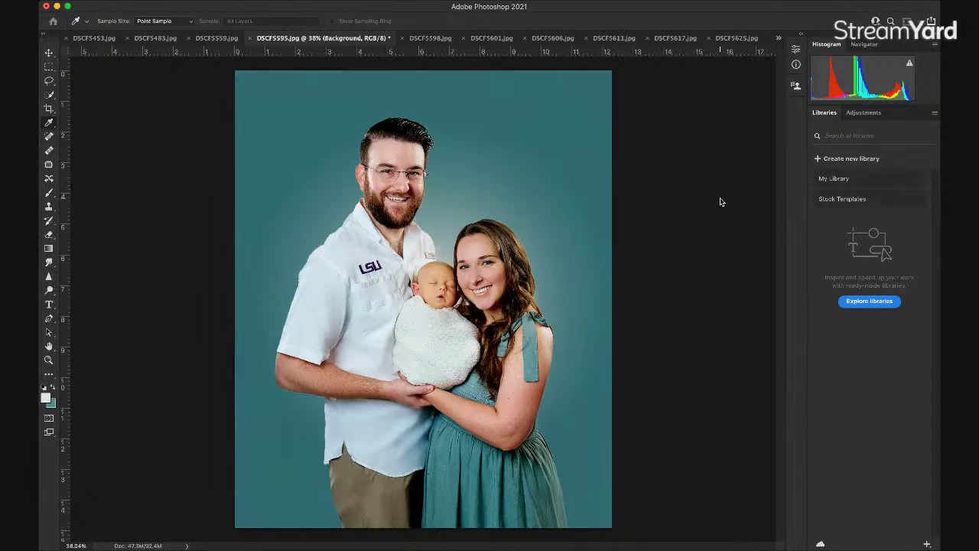
key(super+shift+z)
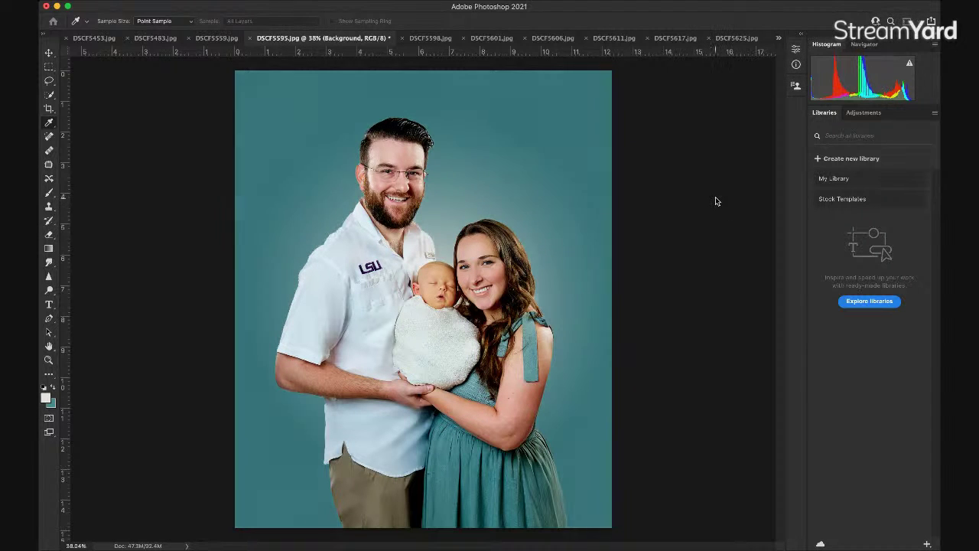
key(super+z)
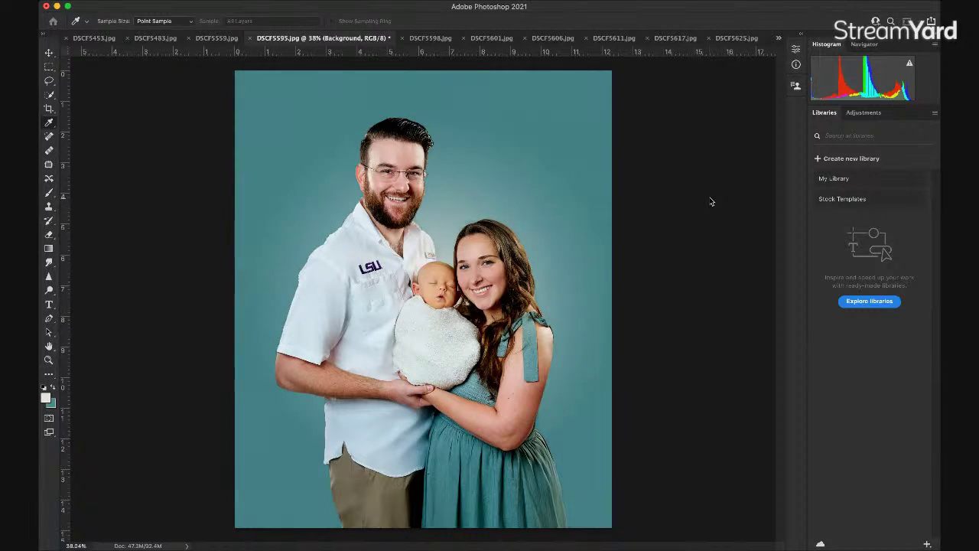
key(super+shift+z)
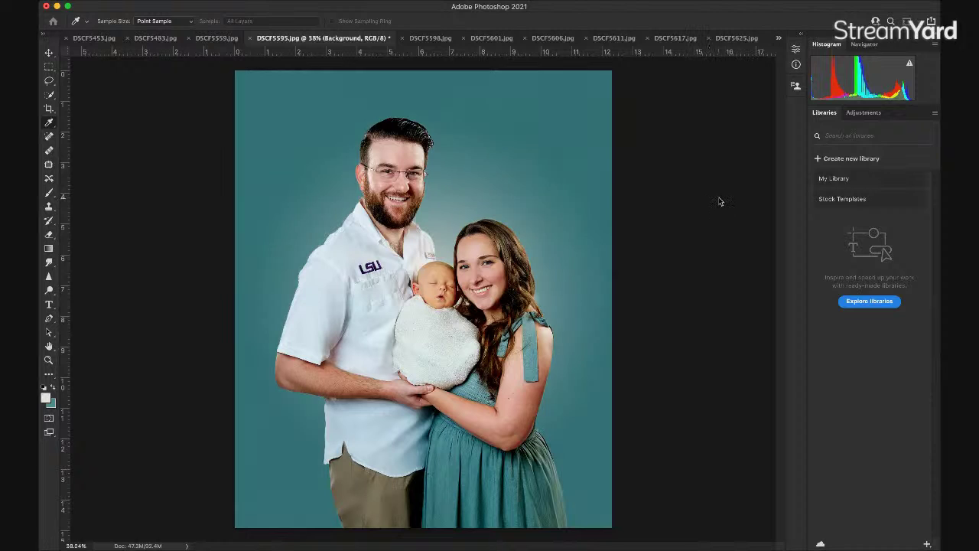
key(super+shift+z)
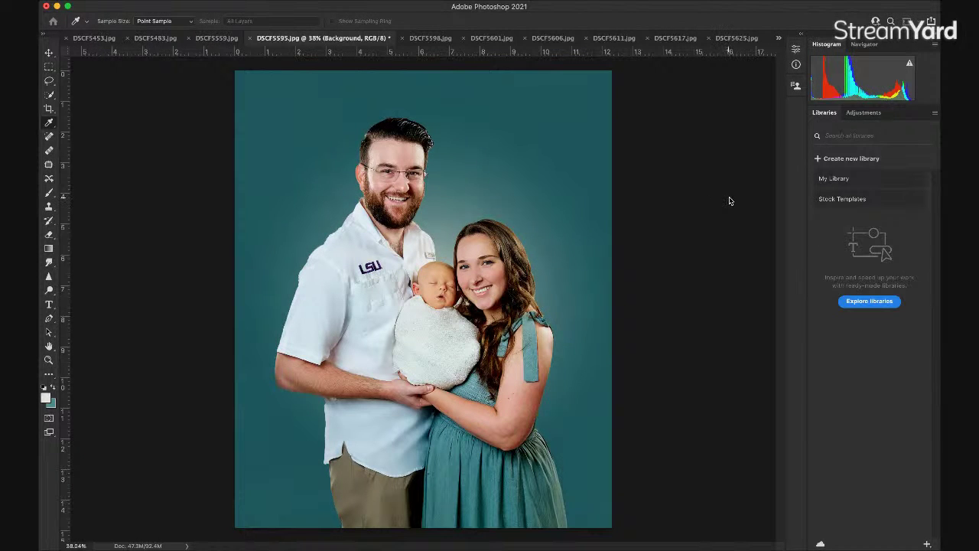
key(super+shift+z)
key(super+z)
key(super+z)
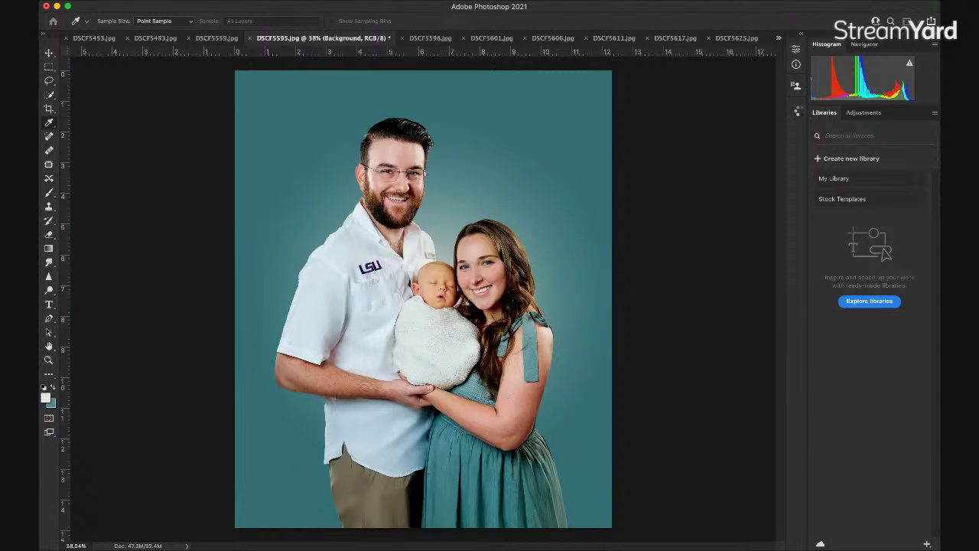
Step: Try a brighter, more saturated teal for the backdrop, and revert the portrait to its white-backdrop state
key(g)
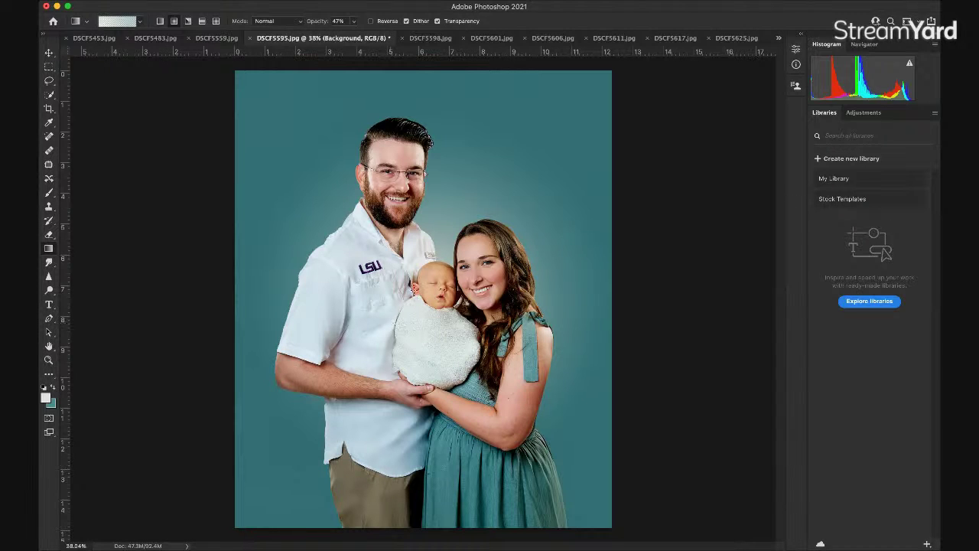
key(i)
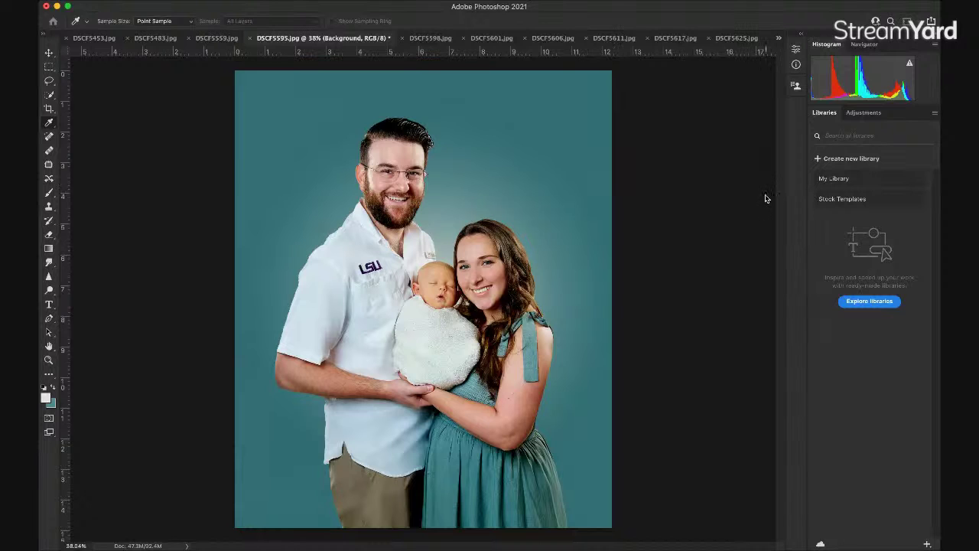
drag(764, 200, 737, 200)
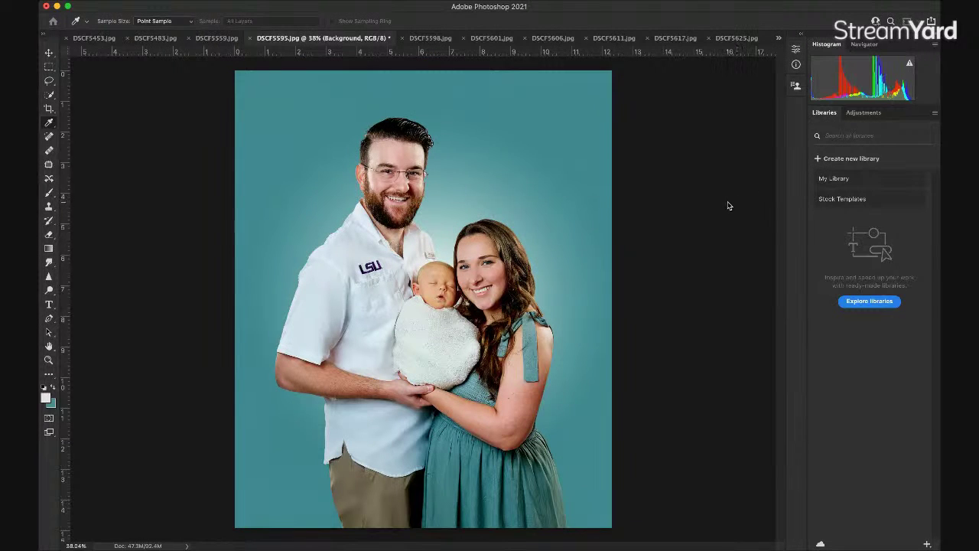
drag(728, 205, 737, 206)
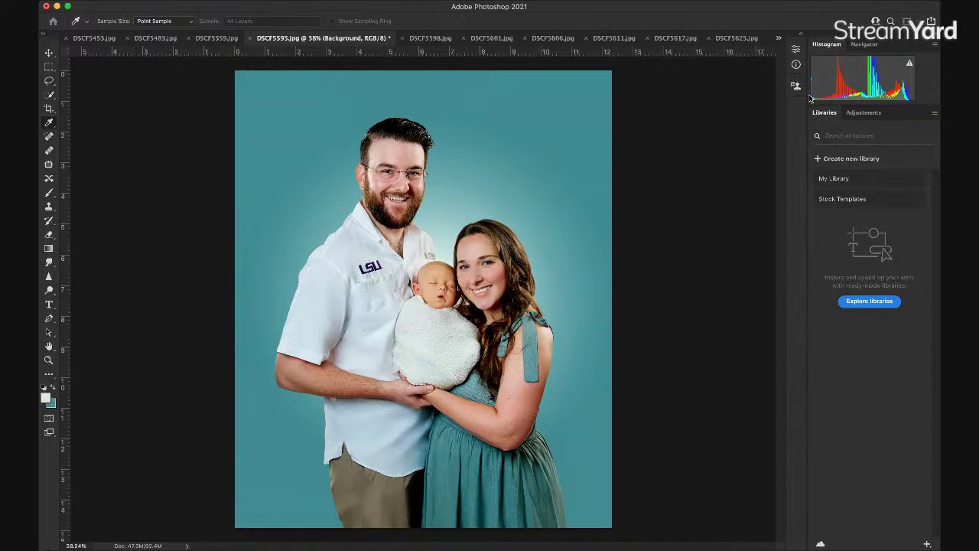
key(g)
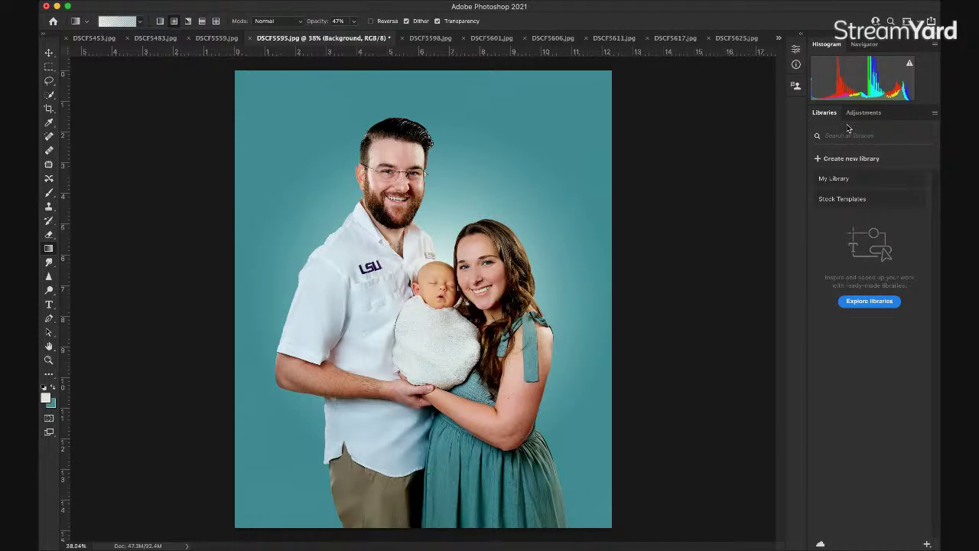
key(super+z)
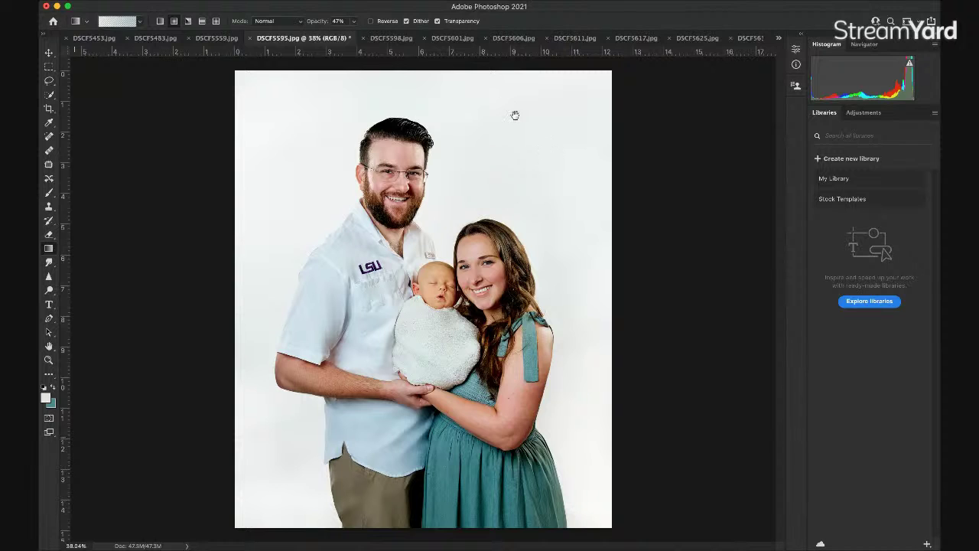
Step: Save the retouched white-backdrop family portrait DSCF5595.jpg and close it
key(h)
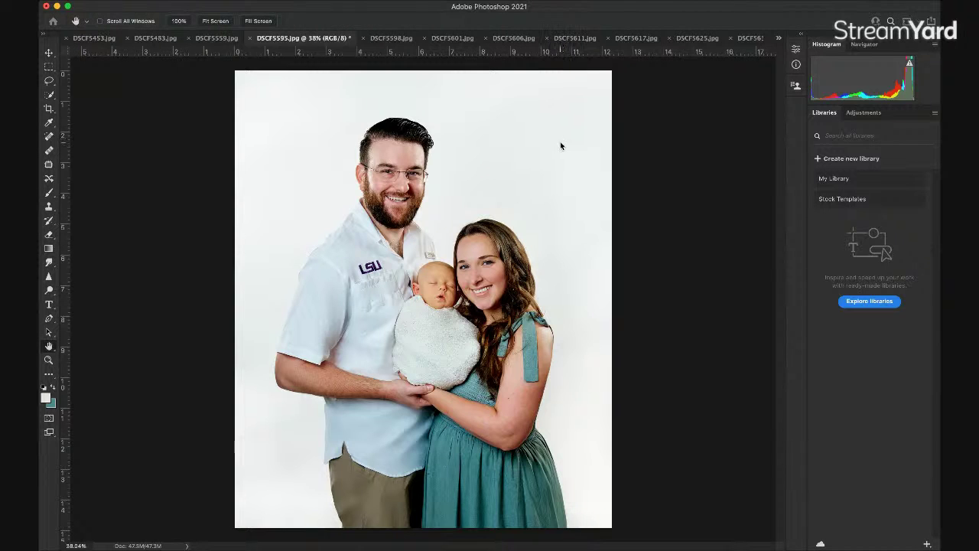
key(super+s)
key(g)
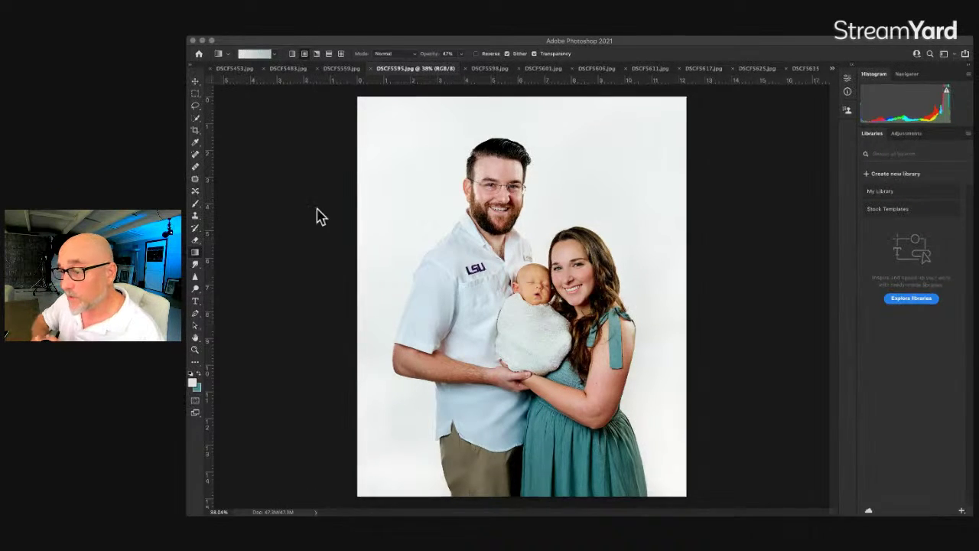
click(342, 179)
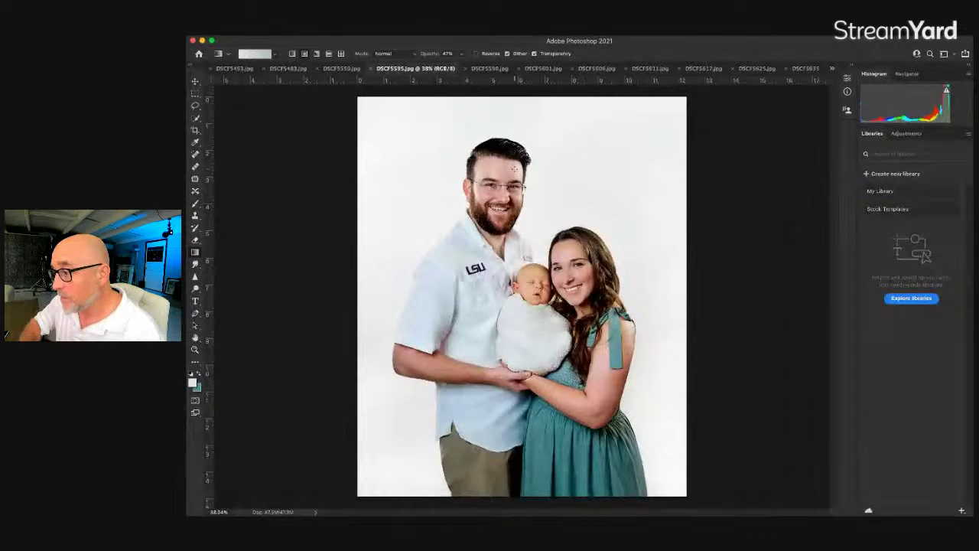
key(super+w)
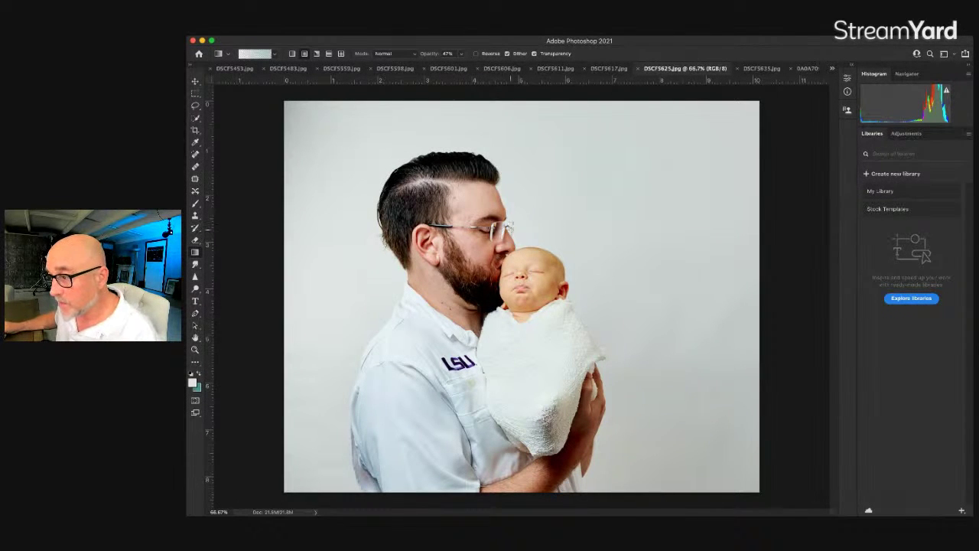
Step: Undo the stray gradient on DSCF5625.jpg and bring up the DSCF5611.jpg portrait of the father holding the baby
drag(596, 140, 599, 142)
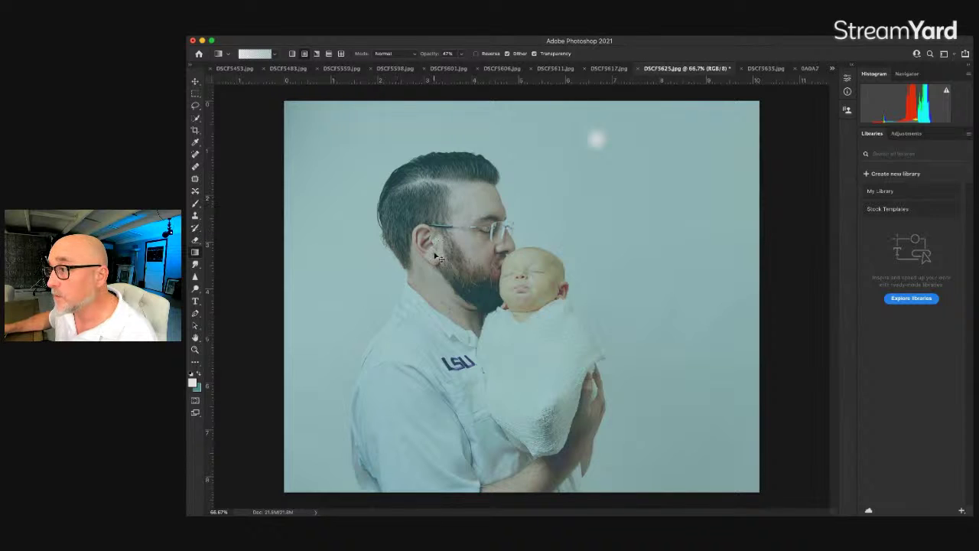
key(super+z)
click(502, 68)
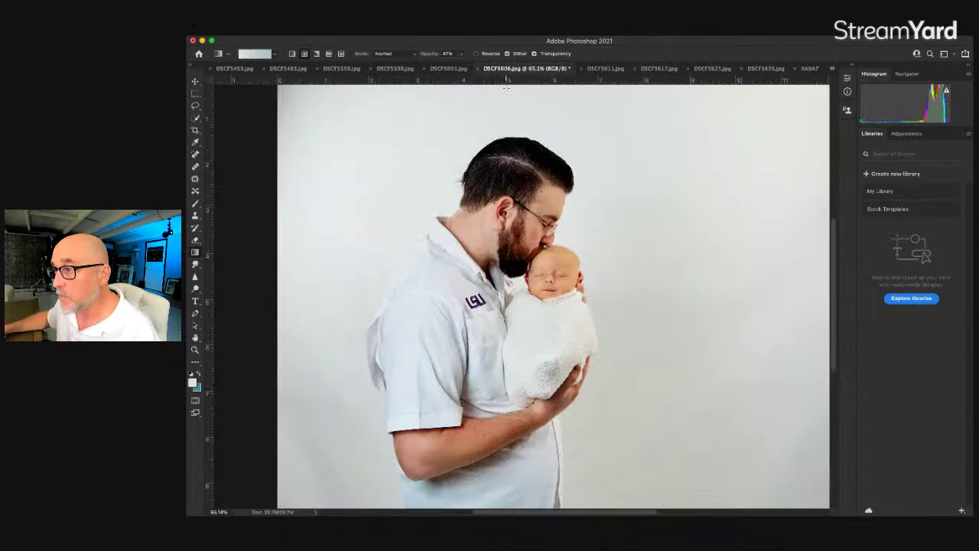
click(601, 68)
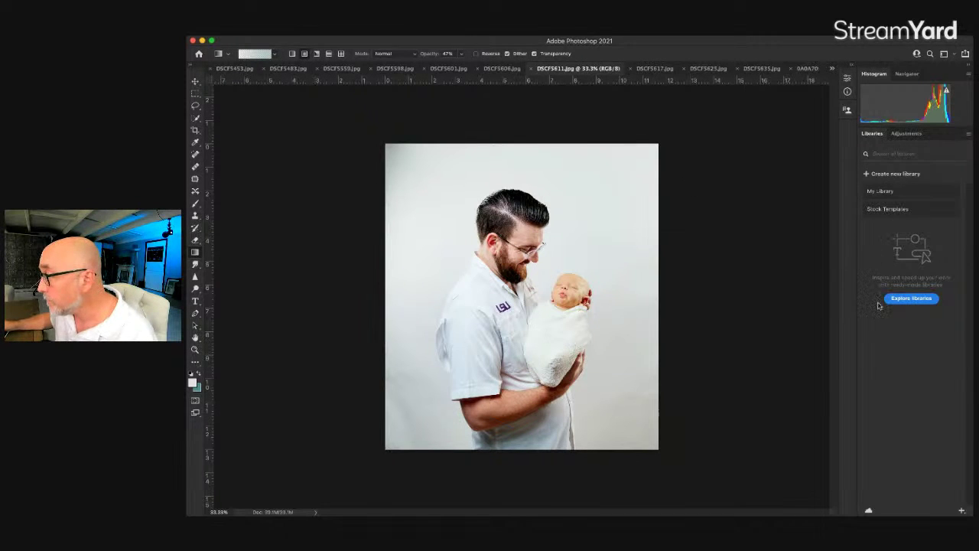
Step: Enlarge the History Brush considerably and set both its opacity and flow to 100%
key(y)
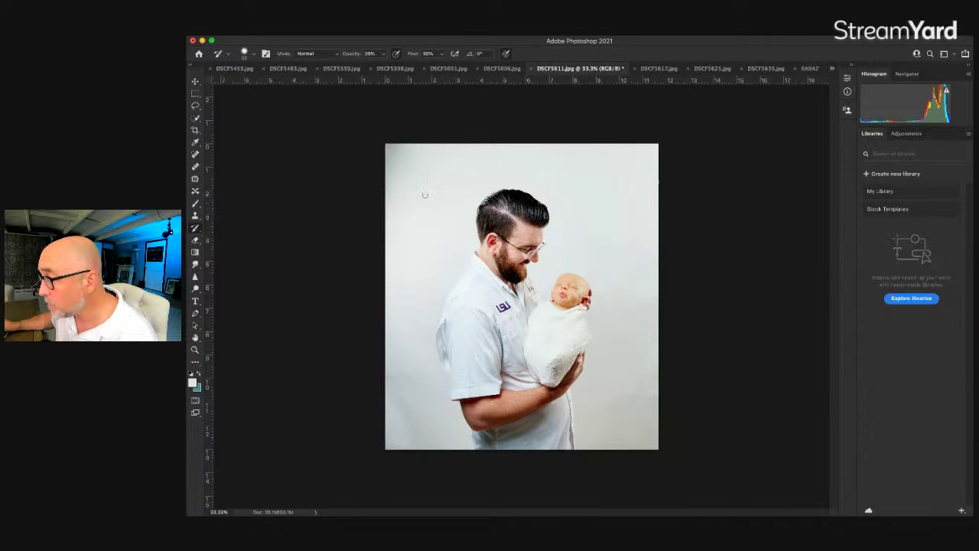
key(bracketright)
key(bracketright)
key(bracketright)
key(bracketright)
key(bracketright)
key(bracketright)
key(bracketright)
key(bracketright)
key(bracketright)
key(bracketright)
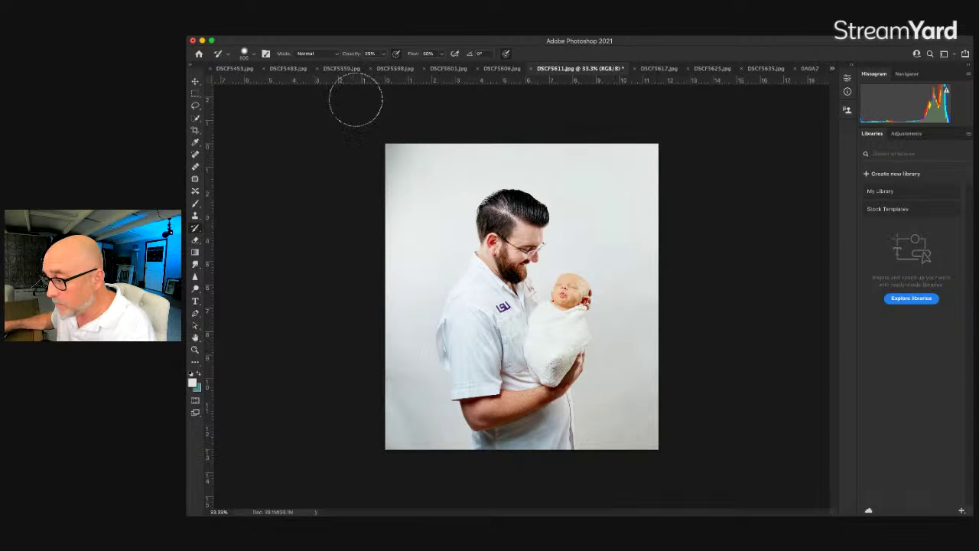
key(0)
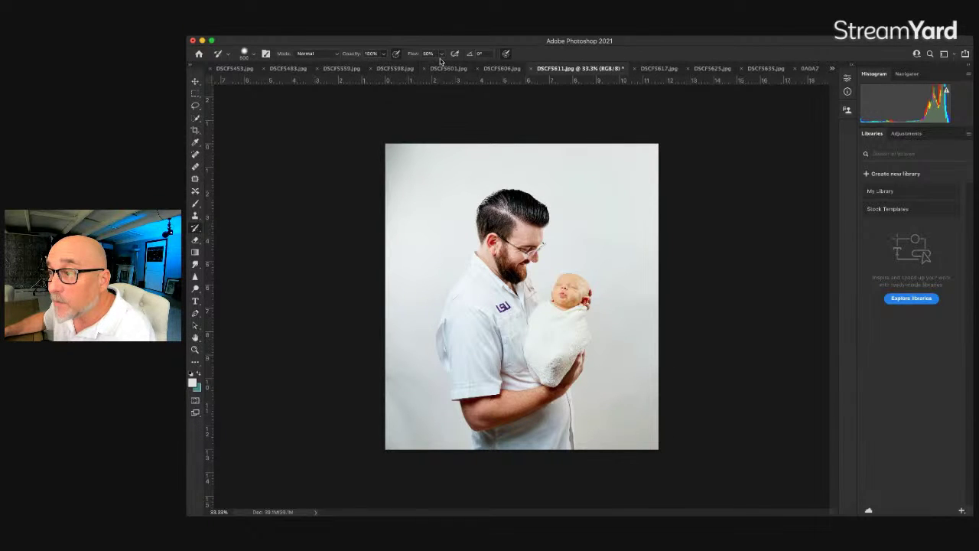
key(shift+0)
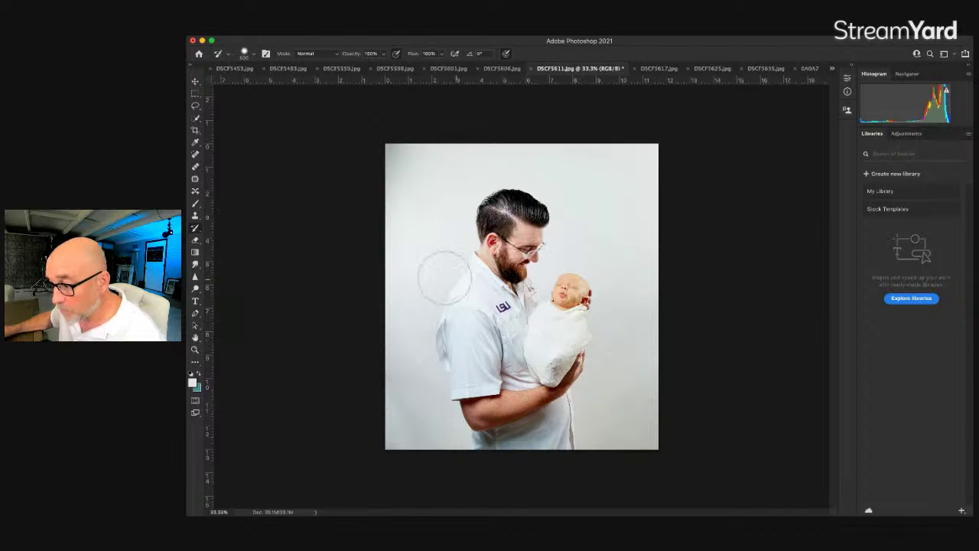
Step: Copy the selected father and baby onto their own layer and make the Background layer active
key(w)
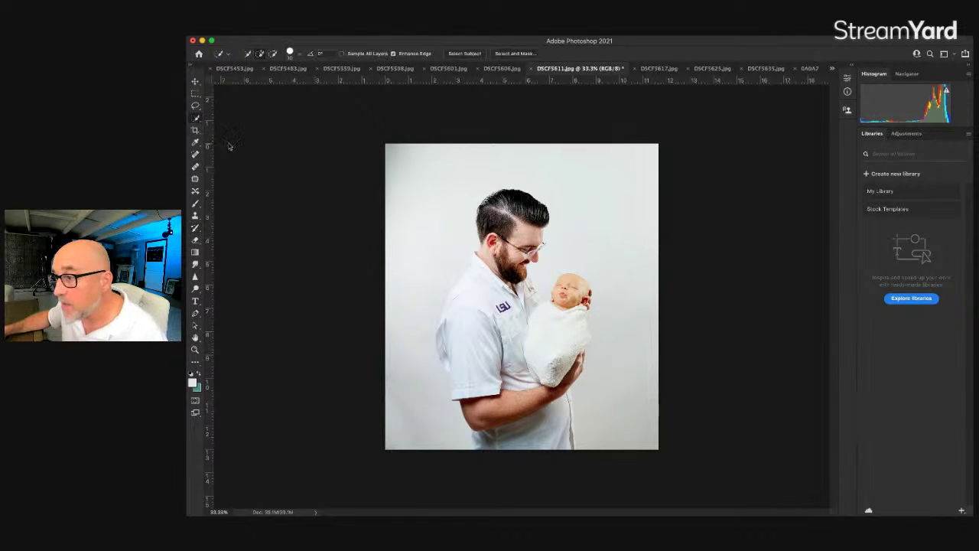
click(494, 200)
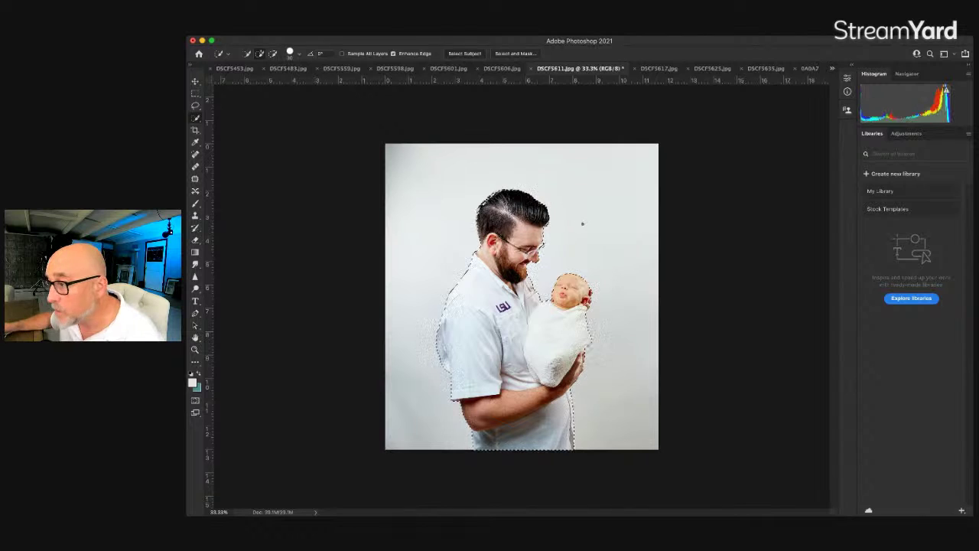
key(super+j)
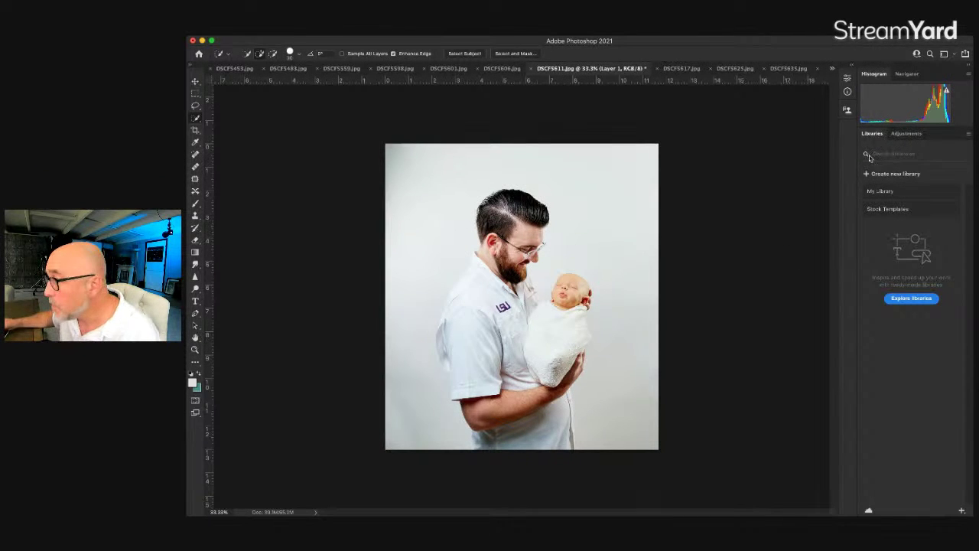
click(901, 231)
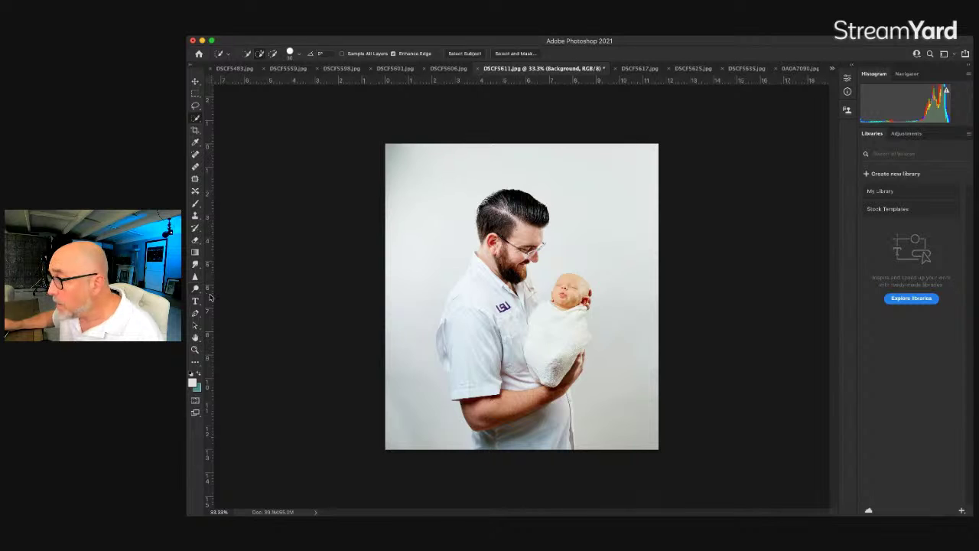
Step: Paint the backdrop behind the father and baby an even white on the Background layer, using the Brush at 100% opacity
key(i)
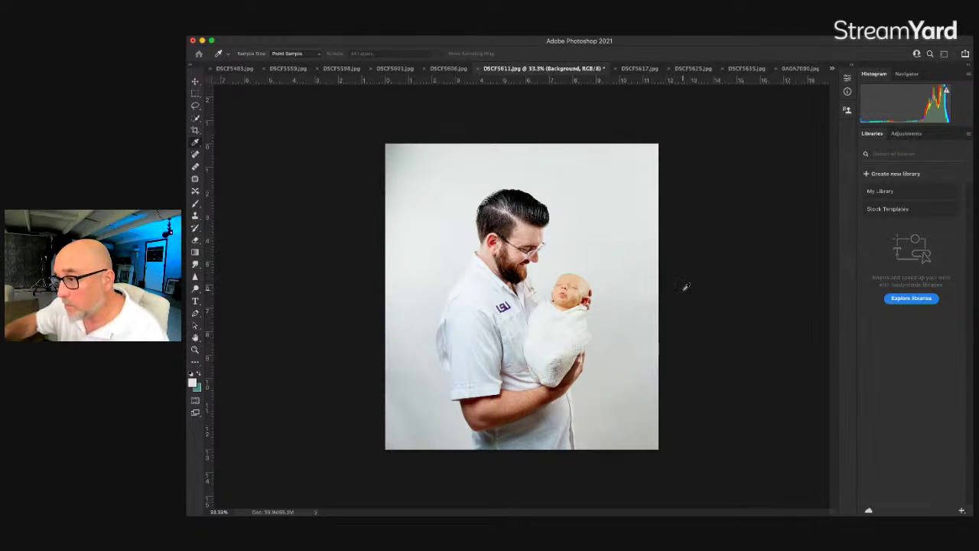
key(b)
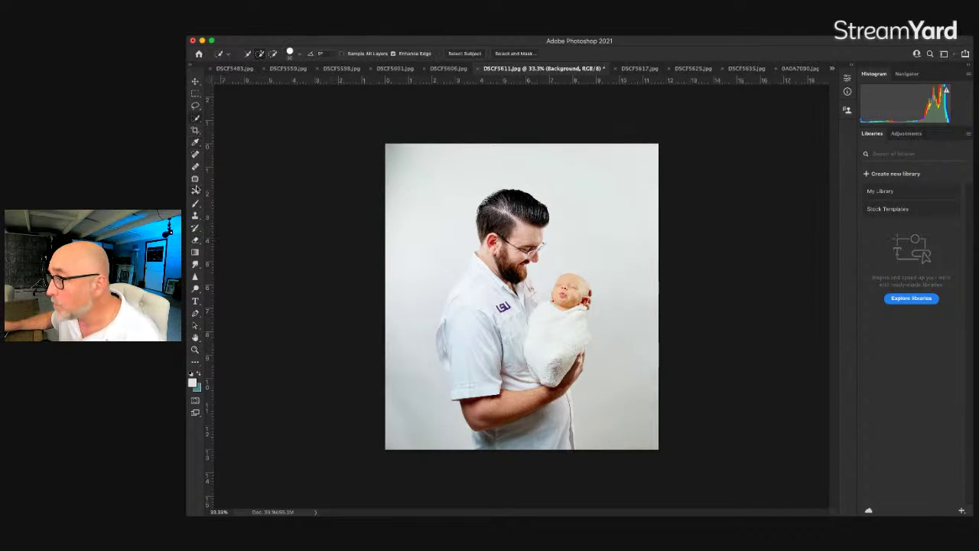
click(196, 205)
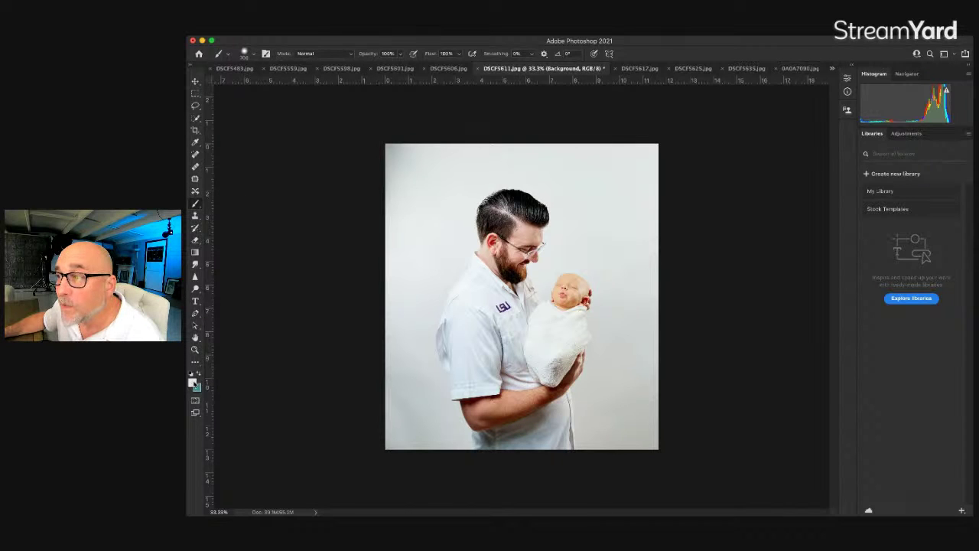
key(i)
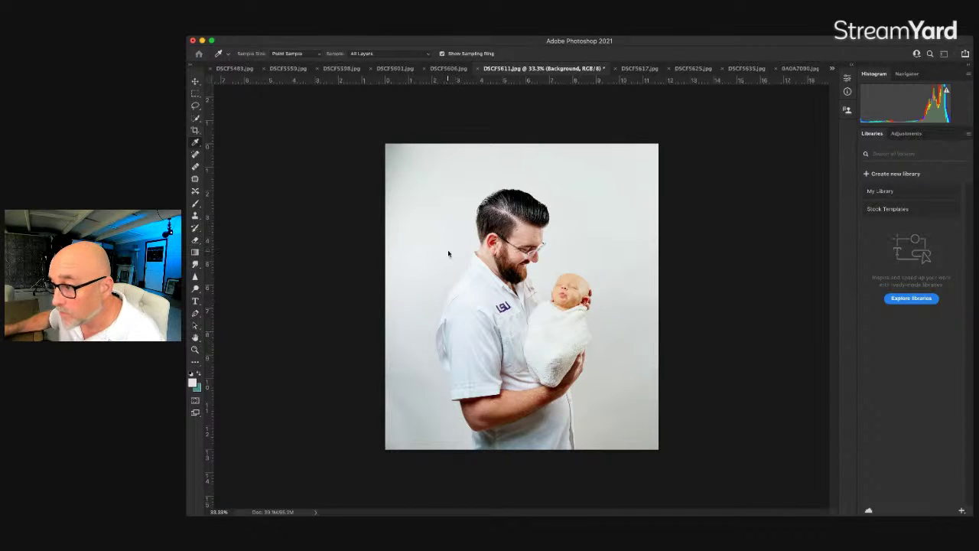
key(b)
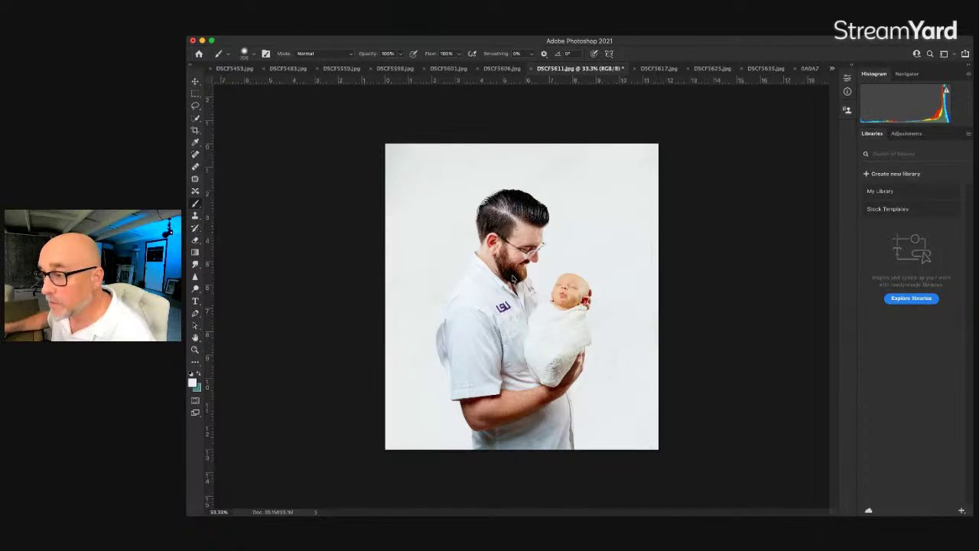
Step: Tidy the bulging back edge of the father's shirt in DSCF5611.jpg, and save and close the portrait
key(super+s)
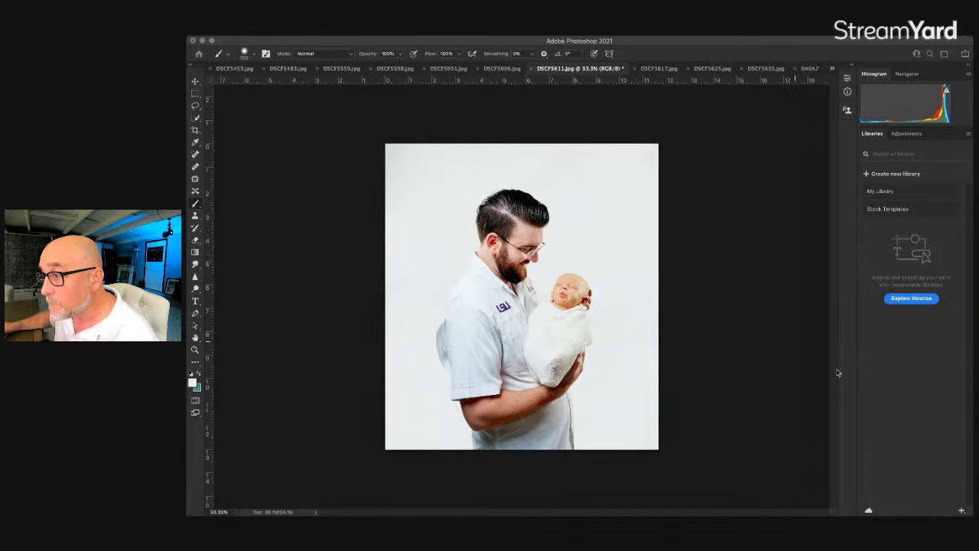
click(599, 212)
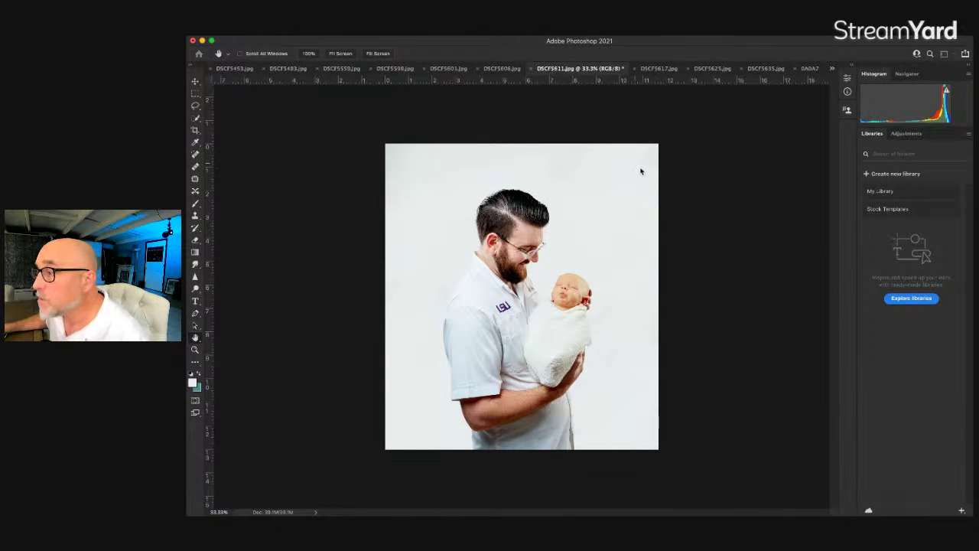
key(super+s)
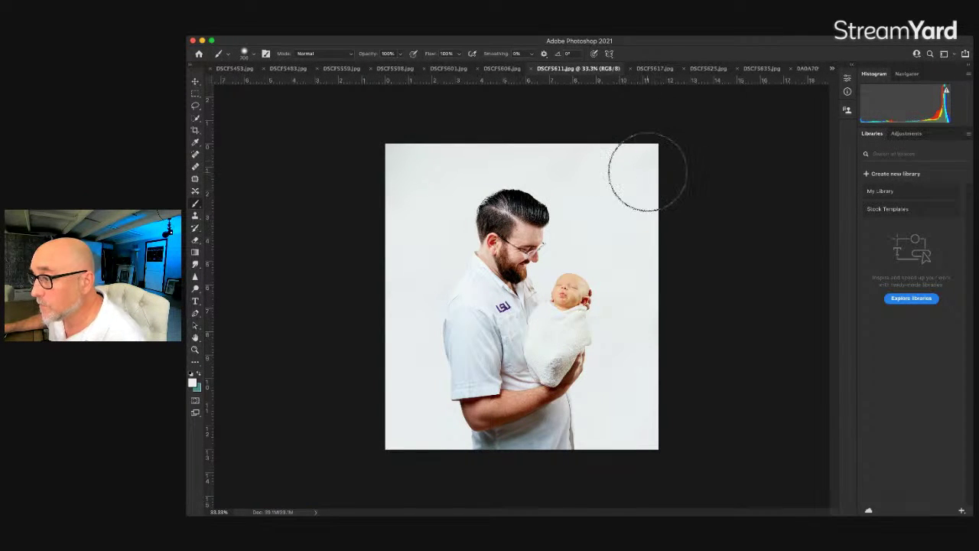
key(super+w)
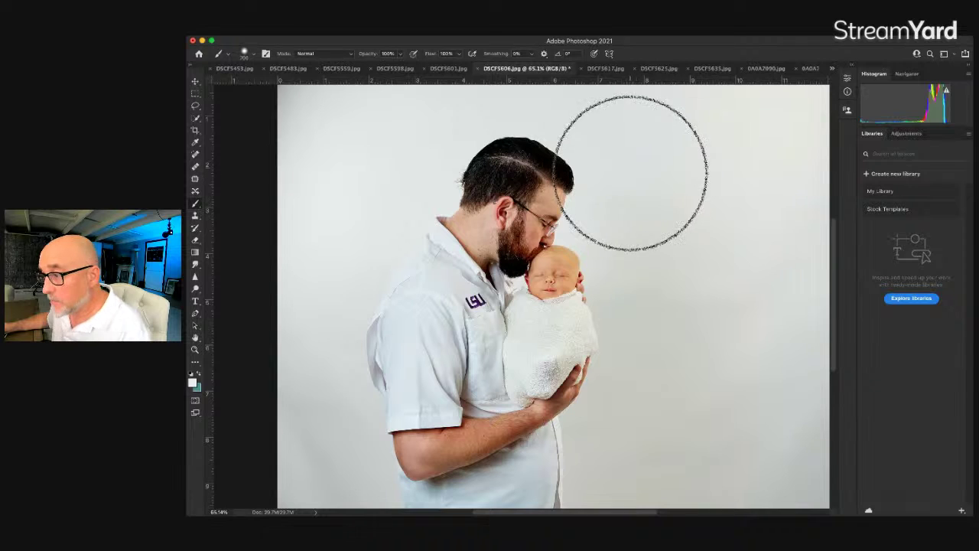
Step: Select the father and baby in DSCF5606.jpg, copy them onto a new layer, and make the Background layer active
click(195, 118)
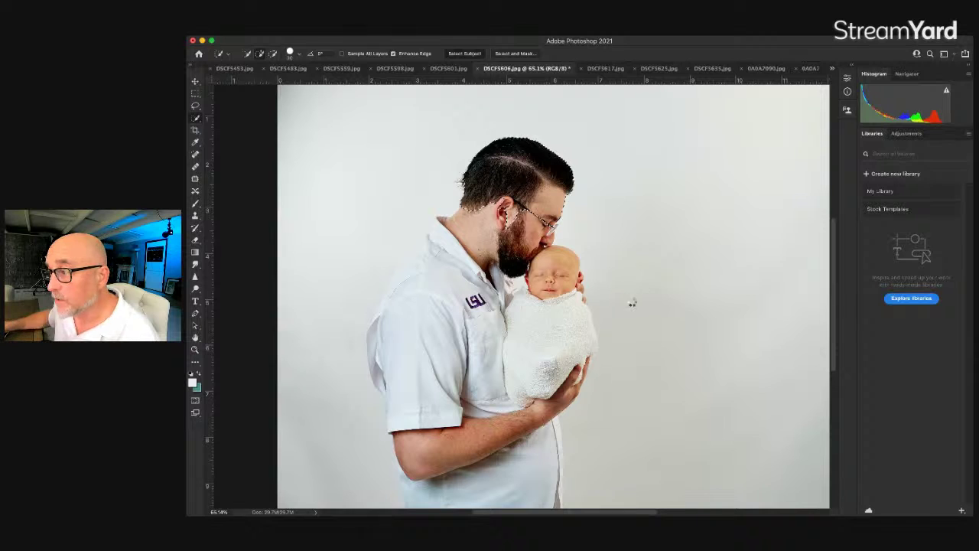
key(ctrl+j)
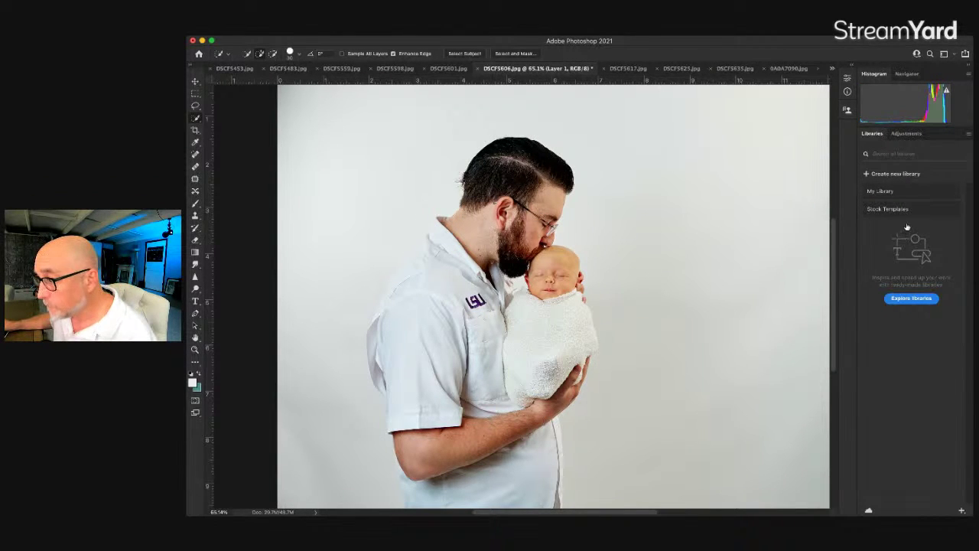
key(alt+bracketleft)
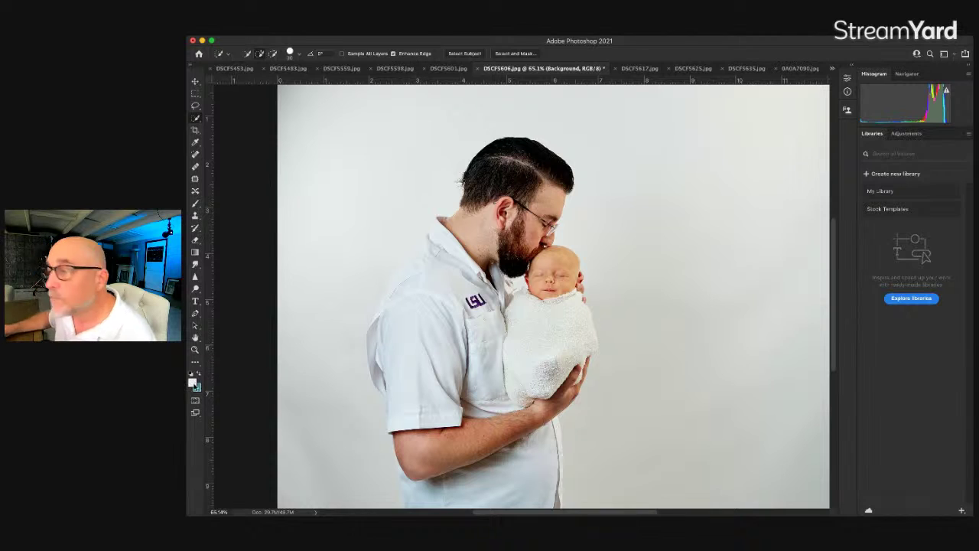
Step: Choose dark grey and the shirt's white as colours, and lay radial gradients at 47% opacity over the backdrop
key(i)
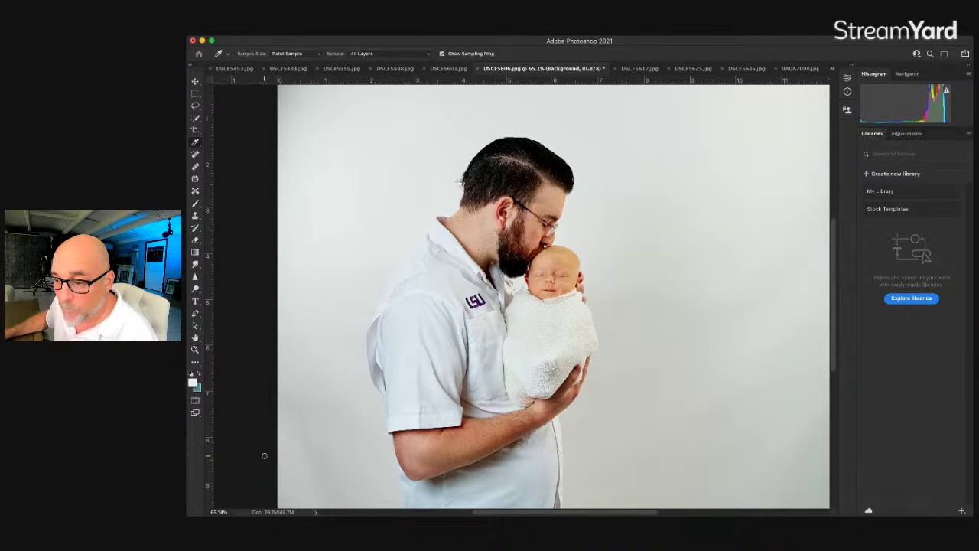
key(w)
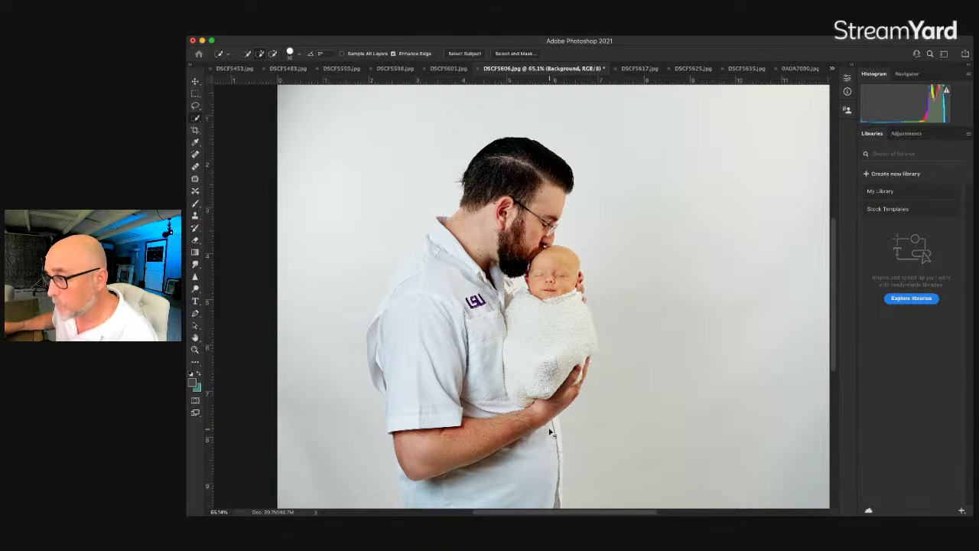
click(195, 253)
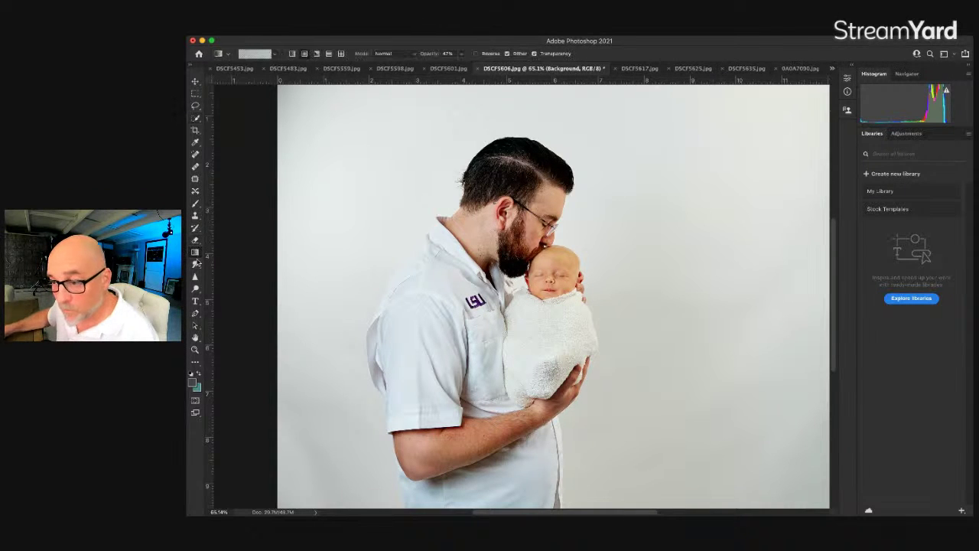
click(198, 374)
key(i)
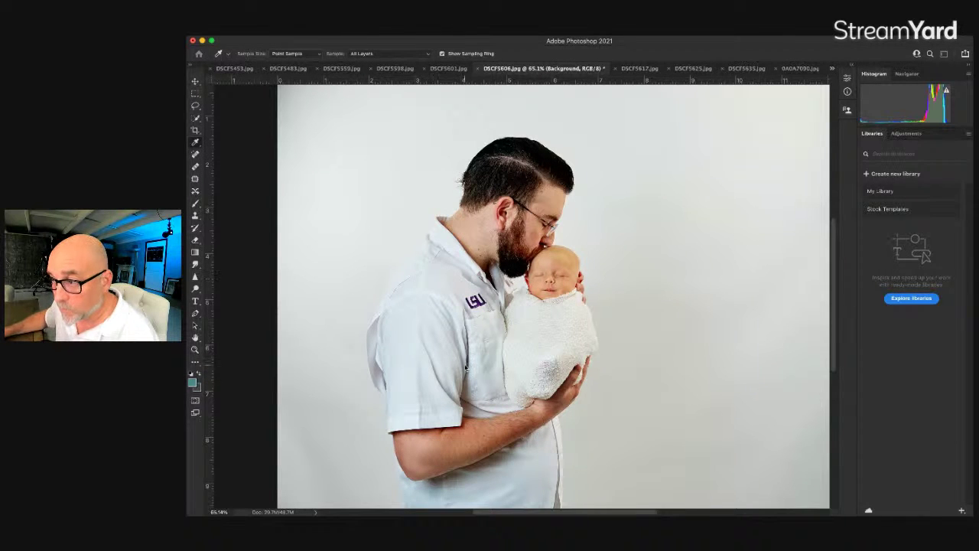
click(490, 331)
key(g)
drag(498, 341, 521, 467)
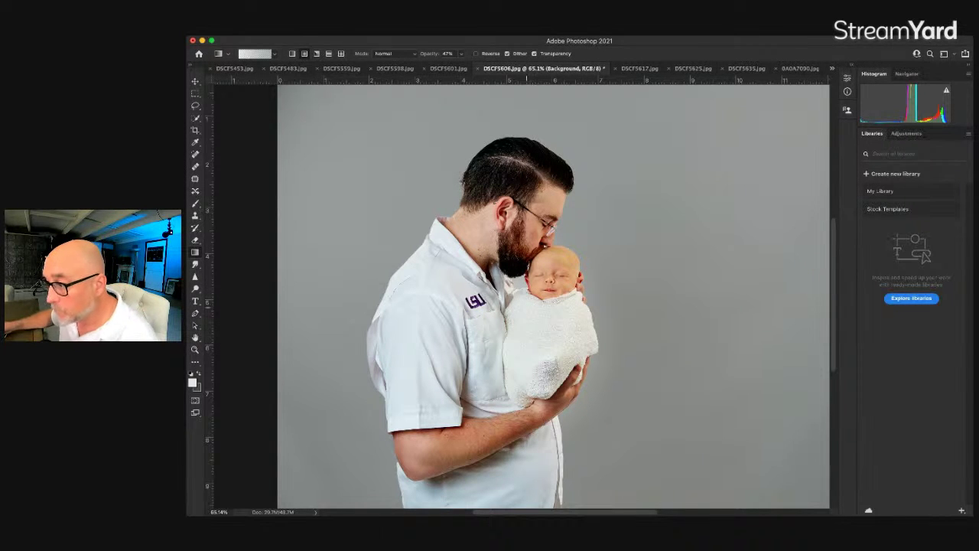
drag(486, 291, 482, 407)
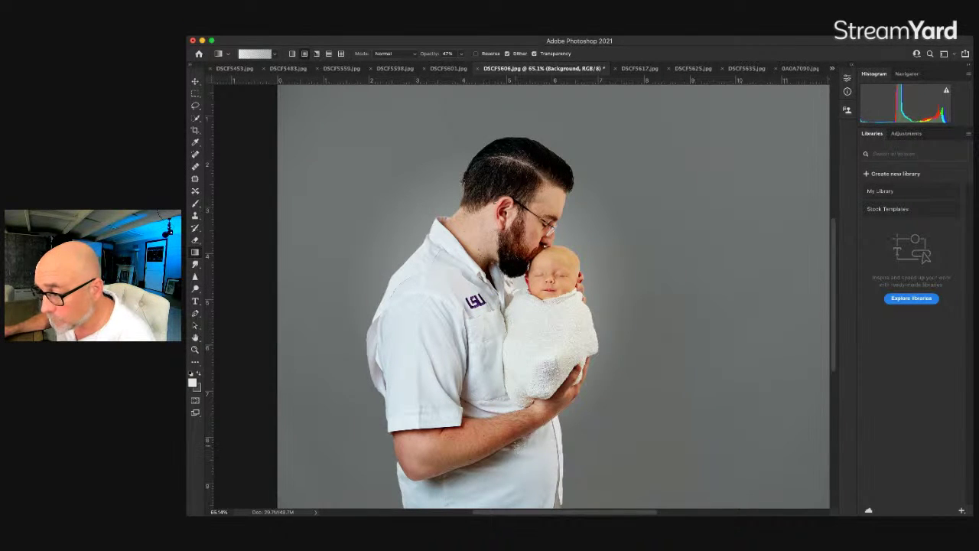
Step: Darken the grey gradient backdrop behind the father and baby, trying several strengths of the adjustment
key(i)
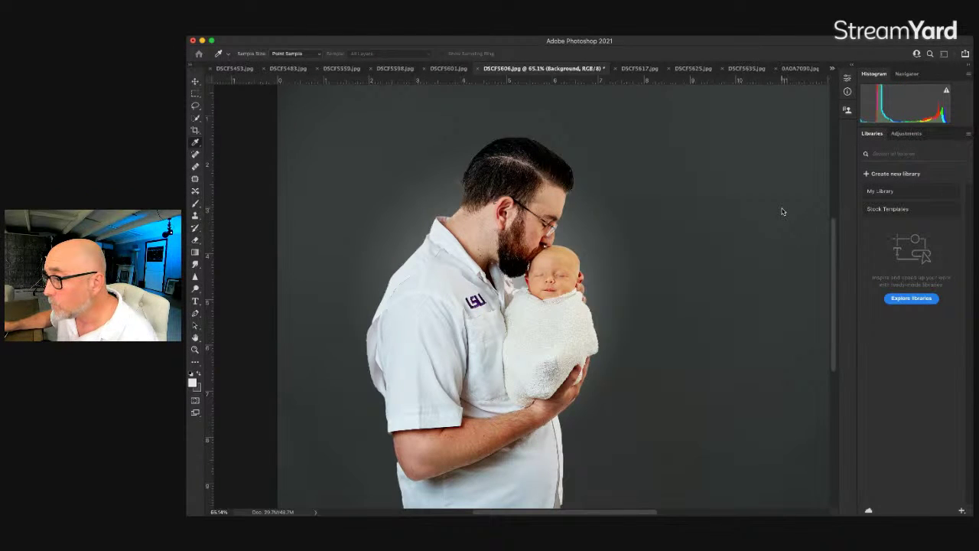
key(ctrl+z)
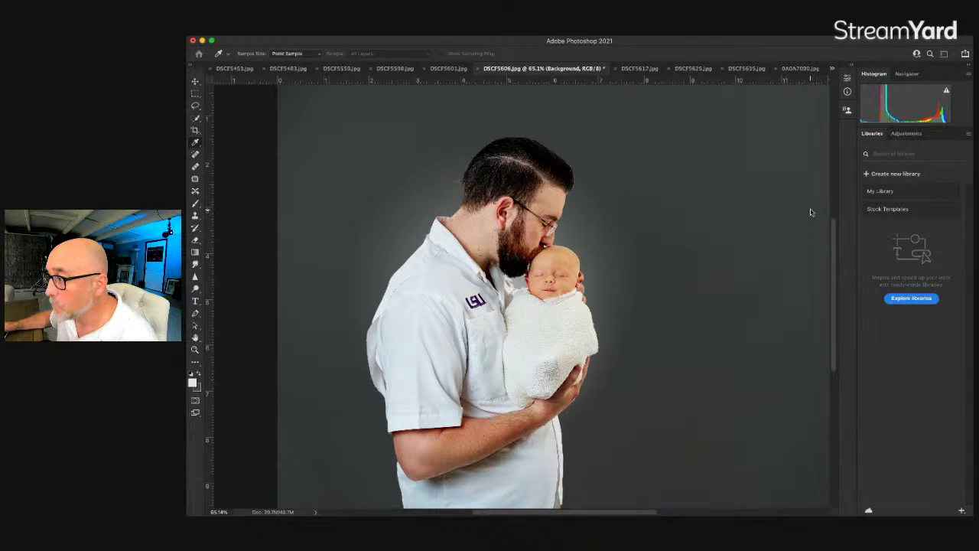
key(ctrl+z)
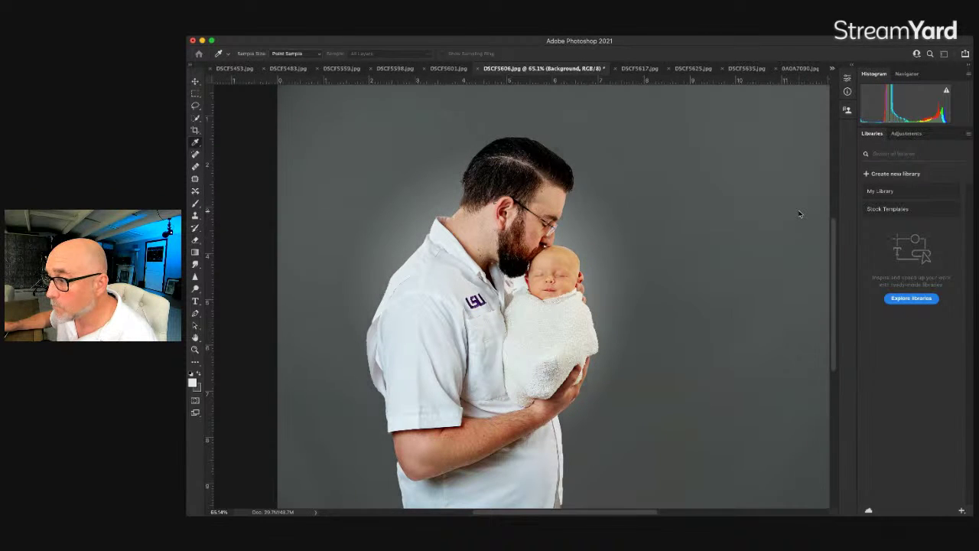
mouse_move(804, 210)
mouse_down()
mouse_move(796, 211)
mouse_move(819, 215)
mouse_up()
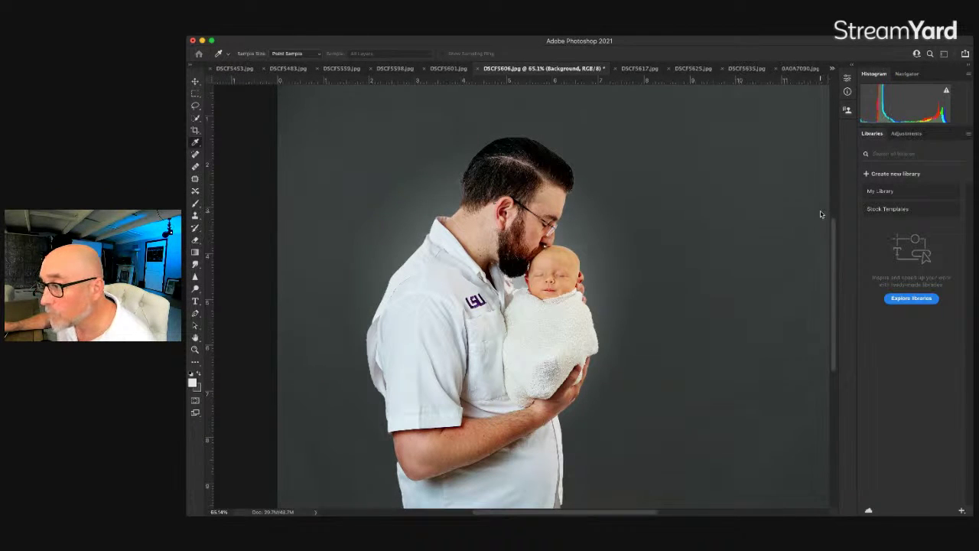
Step: Flatten the dark-backdrop portrait and convert it to black and white
key(g)
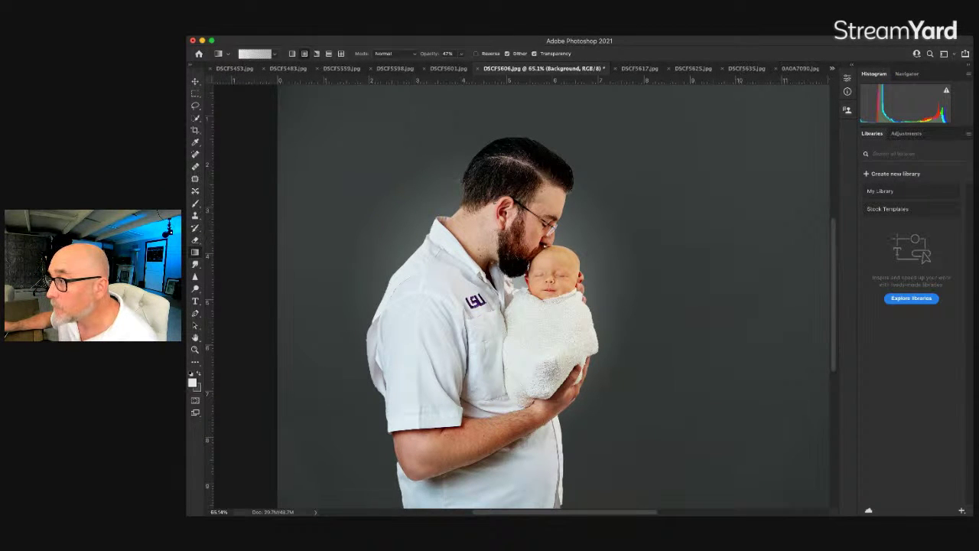
click(355, 376)
key(super+shift+u)
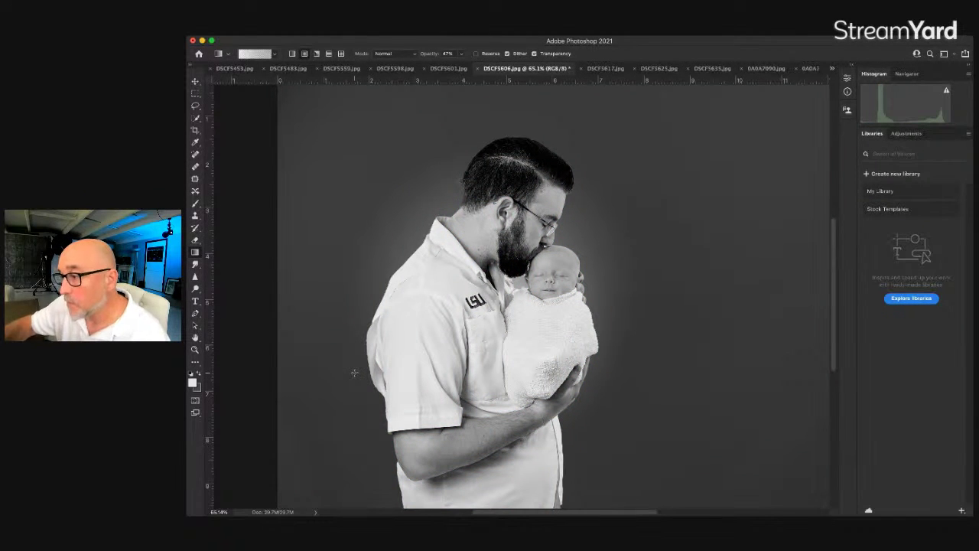
Step: Crop the black-and-white portrait to 20 x 10 in at 300 ppi, framing the father and baby tightly with empty backdrop beside them
click(194, 132)
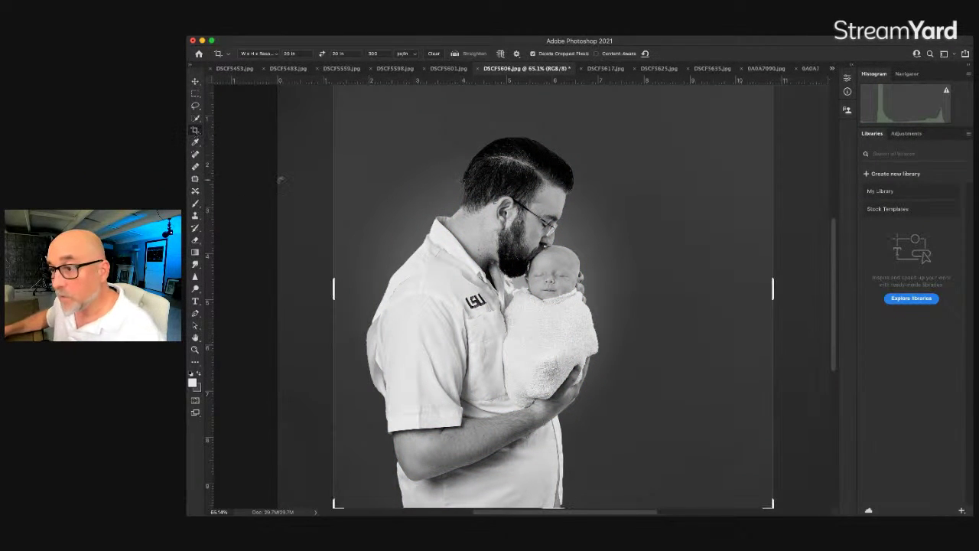
click(290, 54)
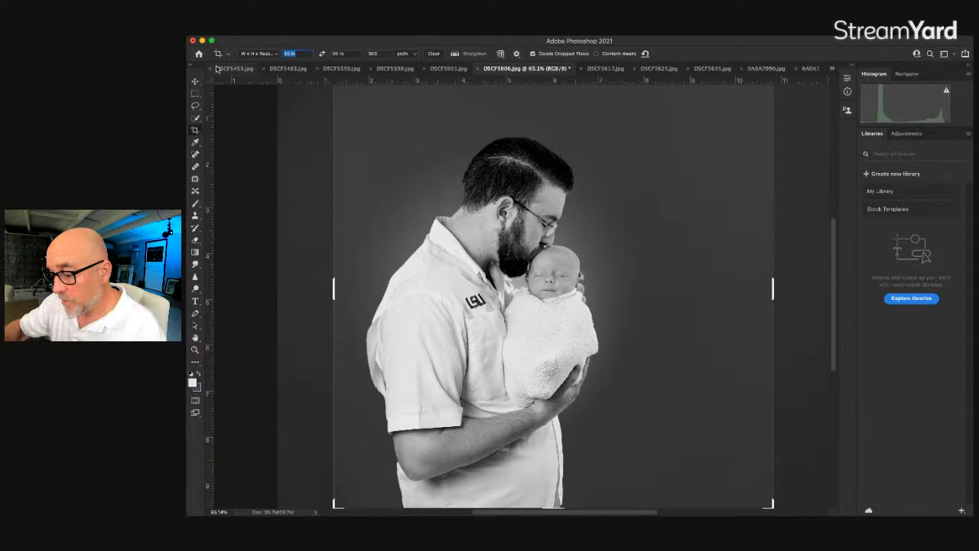
text(20)
text(10)
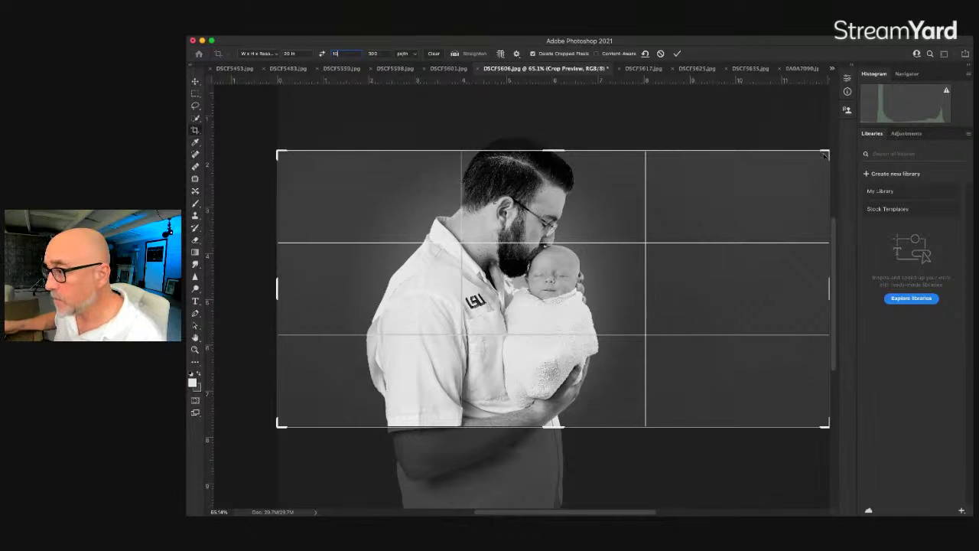
drag(827, 154, 775, 181)
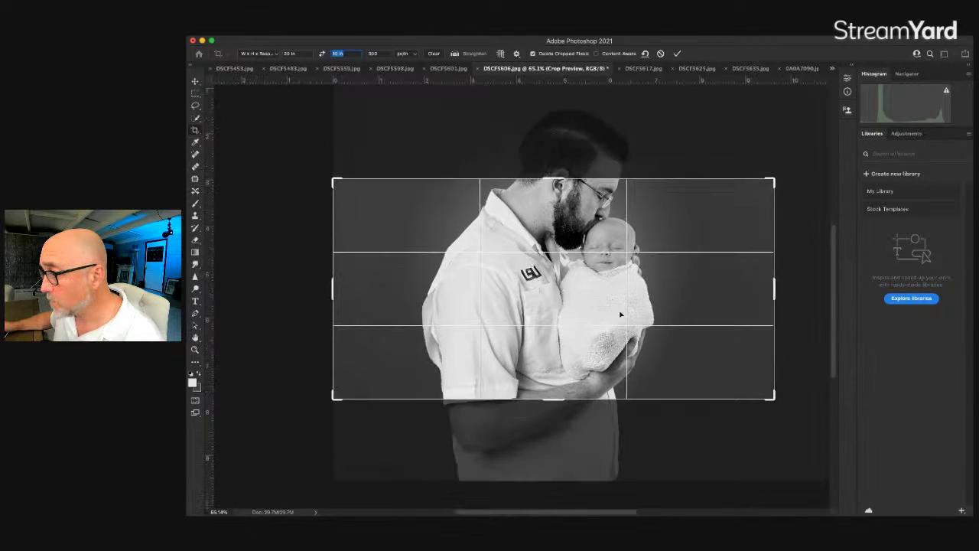
drag(621, 314, 505, 349)
key(Return)
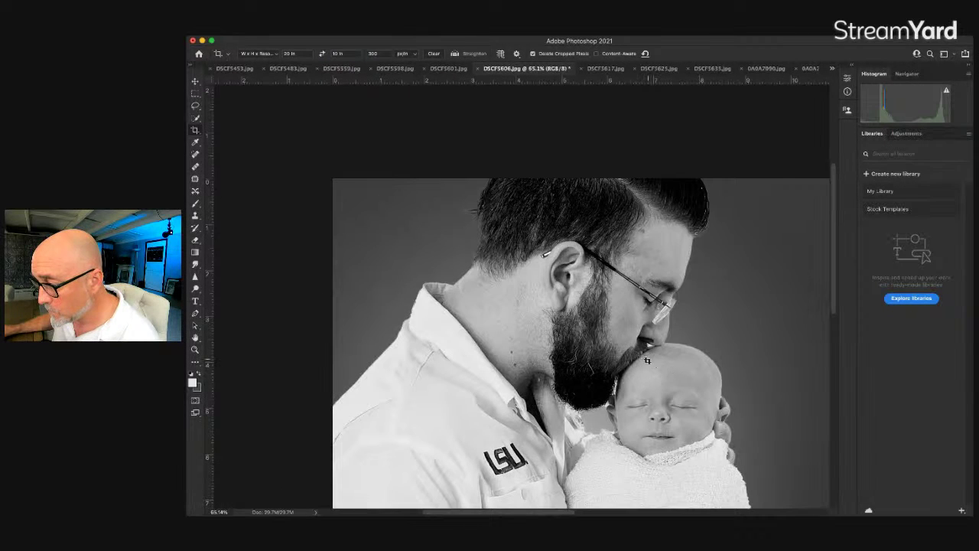
click(194, 351)
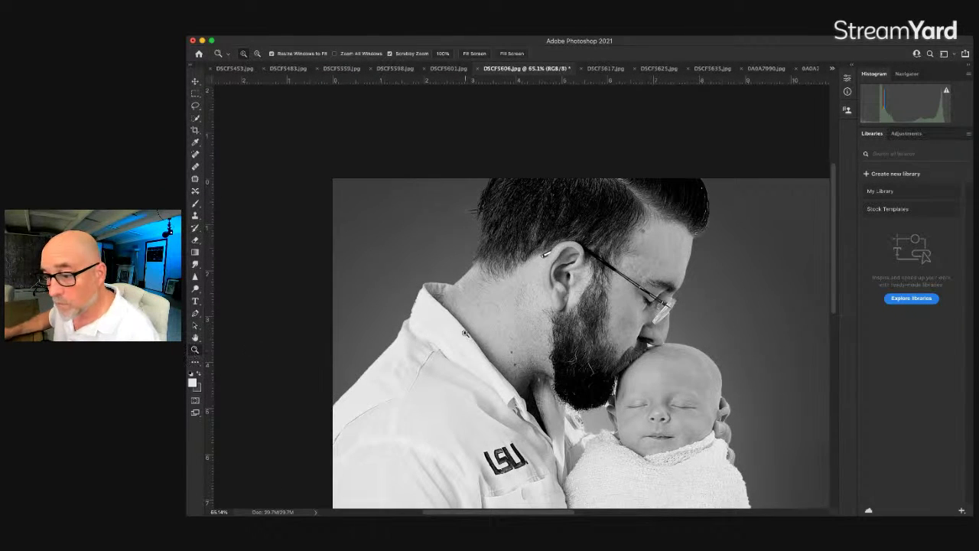
key(super+0)
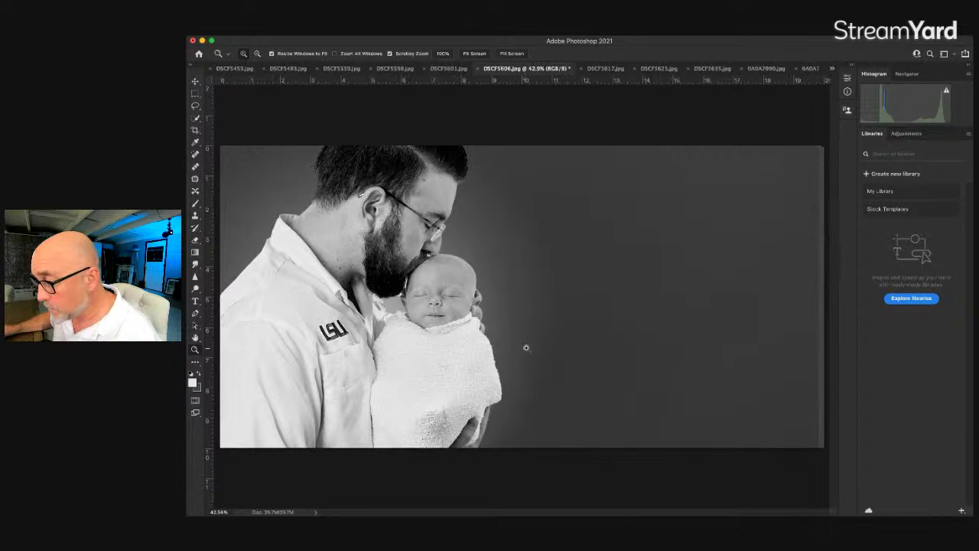
Step: Lasso the LSU logo on the father's shirt, fill it to match the surrounding fabric, and deselect
click(195, 106)
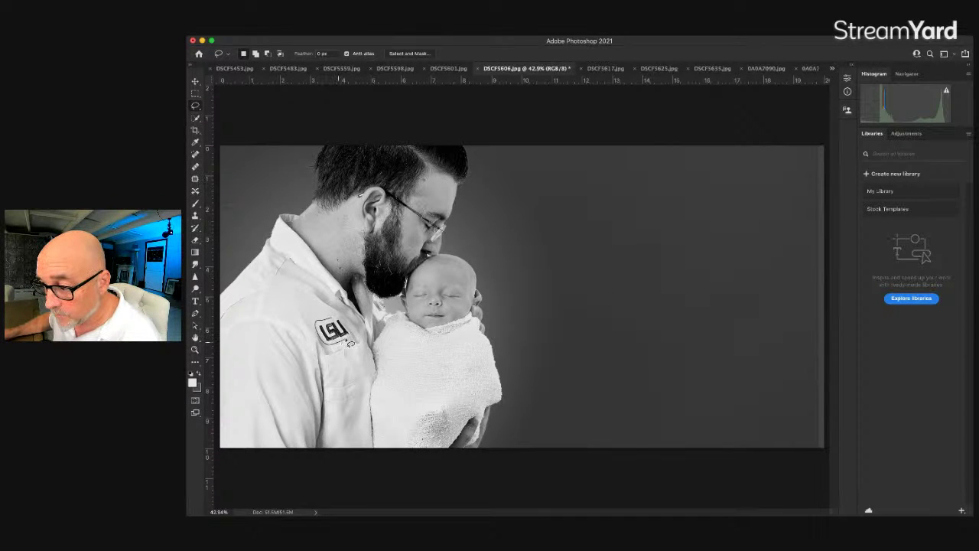
drag(353, 332, 313, 331)
key(shift+BackSpace)
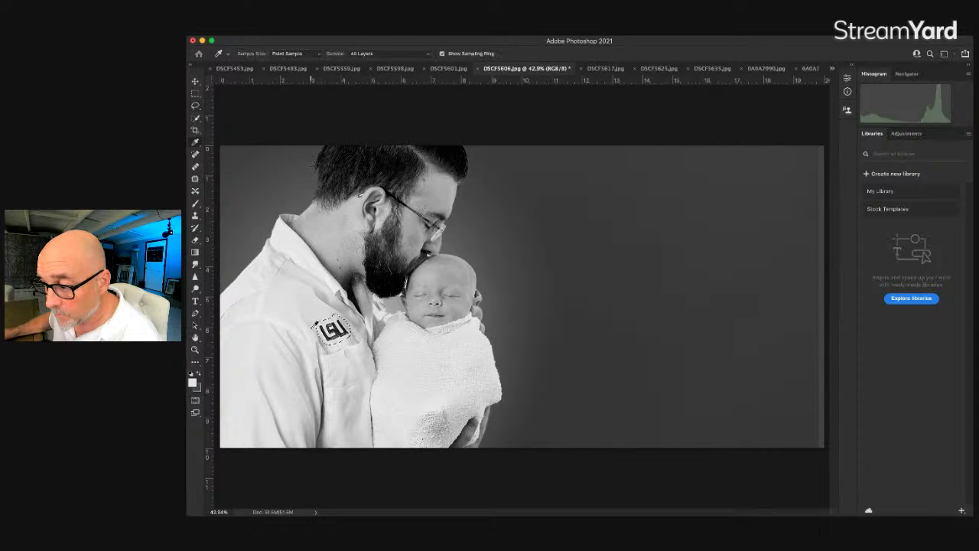
key(Return)
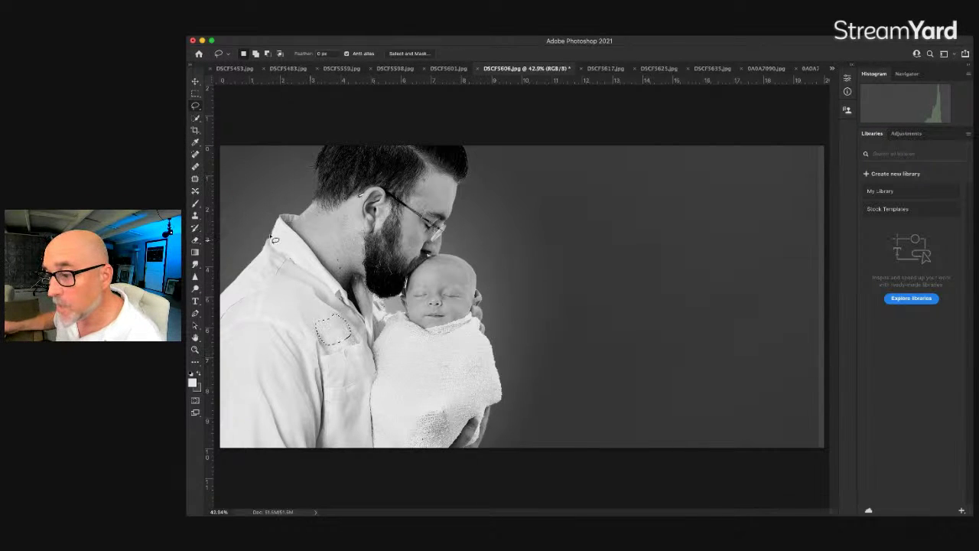
key(super+d)
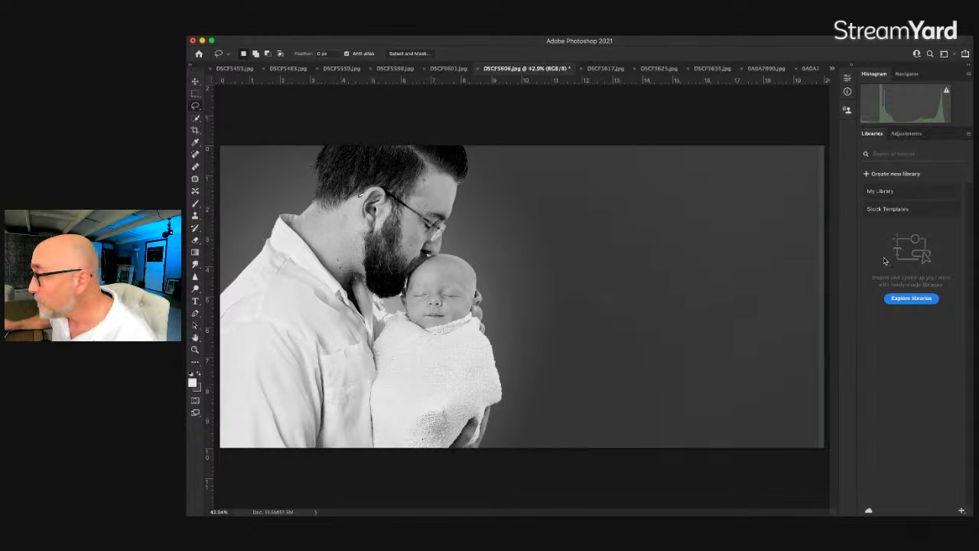
key(y)
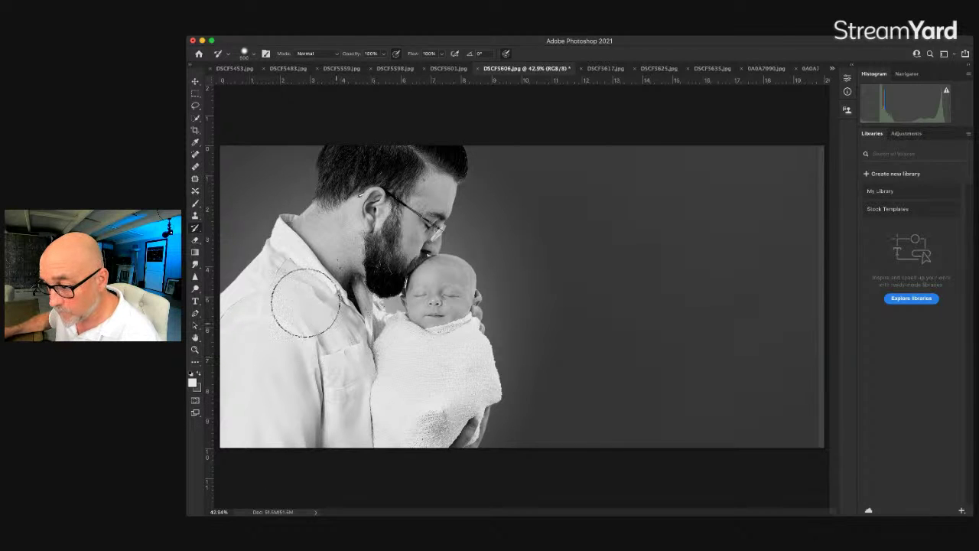
key(bracketleft)
key(bracketleft)
key(bracketleft)
key(bracketleft)
key(bracketleft)
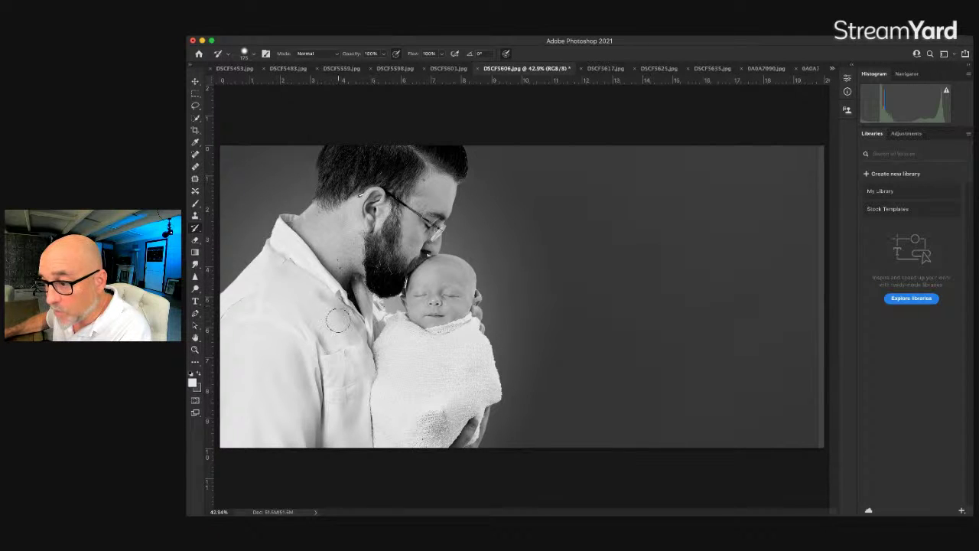
Step: Lasso the leftover marks below the collar and on the lower sleeve in turn, and fill each one to clean the shirt
click(195, 105)
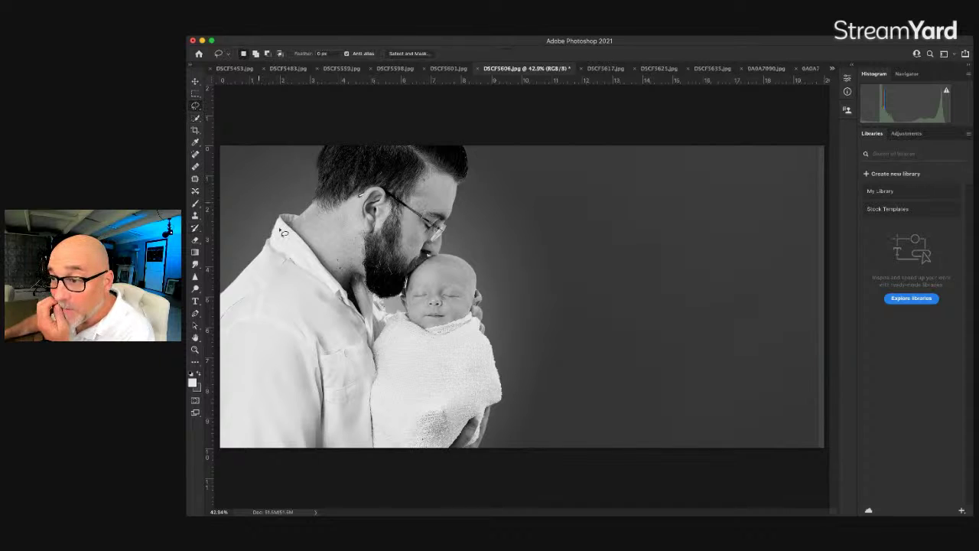
drag(316, 292, 340, 310)
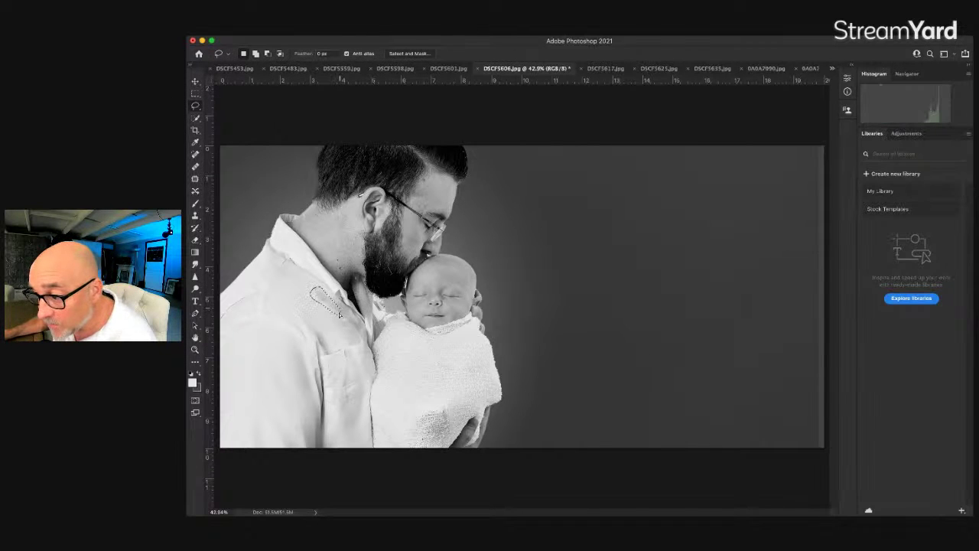
key(i)
key(l)
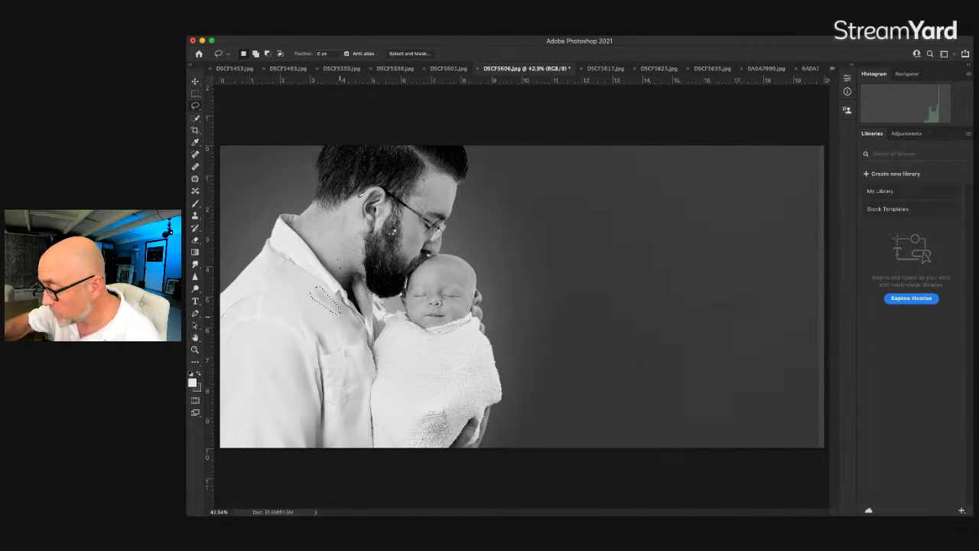
click(325, 302)
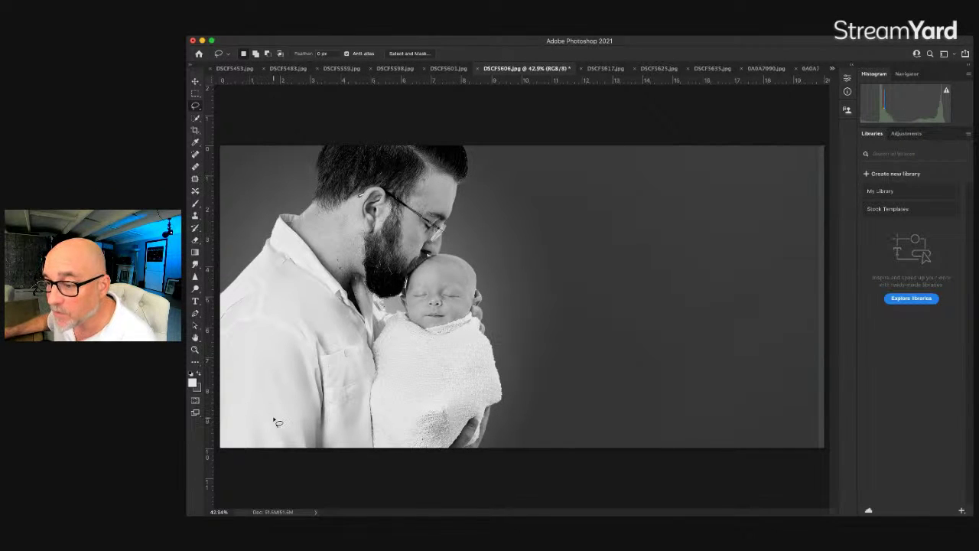
mouse_move(274, 420)
mouse_down()
mouse_move(286, 458)
mouse_move(292, 433)
mouse_up()
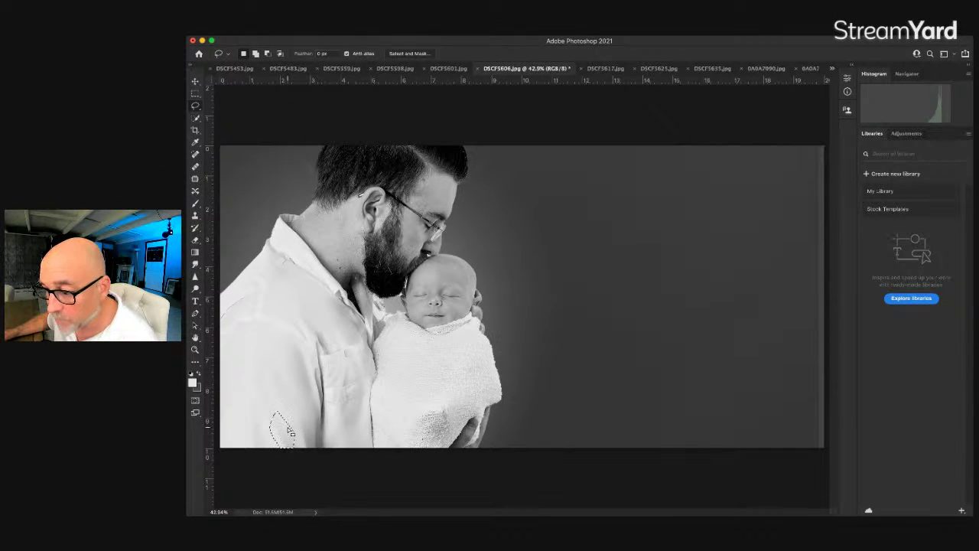
key(i)
key(l)
click(292, 433)
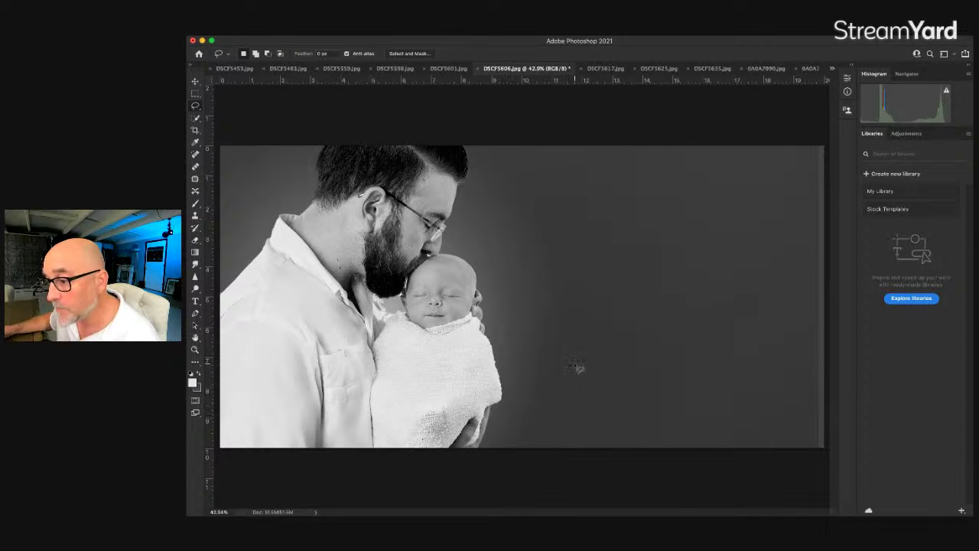
Step: Darken the portrait's tones with an image adjustment and review the result in full-screen view
key(i)
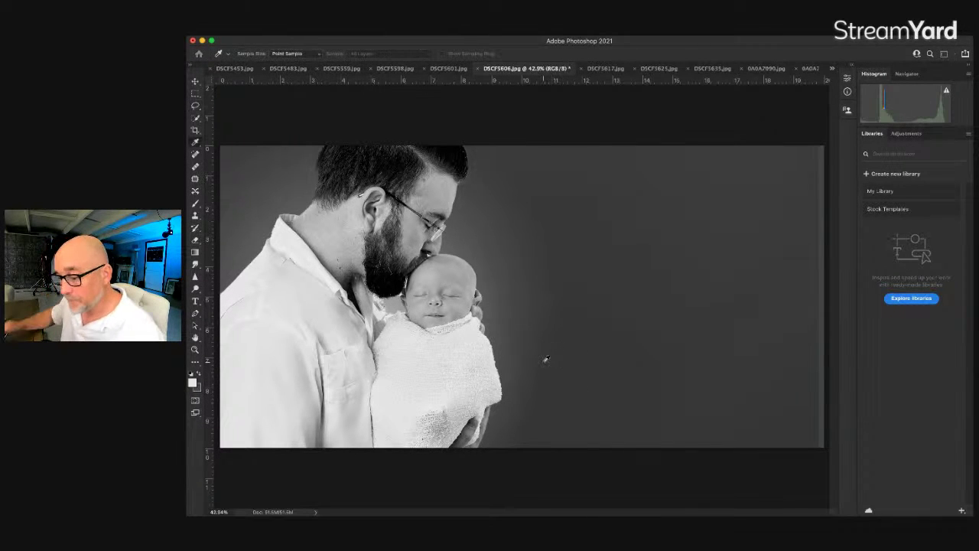
drag(760, 210, 774, 212)
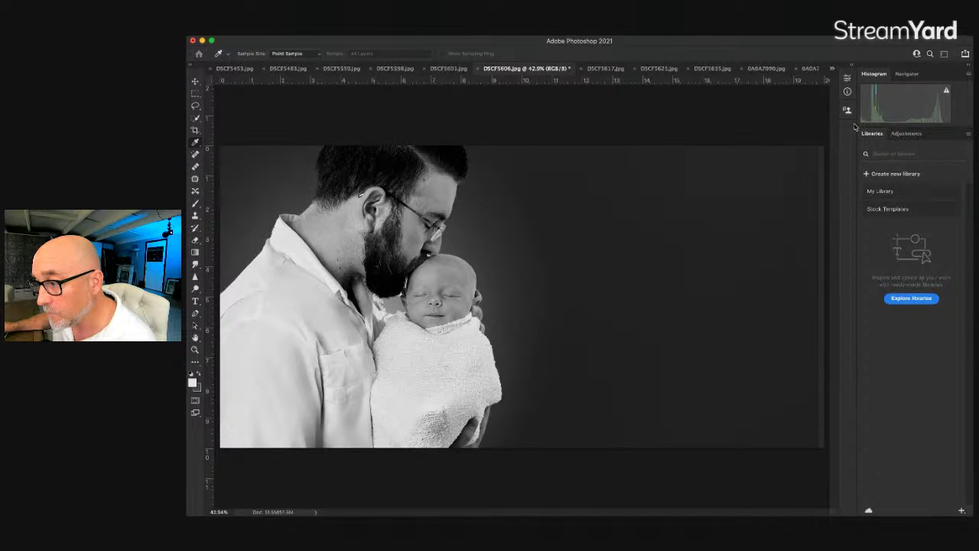
key(l)
key(f)
key(f)
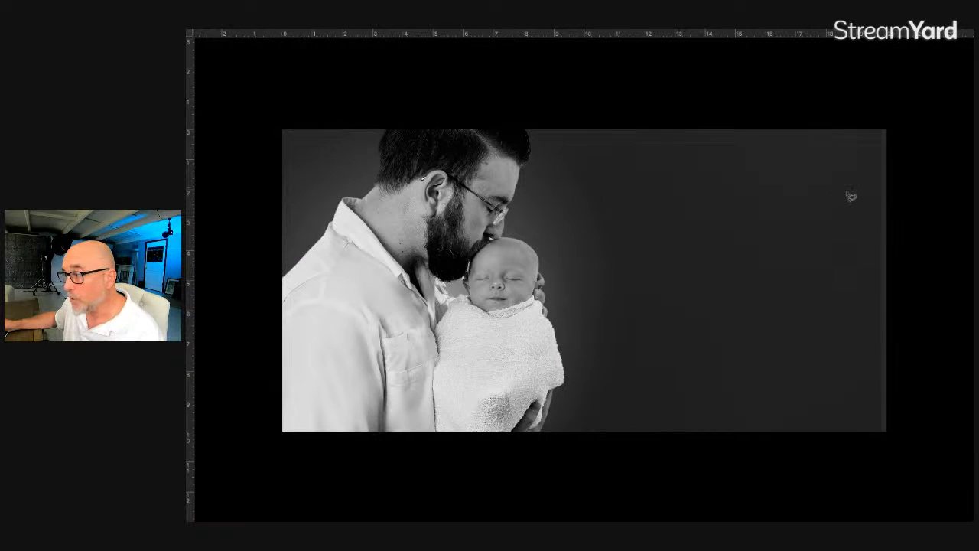
key(f)
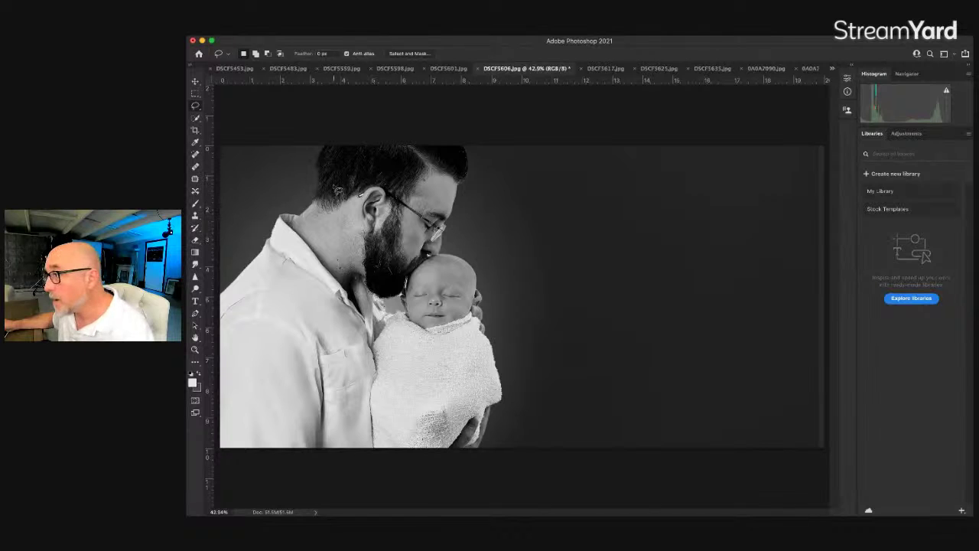
Step: Select the narrow strip along the backdrop's far right edge, fill it to match the dark backdrop, and deselect
scroll(494, 232, down, 3)
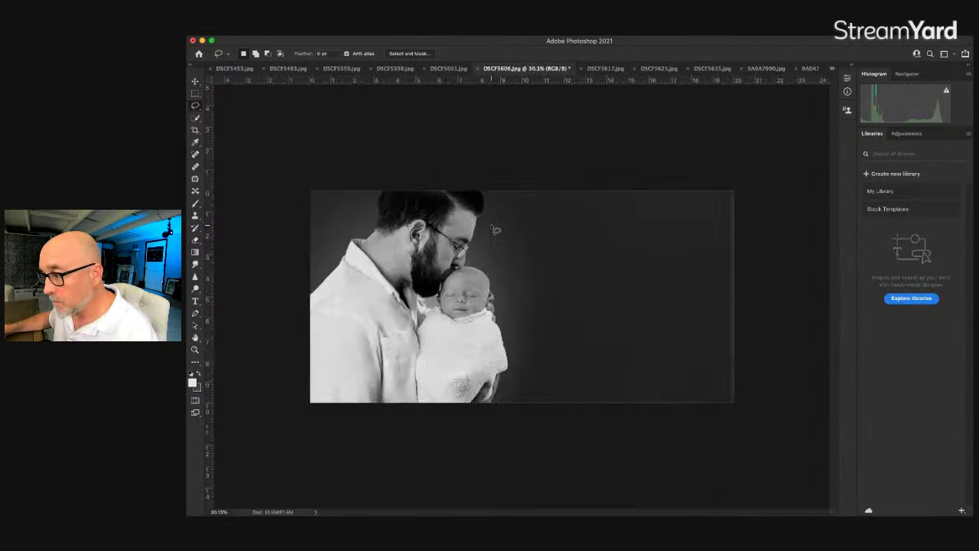
click(195, 93)
drag(724, 179, 770, 439)
key(i)
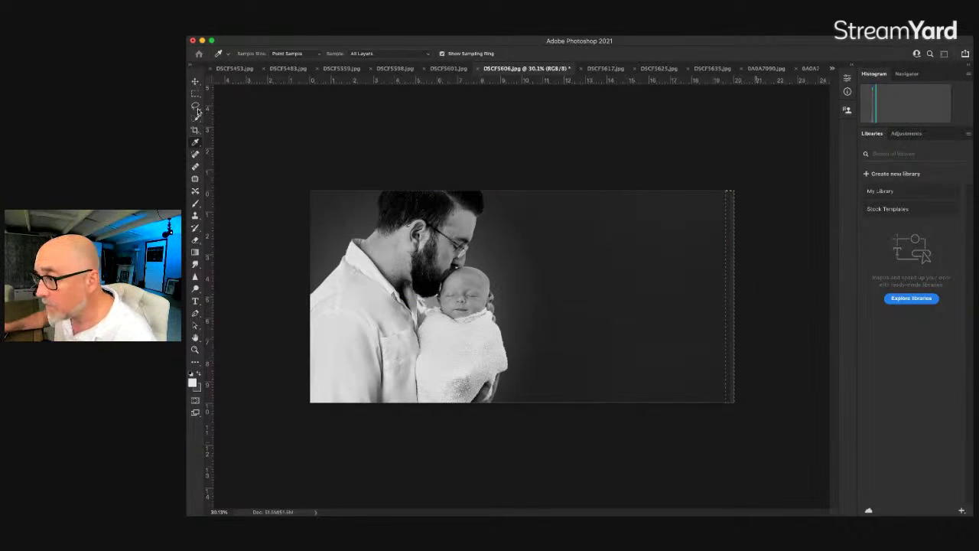
key(m)
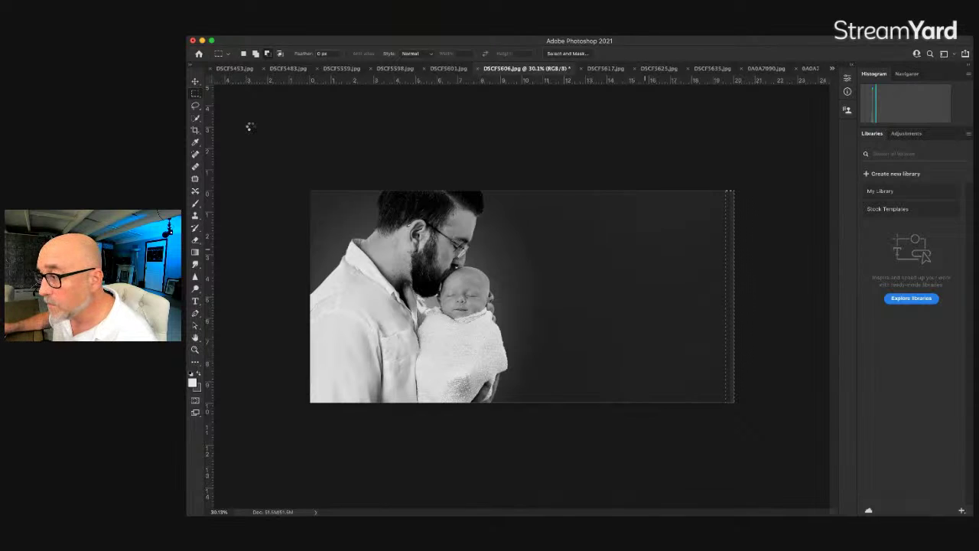
key(l)
click(389, 176)
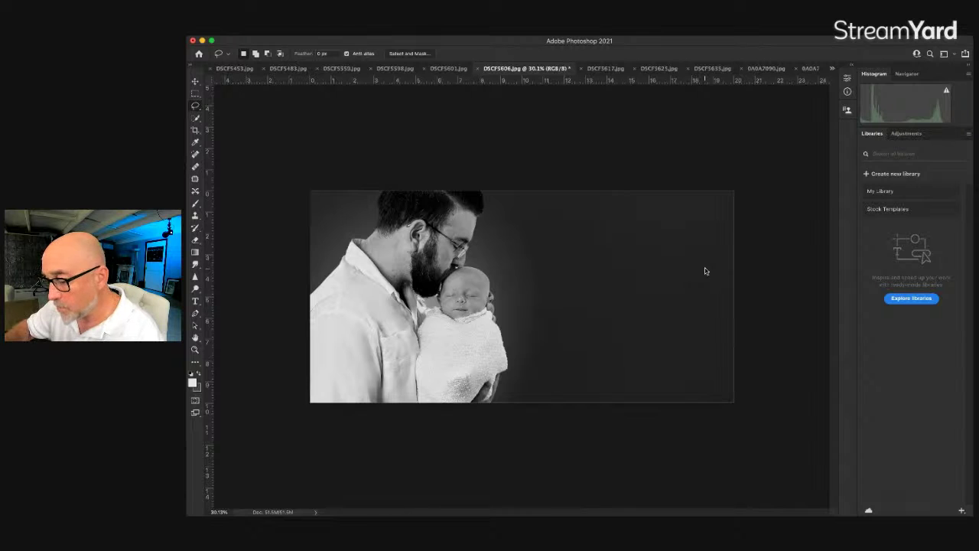
Step: Save the portrait as "DSCF5606 premium BW crop 10x20.jpg", close it, and minimize the window
key(h)
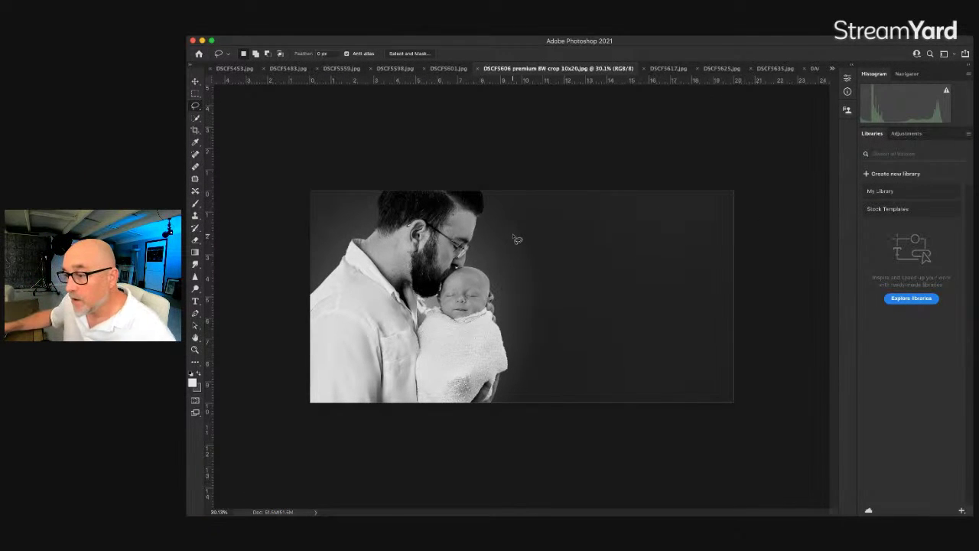
key(super+w)
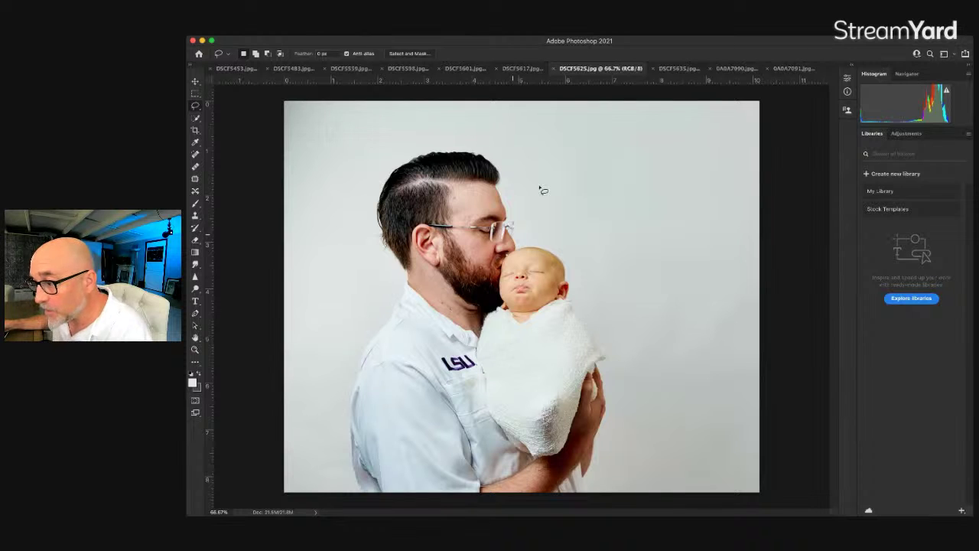
click(202, 41)
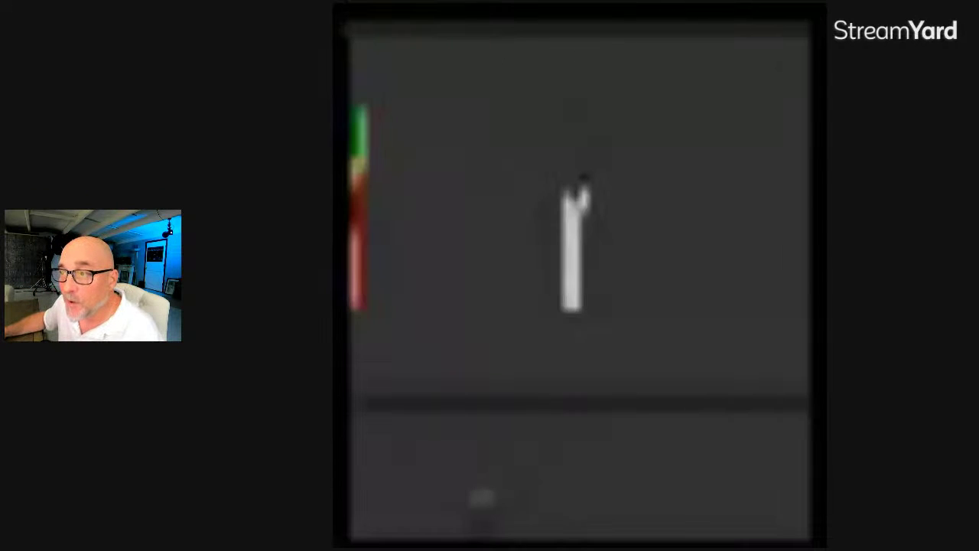